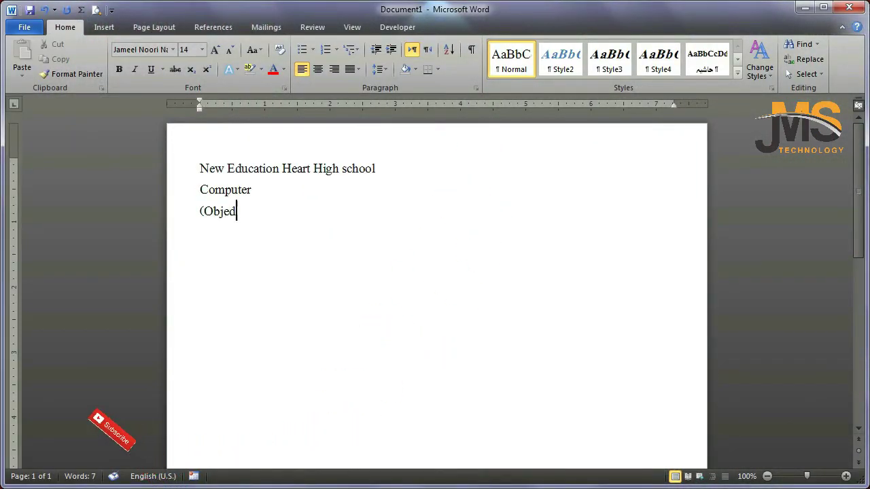
Step: Add '(Objective Part)', 'Name Class:' with a rule beneath, and 'Time Allowed: 90 minutes Max Marks: 20'
{"action": "type", "text": "tive Part)"}
{"action": "key", "text": "Return"}
{"action": "type", "text": "Name Class:"}
{"action": "key", "text": "Return"}
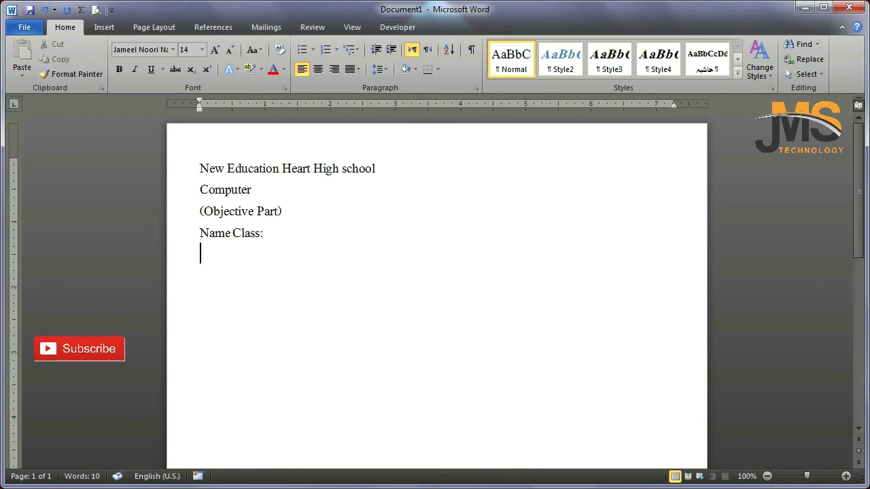
{"action": "type", "text": "___"}
{"action": "key", "text": "Return"}
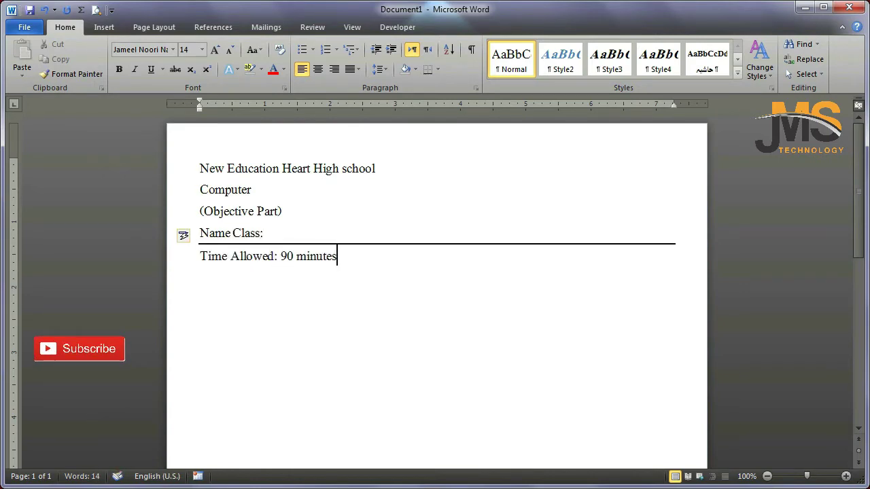
{"action": "type", "text": "Marks: 20"}
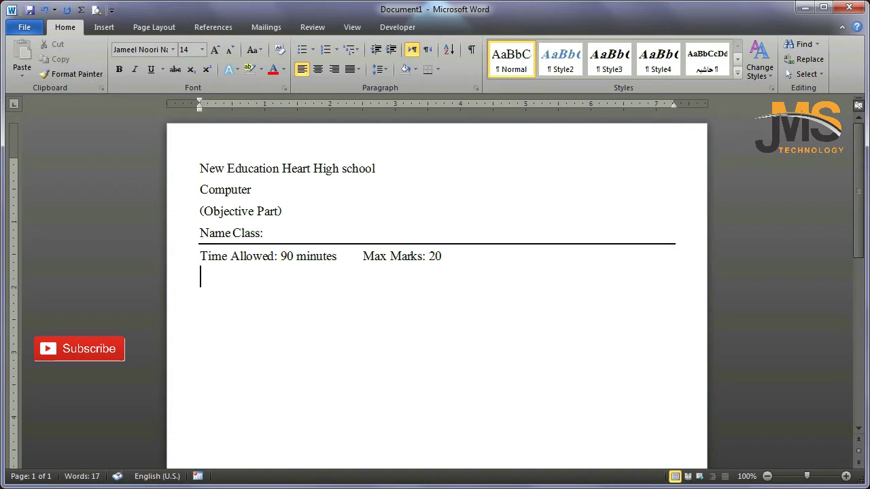
Step: Insert an empty table of 10 columns and 3 rows from the Insert tab's Table grid
{"action": "left_click", "coordinate": [104, 28]}
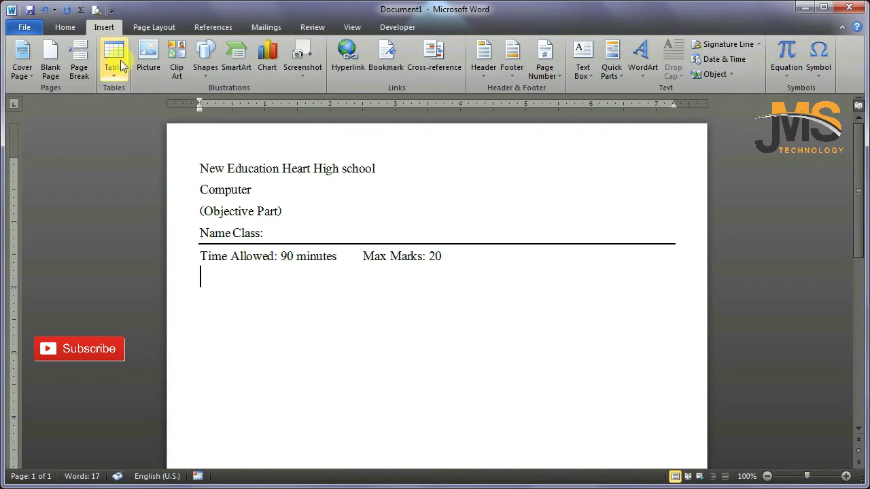
{"action": "left_click", "coordinate": [114, 61]}
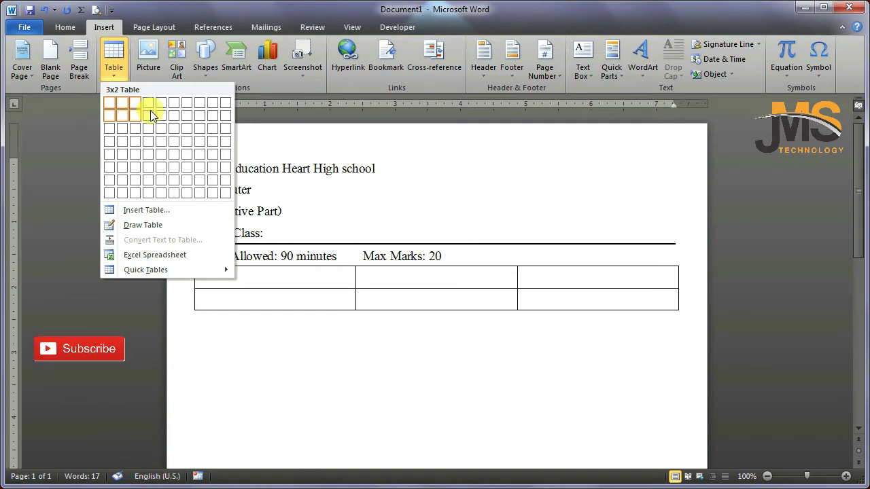
{"action": "left_click", "coordinate": [224, 128]}
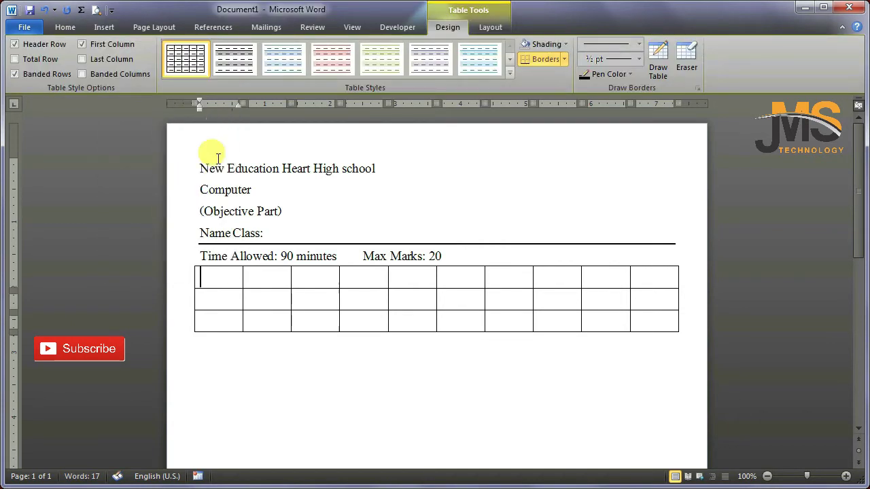
Step: Resize the table's columns and insert an extra column to the right near the table's end
{"action": "left_click", "coordinate": [241, 280]}
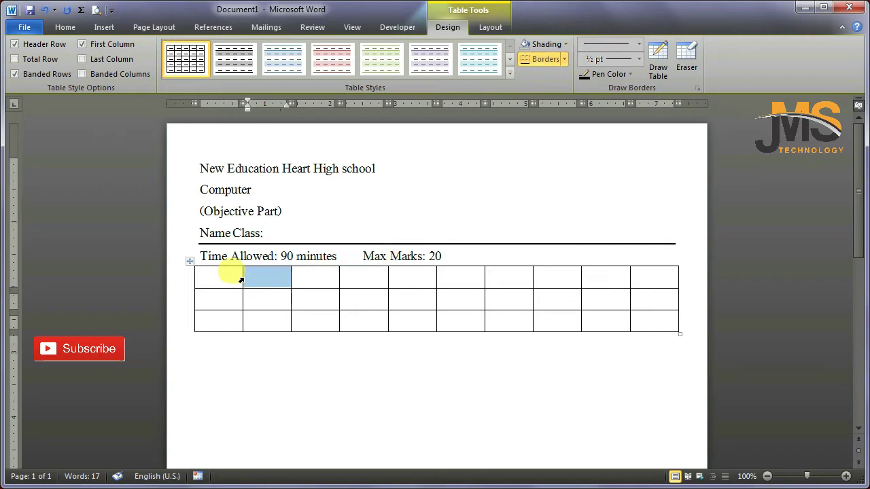
{"action": "left_click", "coordinate": [225, 275]}
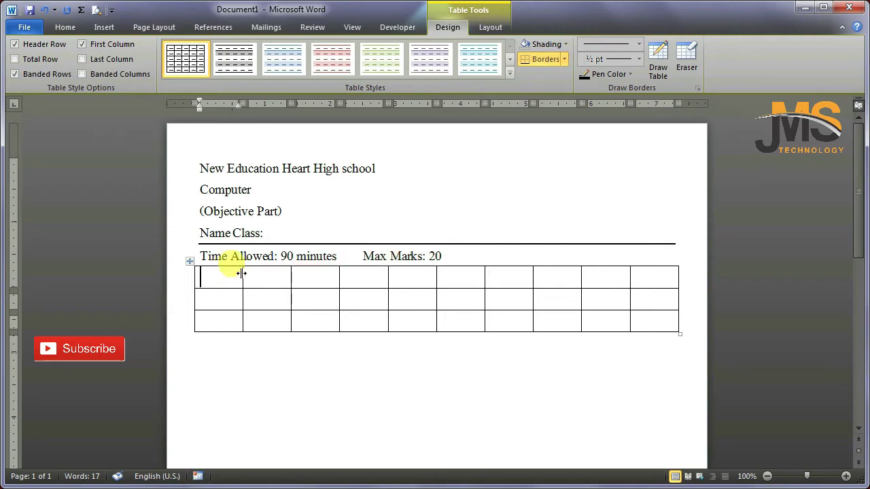
{"action": "left_click_drag", "start_coordinate": [241, 273], "coordinate": [280, 274]}
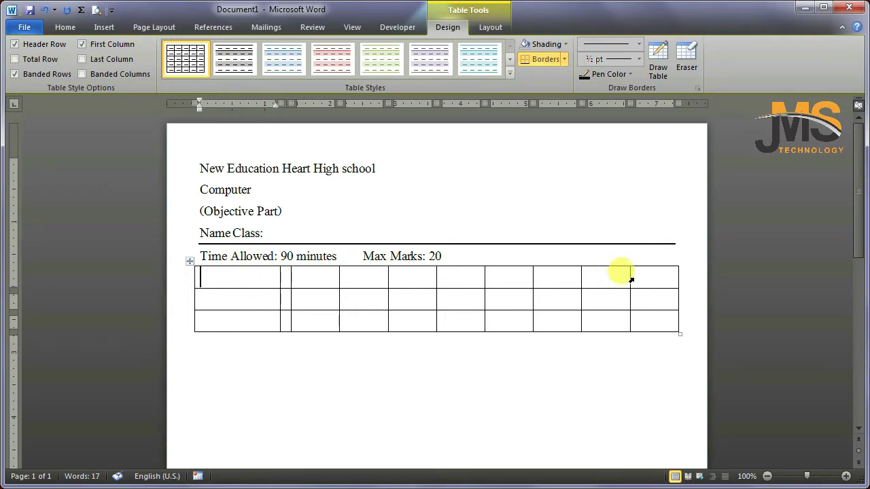
{"action": "left_click_drag", "start_coordinate": [628, 279], "coordinate": [592, 278]}
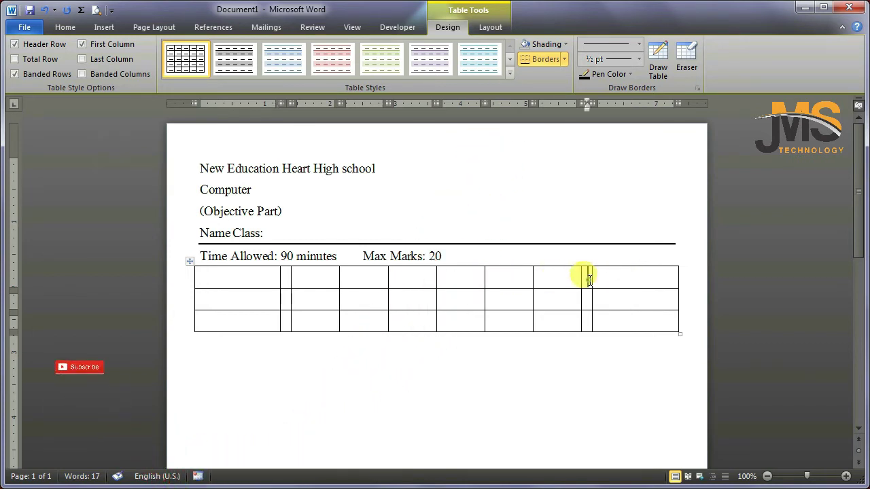
{"action": "left_click", "coordinate": [586, 277]}
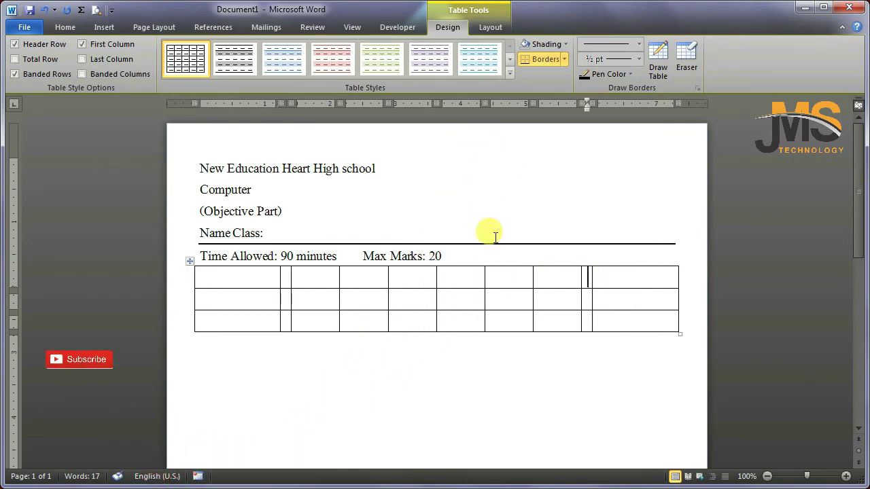
{"action": "left_click", "coordinate": [491, 27]}
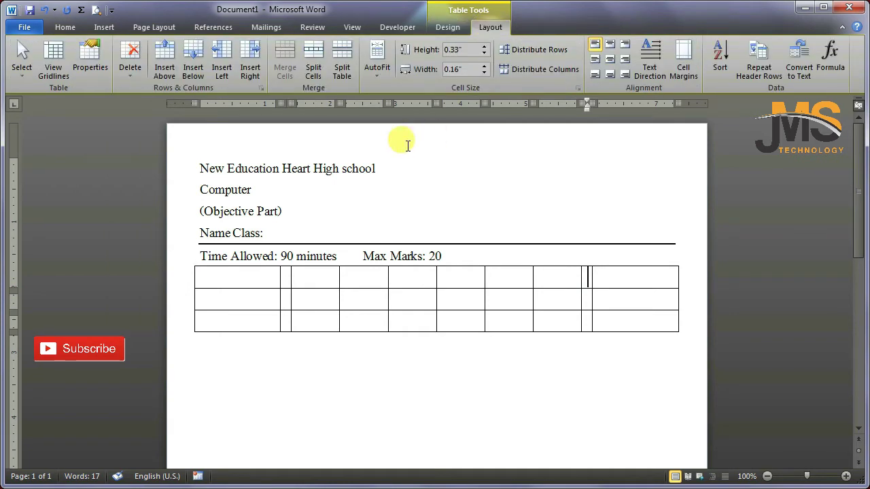
{"action": "left_click", "coordinate": [251, 58]}
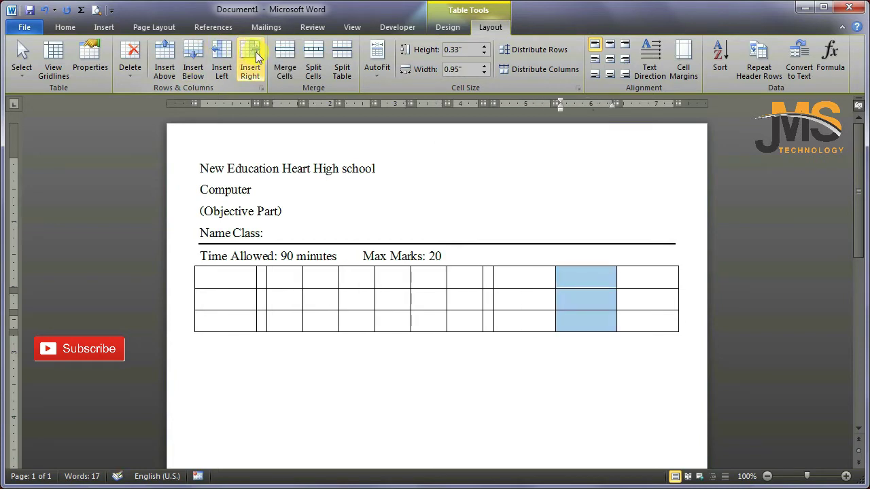
{"action": "left_click", "coordinate": [515, 283]}
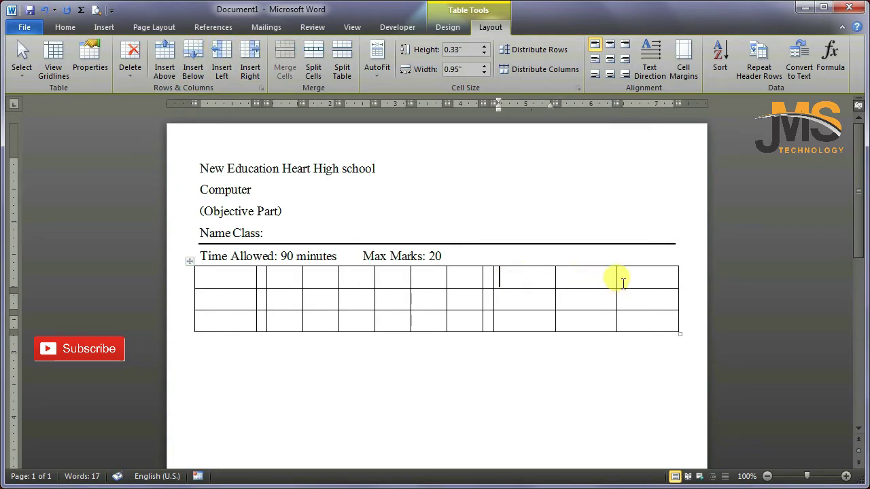
{"action": "left_click_drag", "start_coordinate": [616, 279], "coordinate": [578, 284]}
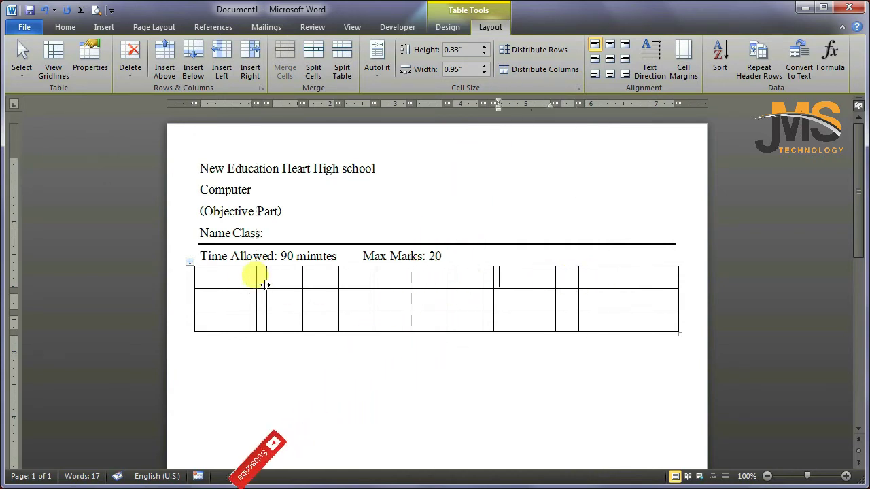
{"action": "left_click_drag", "start_coordinate": [266, 284], "coordinate": [256, 282]}
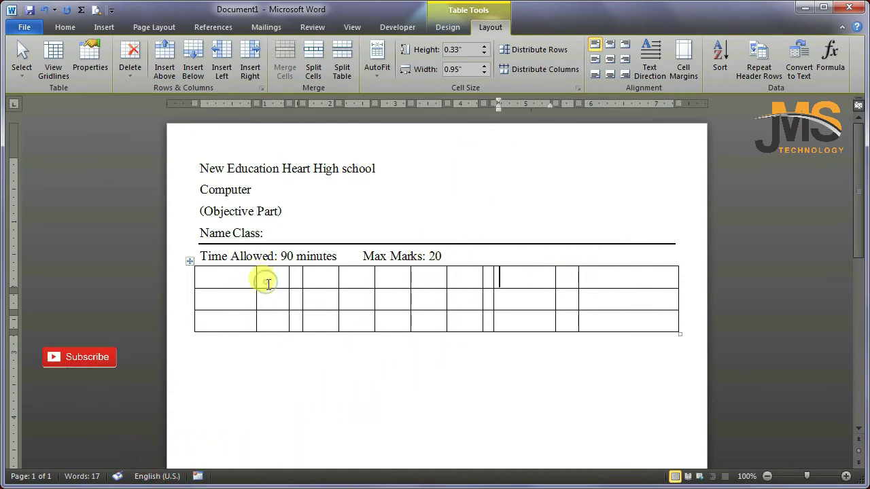
{"action": "double_click", "coordinate": [256, 281]}
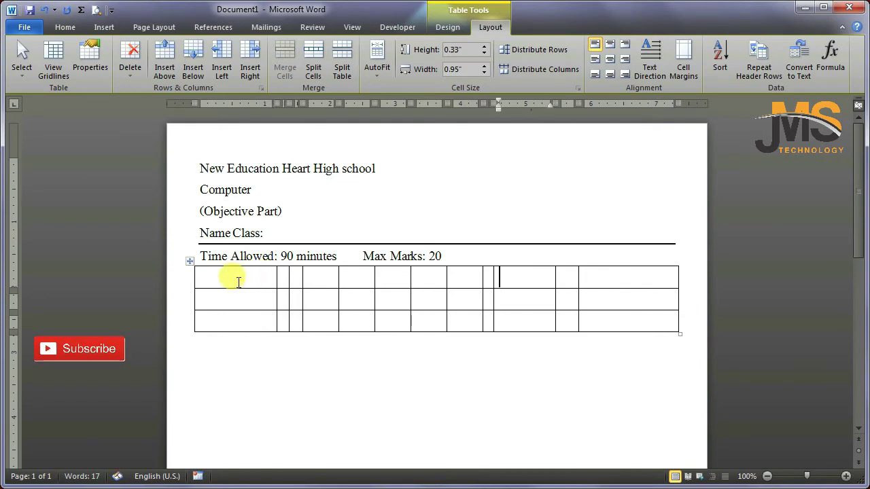
Step: Label the first column's rows Q.No., Max.Marks and Mks. Obt
{"action": "left_click", "coordinate": [238, 281]}
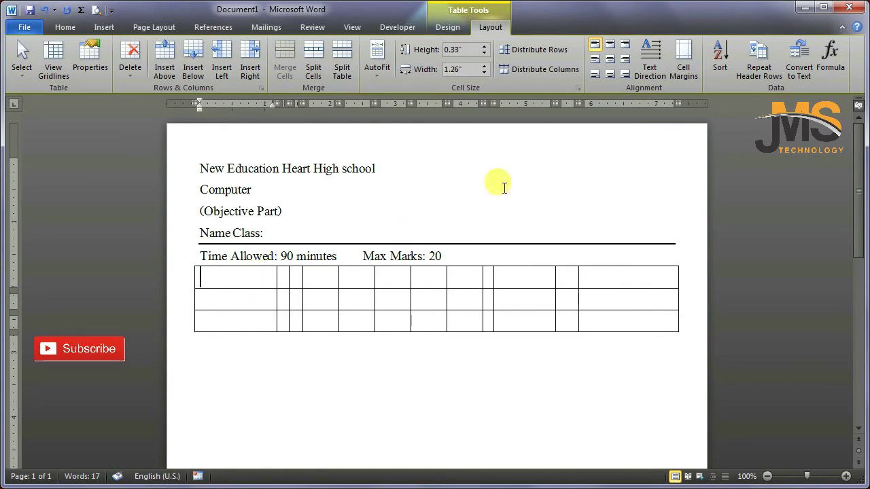
{"action": "type", "text": "Q.No."}
{"action": "key", "text": "Down"}
{"action": "type", "text": "Ma"}
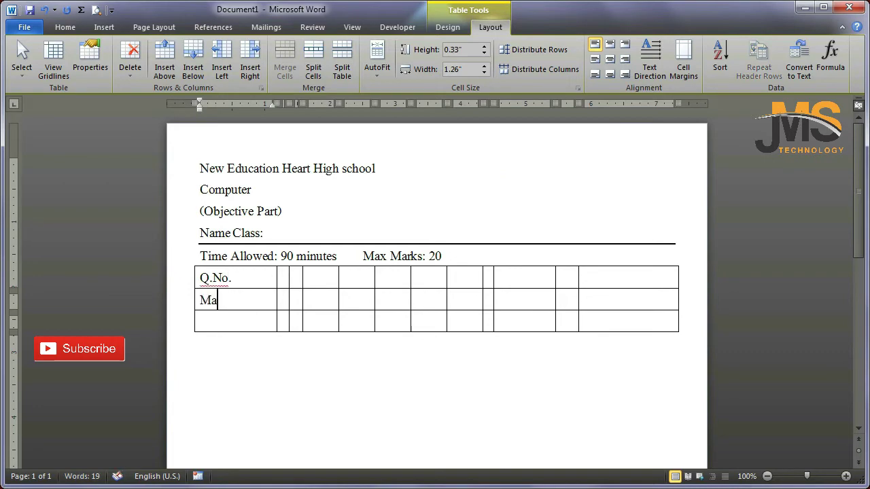
{"action": "type", "text": "x.Marks"}
{"action": "type", "text": " Obt."}
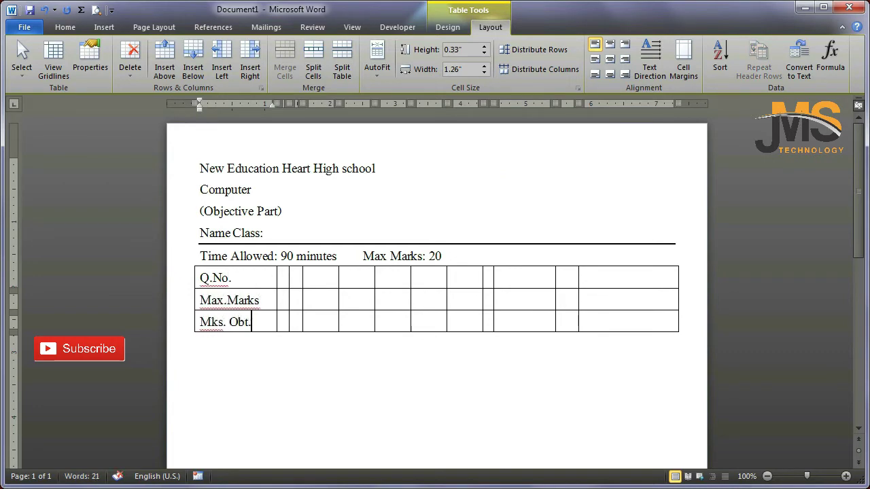
Step: Start the 'Q.No. 1: Tick the correct answer' heading below the table
{"action": "left_click", "coordinate": [563, 365]}
{"action": "scroll", "coordinate": [563, 365], "scroll_direction": "down", "scroll_amount": 3}
{"action": "type", "text": "Q.B"}
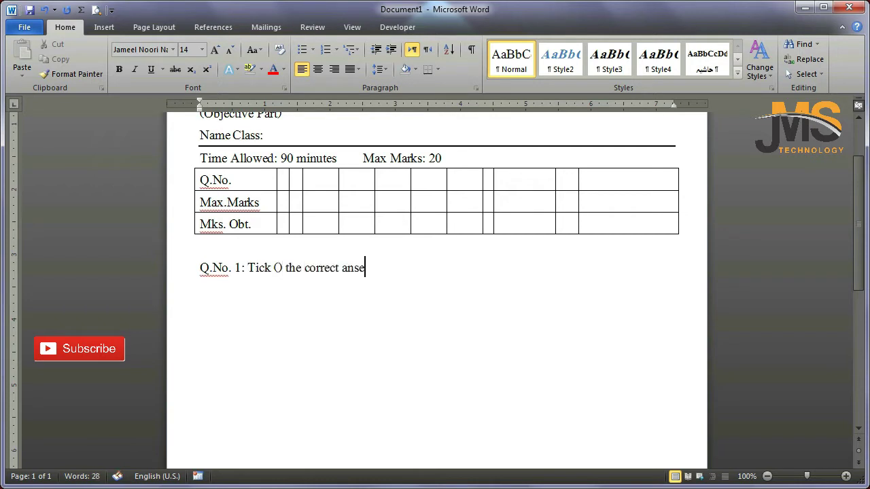
Step: Add the first indented question about a drawing tool with options Polygon and Ellipse
{"action": "key", "text": "Tab"}
{"action": "type", "text": "Which tool d"}
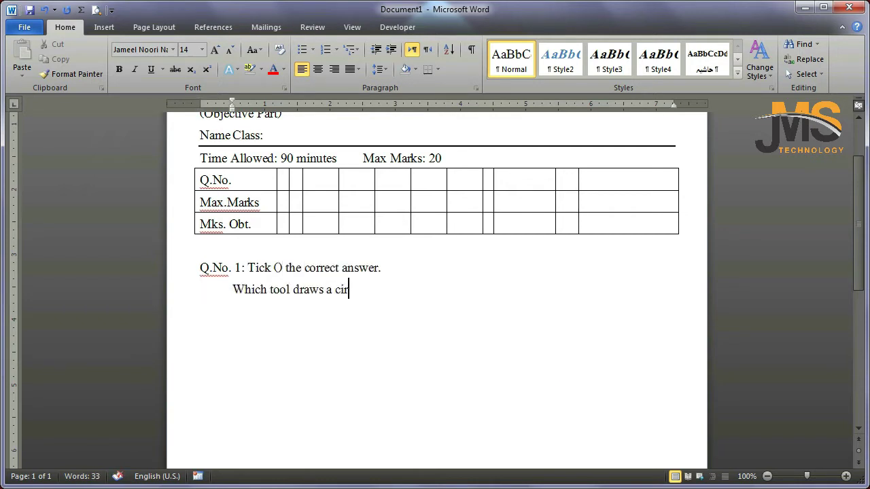
{"action": "key", "text": "Tab"}
{"action": "type", "text": "R"}
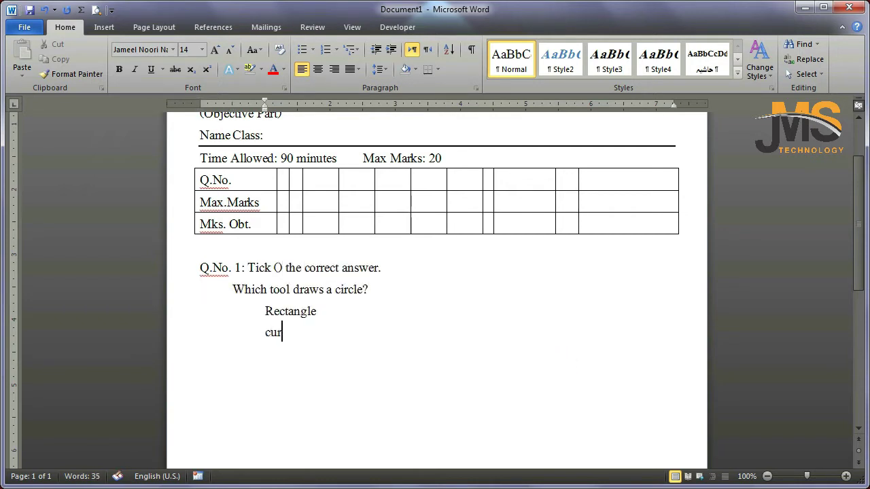
{"action": "type", "text": "olygon"}
{"action": "key", "text": "Return"}
{"action": "type", "text": "Ellipse"}
{"action": "key", "text": "Return"}
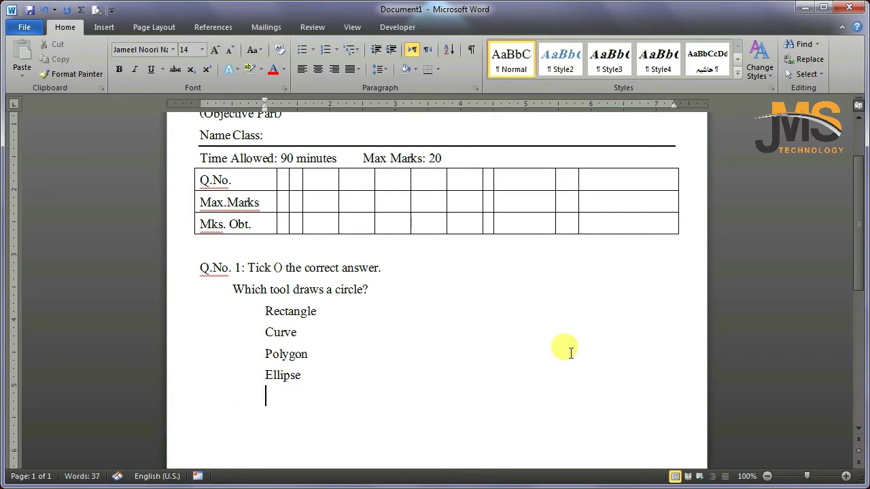
Step: Add the second question about text with options Eraser, Pick color, Magnifier and Pencil
{"action": "key", "text": "BackSpace"}
{"action": "key", "text": "BackSpace"}
{"action": "key", "text": "Tab"}
{"action": "type", "text": "W"}
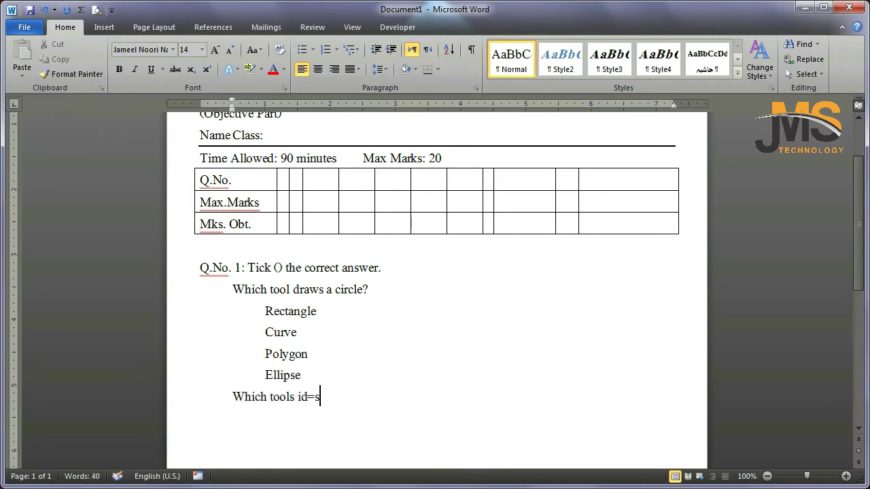
{"action": "type", "text": "text."}
{"action": "key", "text": "Return"}
{"action": "key", "text": "Tab"}
{"action": "type", "text": "Eraser"}
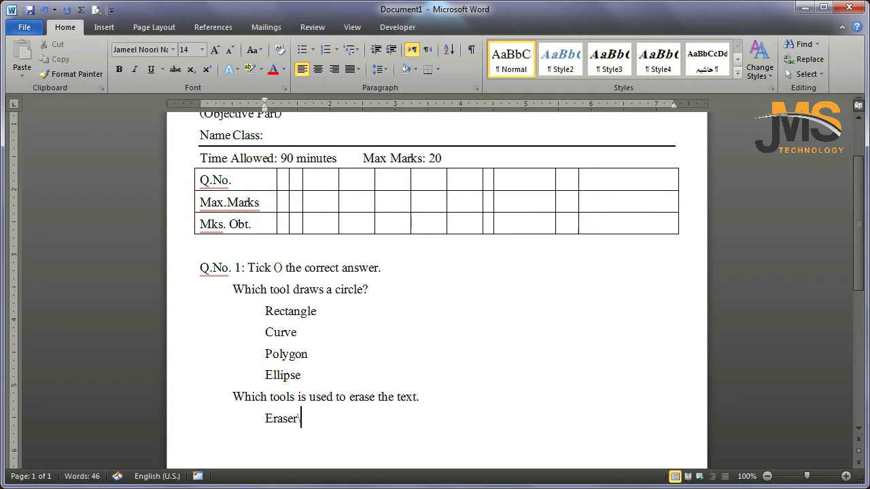
{"action": "key", "text": "Return"}
{"action": "type", "text": "Pick color Magnifier"}
{"action": "key", "text": "Return"}
{"action": "type", "text": "pencil"}
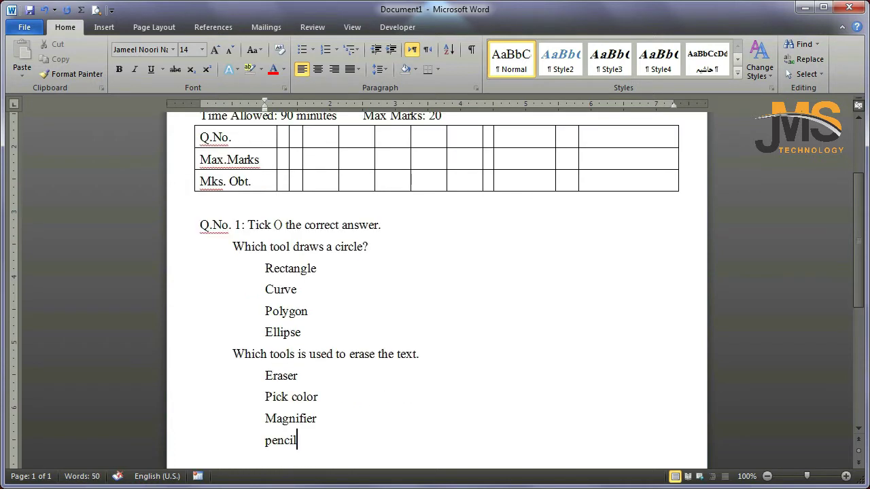
{"action": "key", "text": "Return"}
Step: Add the zooming question with options Pencil, Magnifier and Eraser
{"action": "key", "text": "BackSpace"}
{"action": "type", "text": "Whick"}
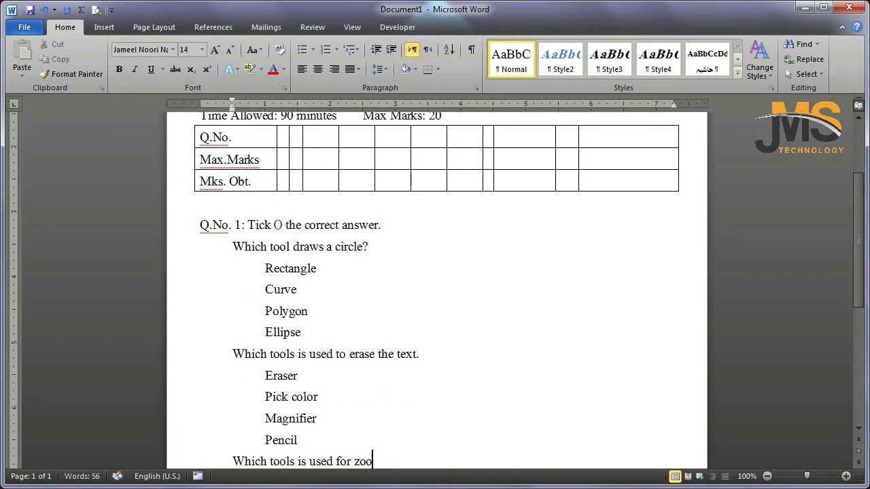
{"action": "type", "text": "ming?"}
{"action": "key", "text": "Return"}
{"action": "key", "text": "Tab"}
{"action": "type", "text": "Pencil"}
{"action": "key", "text": "Return"}
{"action": "type", "text": "magnifier"}
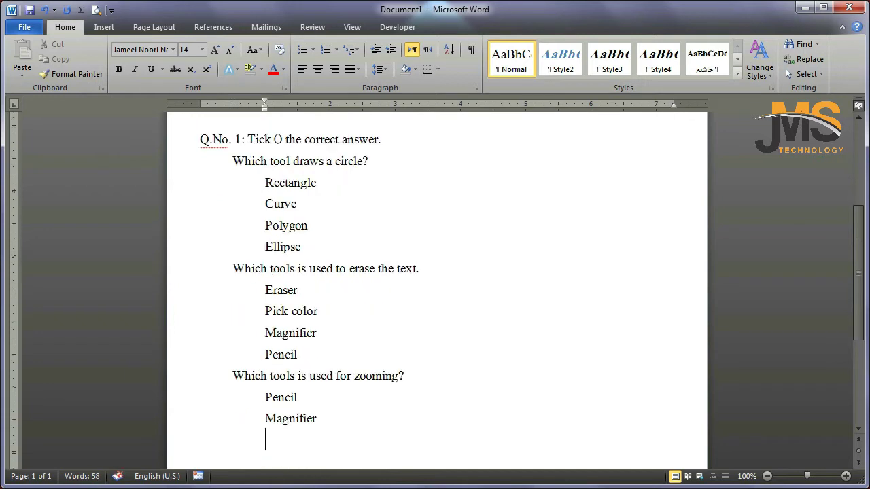
{"action": "key", "text": "Return"}
{"action": "type", "text": "Eraser"}
{"action": "key", "text": "Return"}
Step: Add the disk drive question with options such as My computer and Internet Explorer
{"action": "key", "text": "BackSpace"}
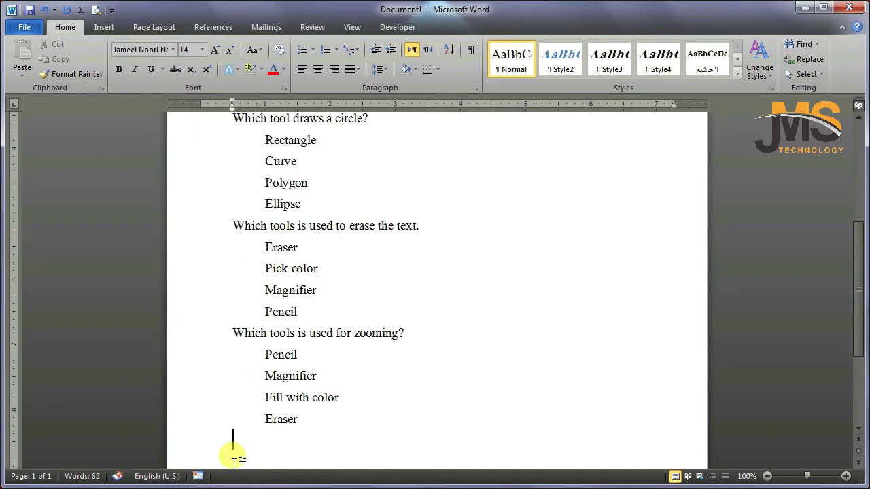
{"action": "type", "text": "Disk driver, USB, CD/DVD are placed in."}
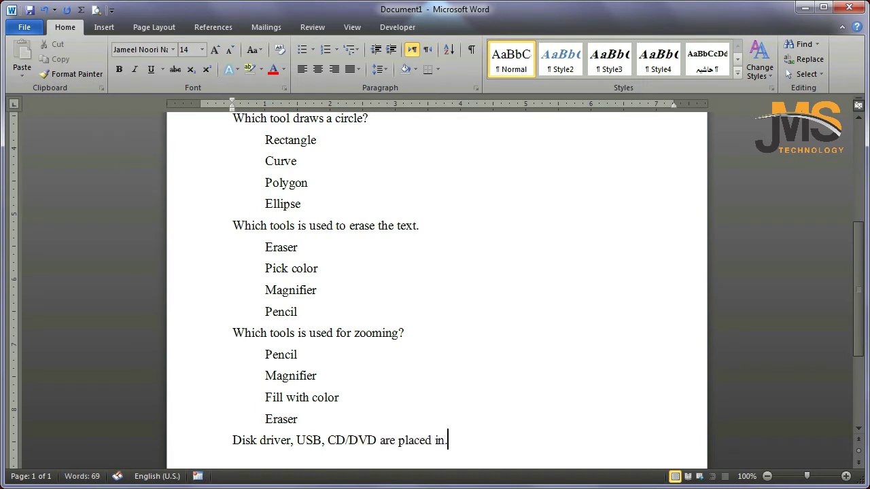
{"action": "key", "text": "Return"}
{"action": "key", "text": "Tab"}
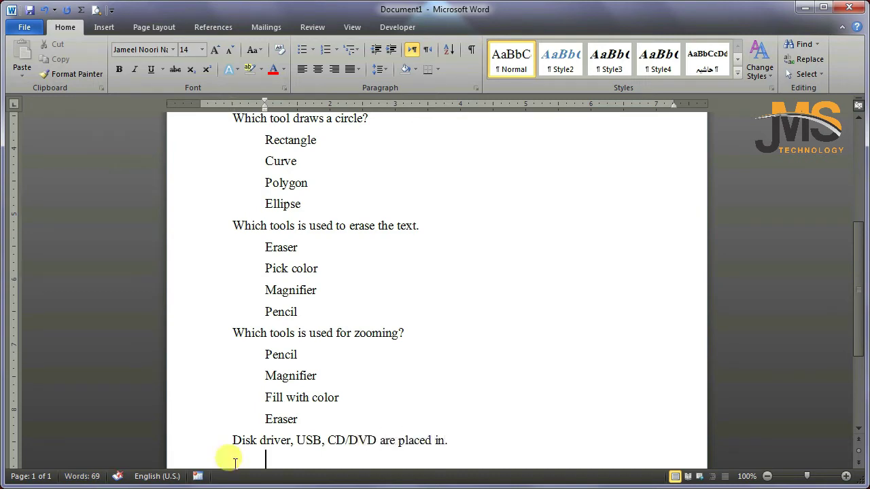
{"action": "type", "text": "My computer"}
{"action": "key", "text": "Return"}
{"action": "type", "text": "My documents"}
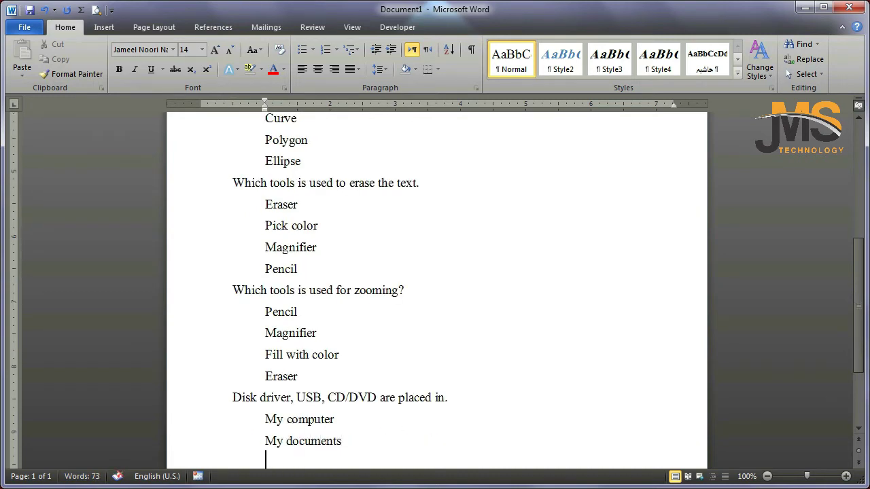
{"action": "type", "text": "ternet ez"}
{"action": "key", "text": "Return"}
Step: Add 'Where are datas and time icon placed?' with options including notification area
{"action": "key", "text": "BackSpace"}
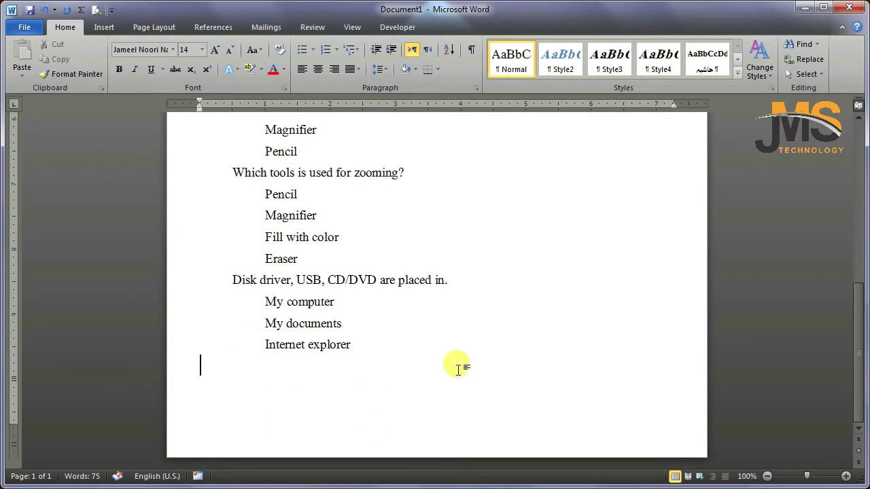
{"action": "type", "text": "Where are datas and time"}
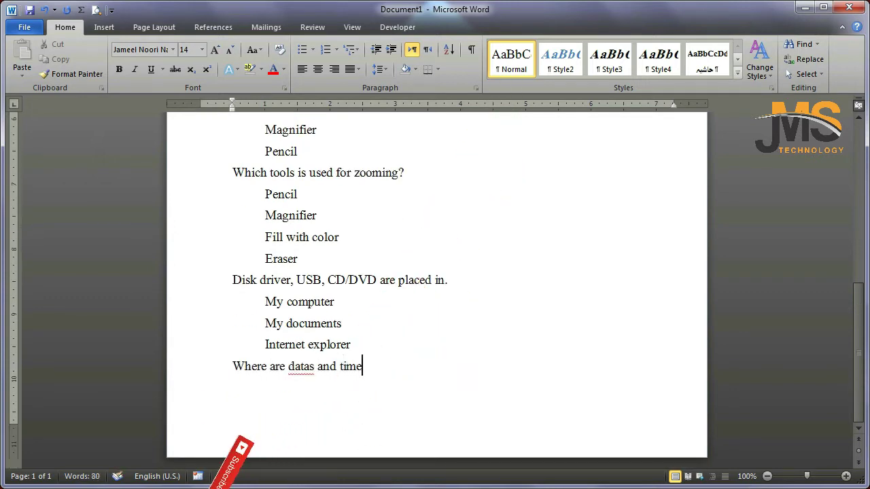
{"action": "type", "text": " icon placed?"}
{"action": "key", "text": "Return"}
{"action": "key", "text": "Tab"}
{"action": "type", "text": "notificat"}
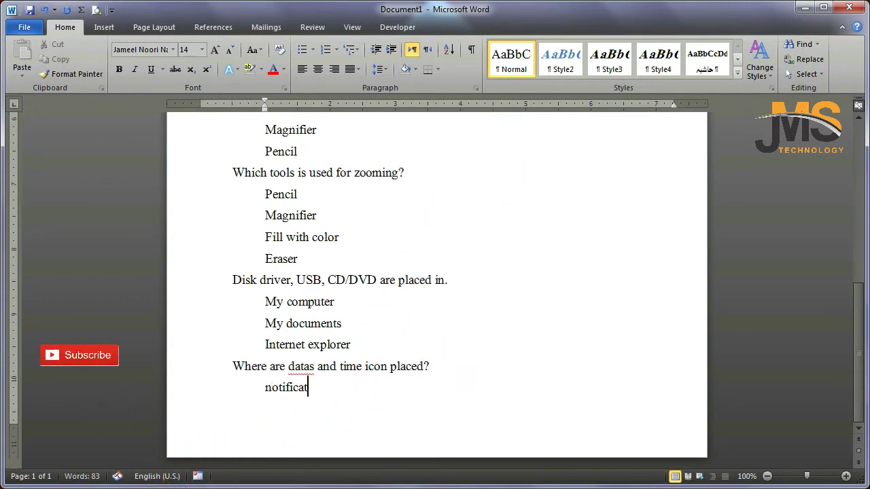
{"action": "type", "text": "ion area"}
{"action": "key", "text": "Return"}
{"action": "key", "text": "BackSpace"}
{"action": "key", "text": "BackSpace"}
{"action": "key", "text": "BackSpace"}
{"action": "type", "text": "computer"}
{"action": "key", "text": "Return"}
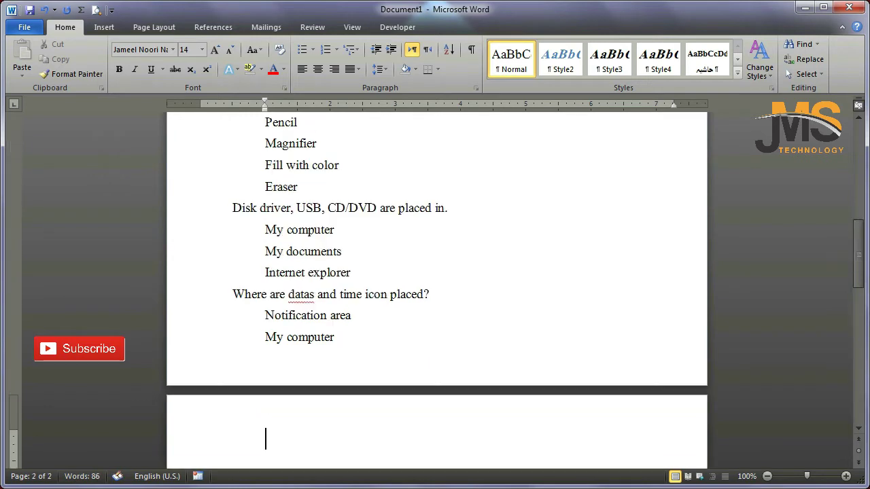
{"action": "type", "text": "My document"}
{"action": "key", "text": "Return"}
Step: Add the question on types of memory with options two, three and four
{"action": "key", "text": "BackSpace"}
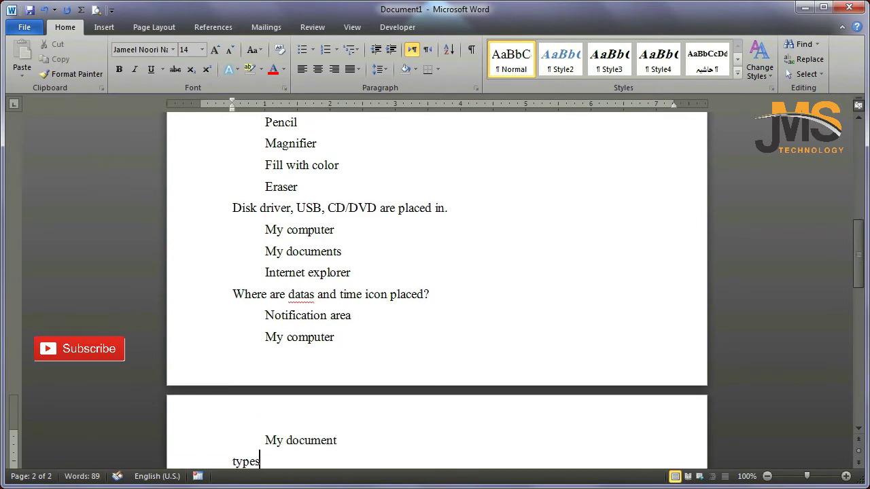
{"action": "type", "text": "types of memory are:"}
{"action": "key", "text": "Return"}
{"action": "key", "text": "Tab"}
{"action": "type", "text": "teo"}
{"action": "key", "text": "Return"}
{"action": "type", "text": "three"}
{"action": "key", "text": "Return"}
{"action": "type", "text": "four"}
{"action": "key", "text": "Return"}
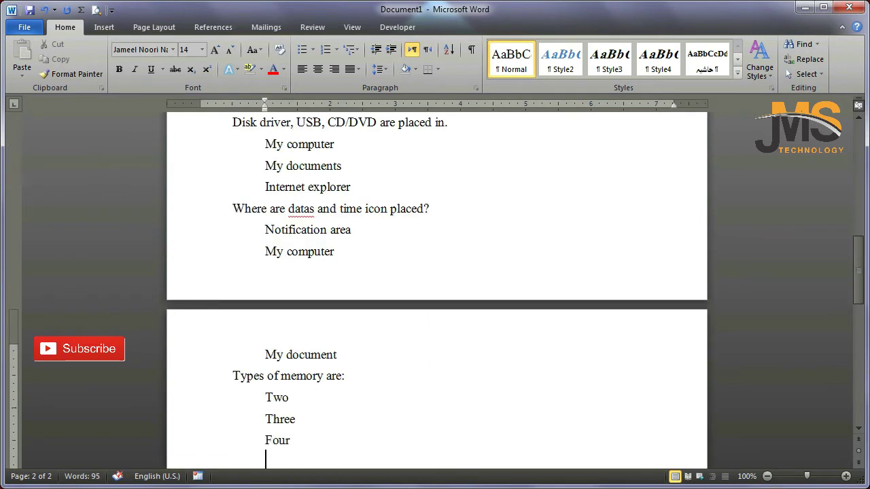
Step: Add the question ending 'and figures is called:' with options data and information
{"action": "key", "text": "BackSpace"}
{"action": "type", "text": "and figures"}
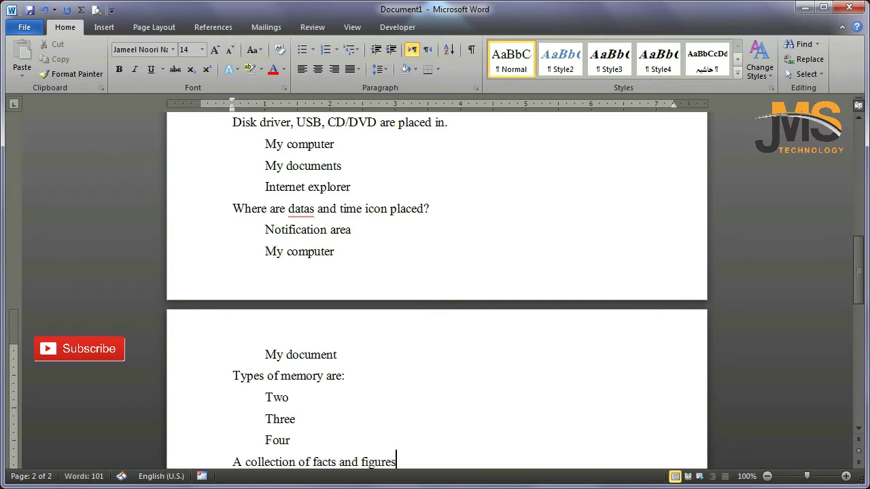
{"action": "type", "text": " is called:"}
{"action": "key", "text": "Return"}
{"action": "type", "text": "da"}
{"action": "key", "text": "BackSpace"}
{"action": "key", "text": "BackSpace"}
{"action": "key", "text": "Tab"}
{"action": "type", "text": "data"}
{"action": "key", "text": "Return"}
{"action": "type", "text": "knf"}
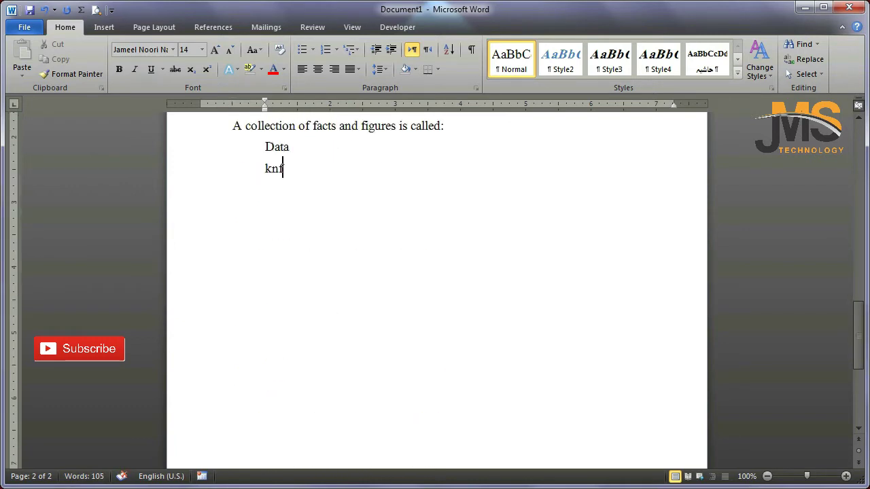
{"action": "key", "text": "BackSpace"}
{"action": "key", "text": "BackSpace"}
{"action": "type", "text": "information"}
{"action": "key", "text": "Return"}
Step: Add the bits question with options '0 , 1', 'a , b' and '0 , 1, a, b'
{"action": "key", "text": "Tab"}
{"action": "type", "text": "bi"}
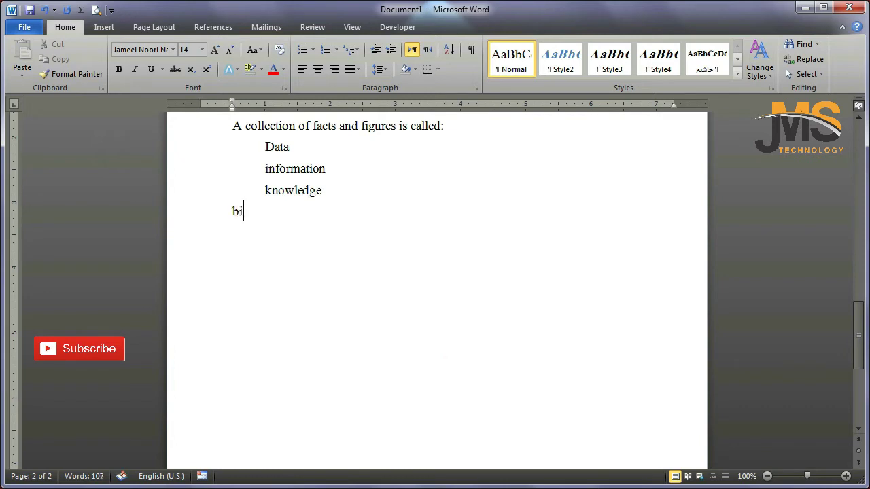
{"action": "key", "text": "Tab"}
{"action": "type", "text": "O , 1"}
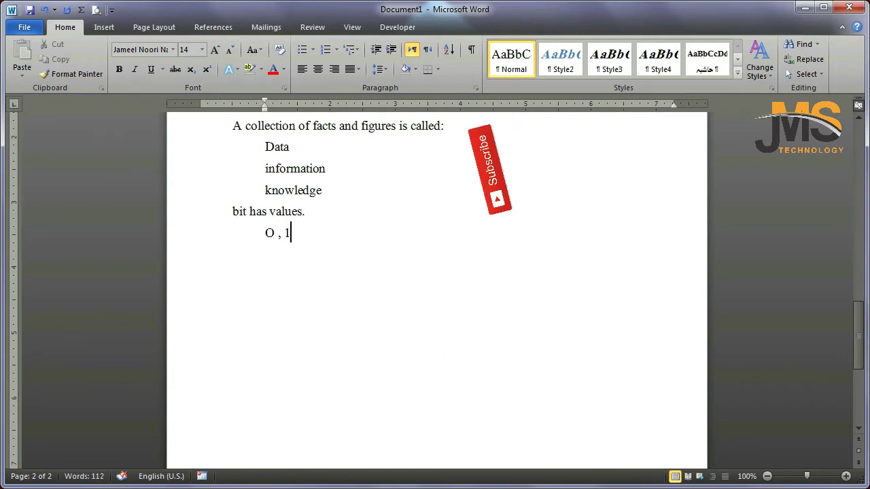
{"action": "key", "text": "Return"}
{"action": "type", "text": "a , b"}
{"action": "key", "text": "Return"}
{"action": "type", "text": "o ,"}
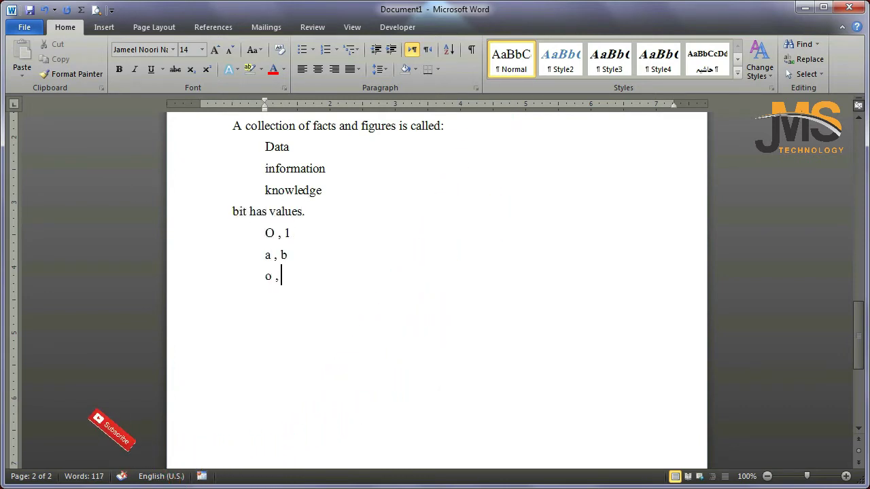
{"action": "type", "text": " 1, a, b"}
{"action": "key", "text": "Return"}
Step: Add the fill-in question '8 bit = ----.' and begin its indented options
{"action": "key", "text": "BackSpace"}
{"action": "type", "text": "8 bit = ------------"}
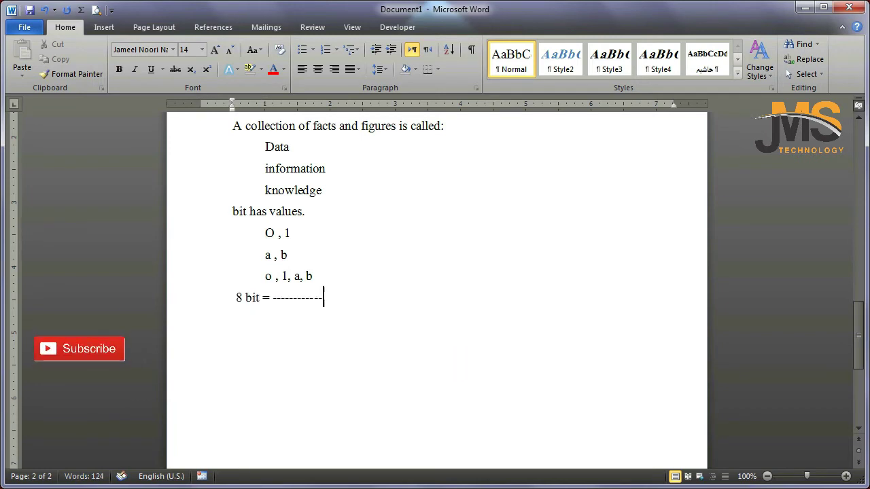
{"action": "type", "text": "--------------------."}
{"action": "key", "text": "Return"}
{"action": "key", "text": "Tab"}
{"action": "type", "text": "0"}
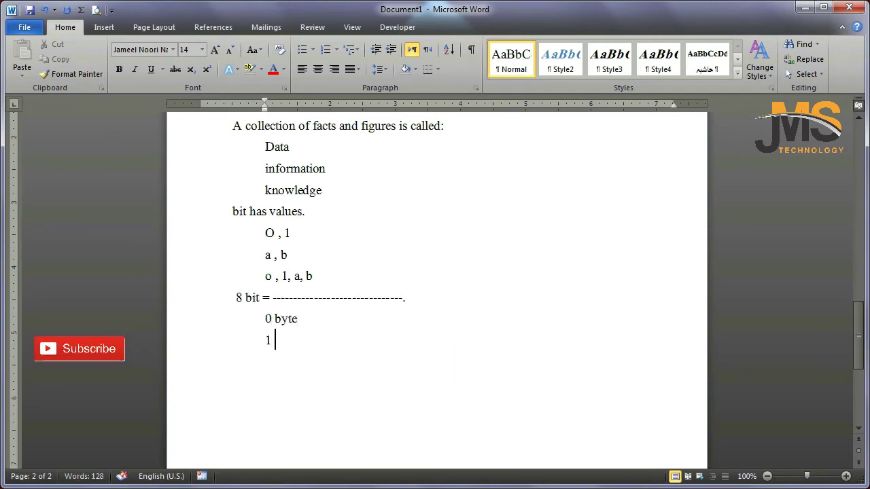
Step: Add the duration question with year-range options such as 1945-1956
{"action": "key", "text": "Tab"}
{"action": "type", "text": "The dura"}
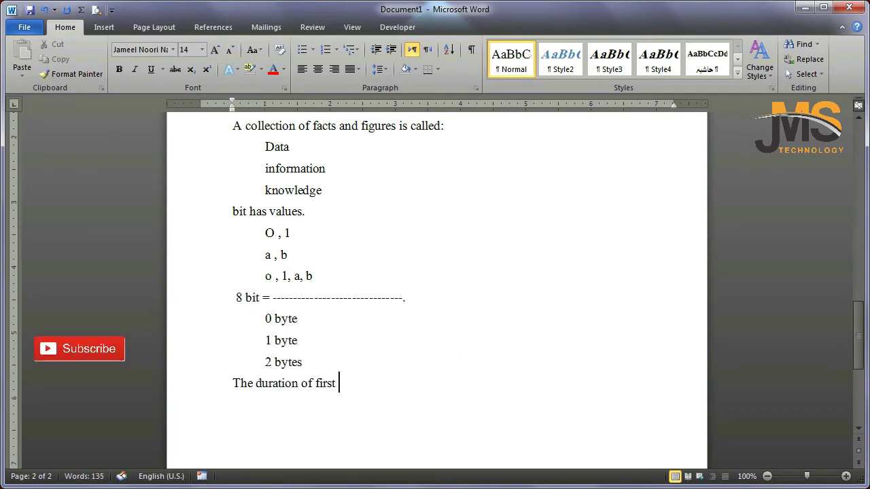
{"action": "type", "text": " is:"}
{"action": "key", "text": "Return"}
{"action": "key", "text": "Tab"}
{"action": "type", "text": "1946-1655 "}
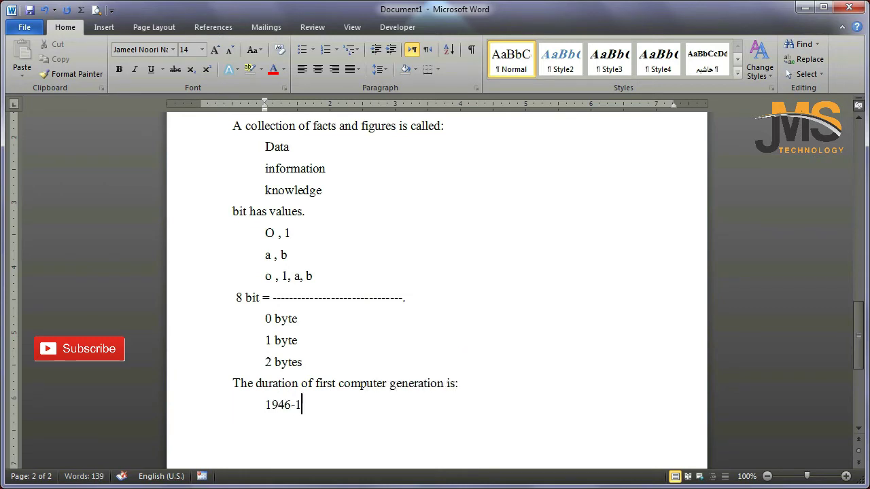
{"action": "type", "text": "1945-1956 1940-1650"}
{"action": "key", "text": "Return"}
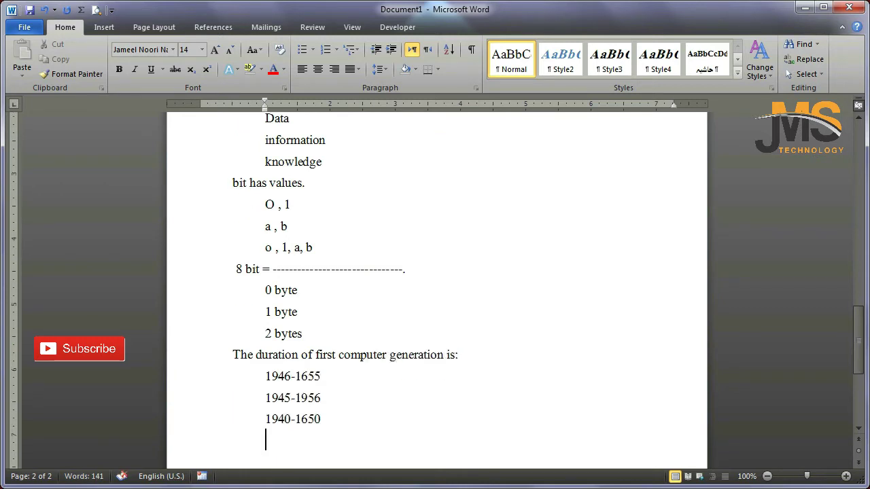
Step: Add the generation question and copy the four year-range options for it
{"action": "key", "text": "Tab"}
{"action": "type", "text": "The "}
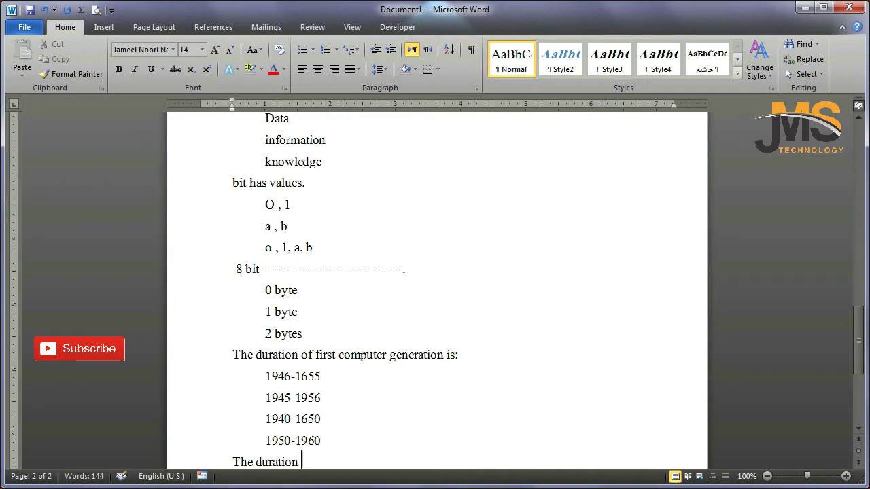
{"action": "type", "text": "ation is:"}
{"action": "key", "text": "Return"}
{"action": "scroll", "coordinate": [490, 360], "scroll_direction": "down", "scroll_amount": 2}
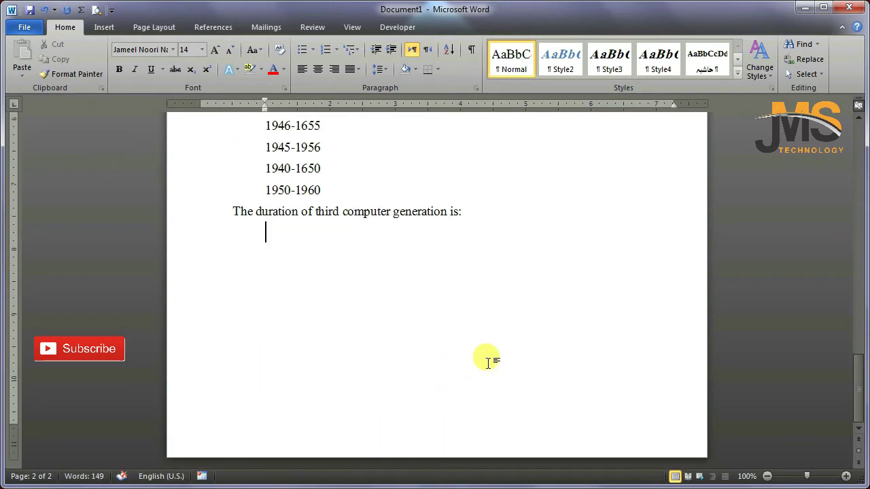
{"action": "left_click_drag", "start_coordinate": [265, 126], "coordinate": [320, 192]}
{"action": "key", "text": "ctrl+c"}
{"action": "left_click", "coordinate": [282, 233]}
Step: Add 'How many generation of computer are there?', indented to match the other questions
{"action": "type", "text": "How many"}
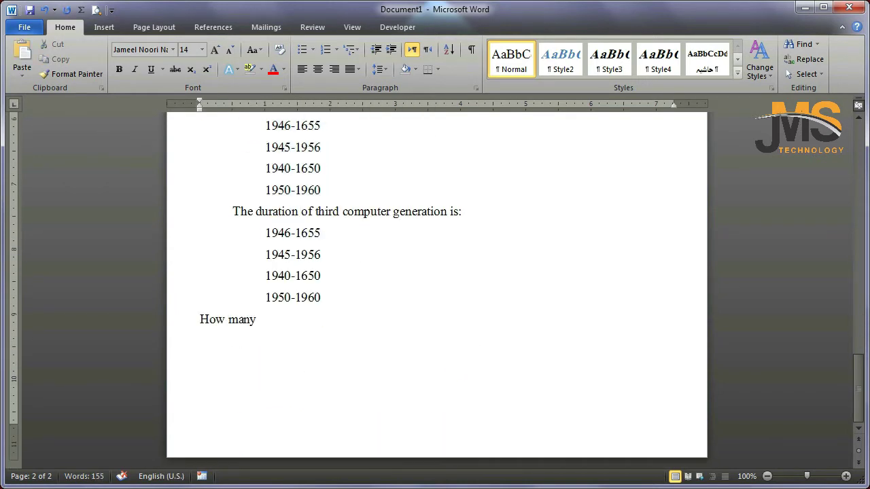
{"action": "type", "text": " generation of computer are there?"}
{"action": "left_click", "coordinate": [200, 319]}
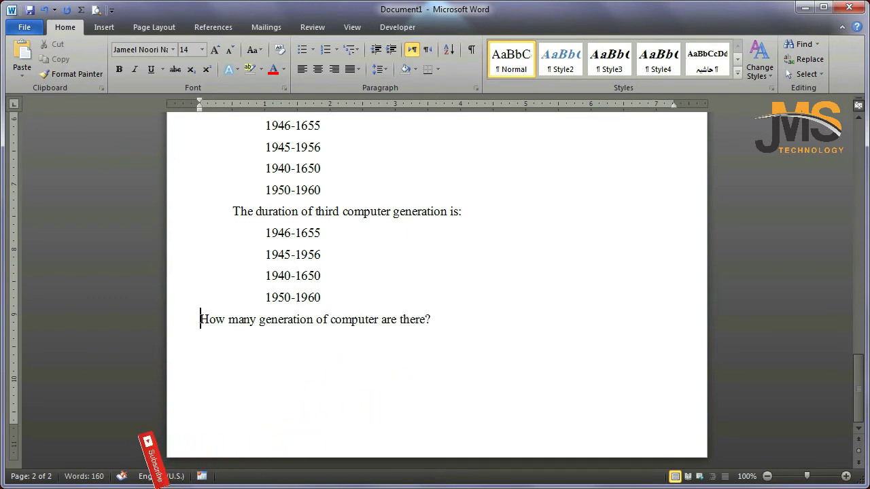
{"action": "key", "text": "Tab"}
{"action": "key", "text": "End"}
{"action": "key", "text": "Return"}
{"action": "key", "text": "Tab"}
Step: Finish the Two–Five options, then add the first-computer question with options vacuum tubes through VLSI
{"action": "type", "text": "two Three Four Five"}
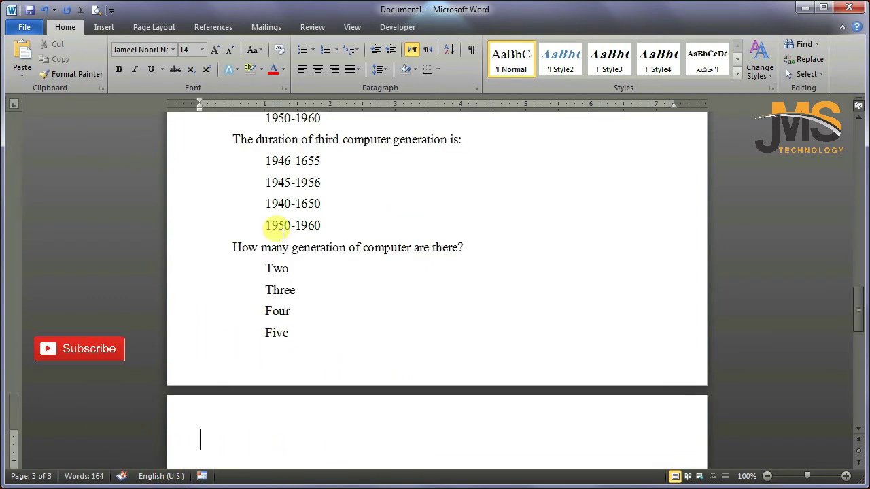
{"action": "key", "text": "Tab"}
{"action": "type", "text": "wh of them used in"}
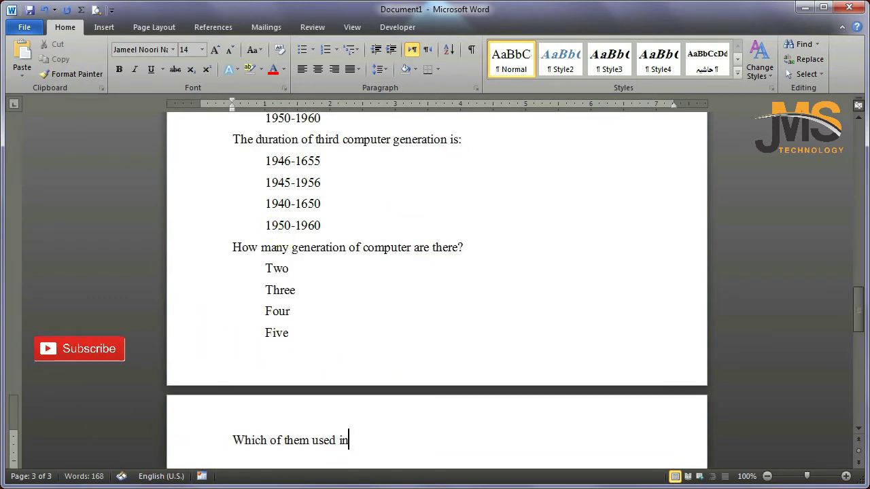
{"action": "type", "text": " first generation computer?"}
{"action": "key", "text": "Return"}
{"action": "key", "text": "Tab"}
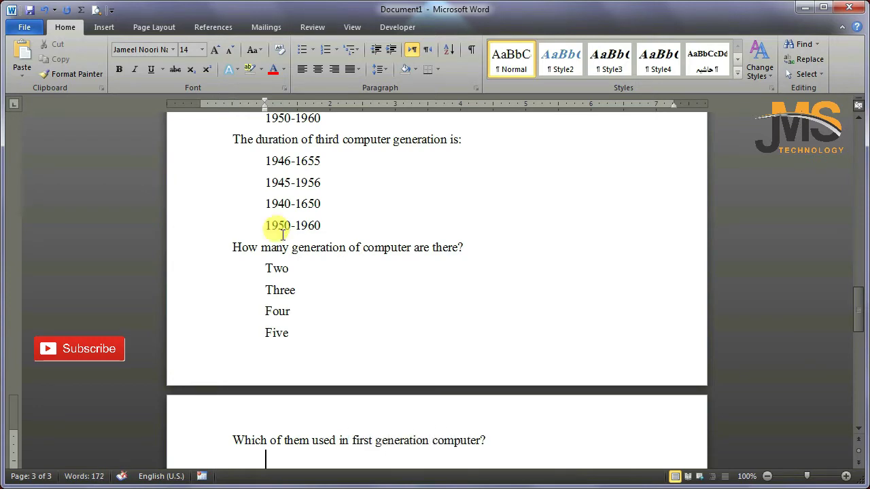
{"action": "type", "text": "vacuum tubes"}
{"action": "key", "text": "Return"}
{"action": "type", "text": "LS"}
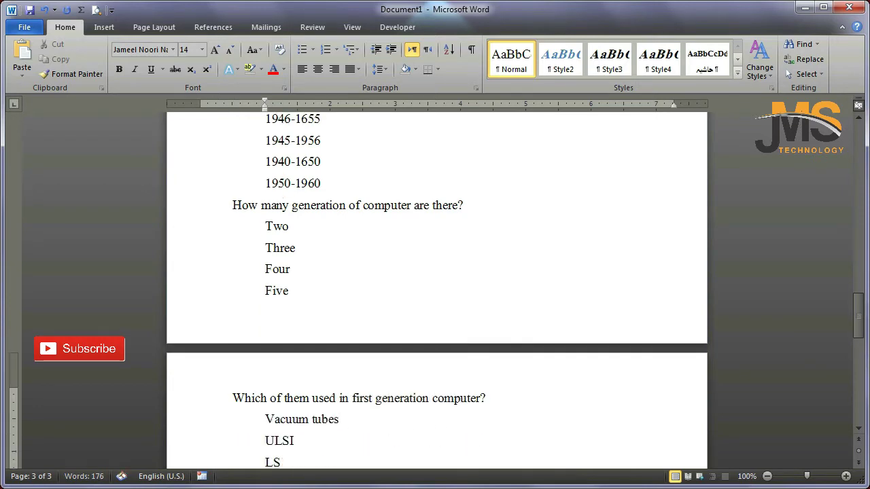
{"action": "type", "text": "I"}
{"action": "key", "text": "Return"}
{"action": "type", "text": "VLSI"}
{"action": "key", "text": "Return"}
{"action": "key", "text": "BackSpace"}
Step: Add a 'What…' question with tab-indented answer options starting at 10 tons
{"action": "type", "text": "What w"}
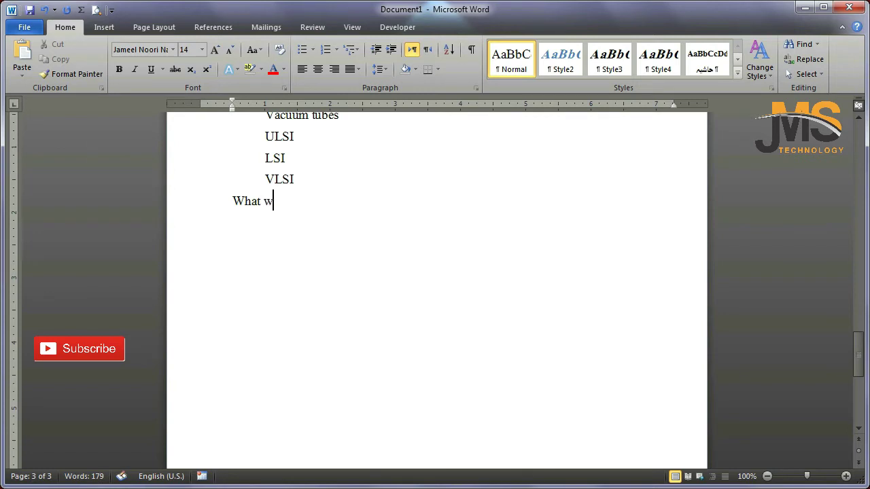
{"action": "key", "text": "Tab"}
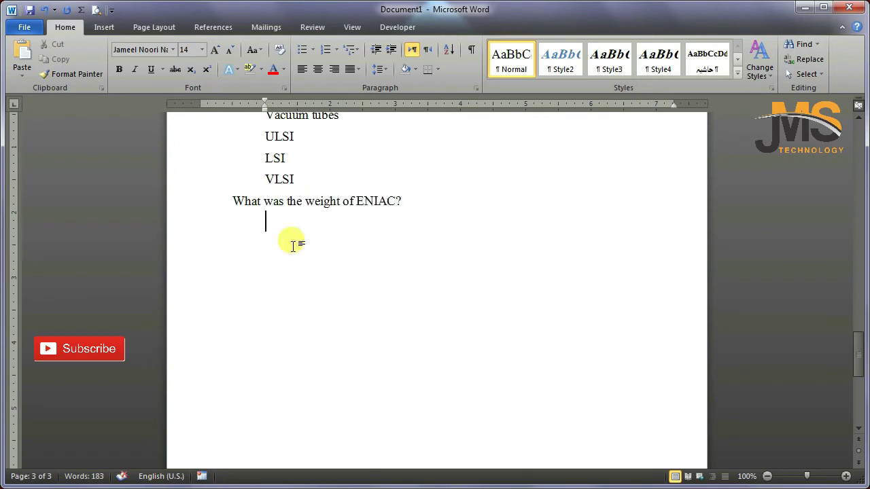
{"action": "type", "text": "10 to"}
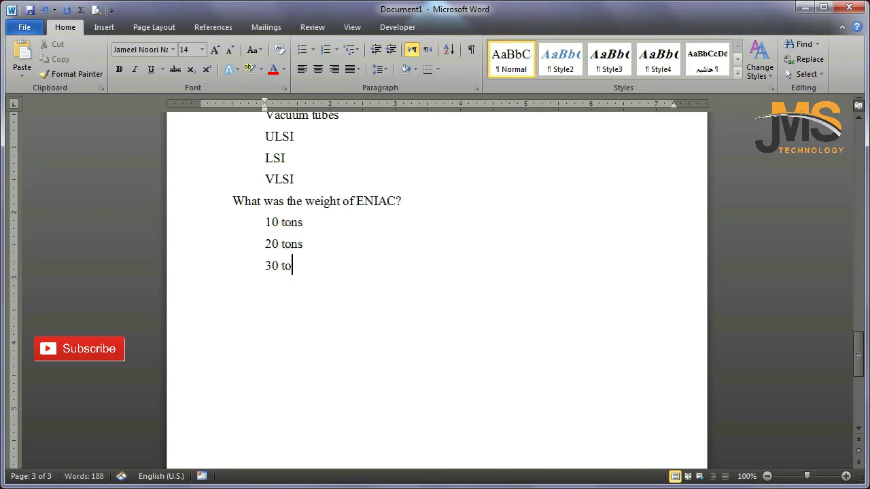
{"action": "type", "text": "ns"}
{"action": "key", "text": "Return"}
{"action": "key", "text": "BackSpace"}
Step: Add the Boolean algebra mathematician question with options George and Herman Hollerith
{"action": "type", "text": "Which mathematic"}
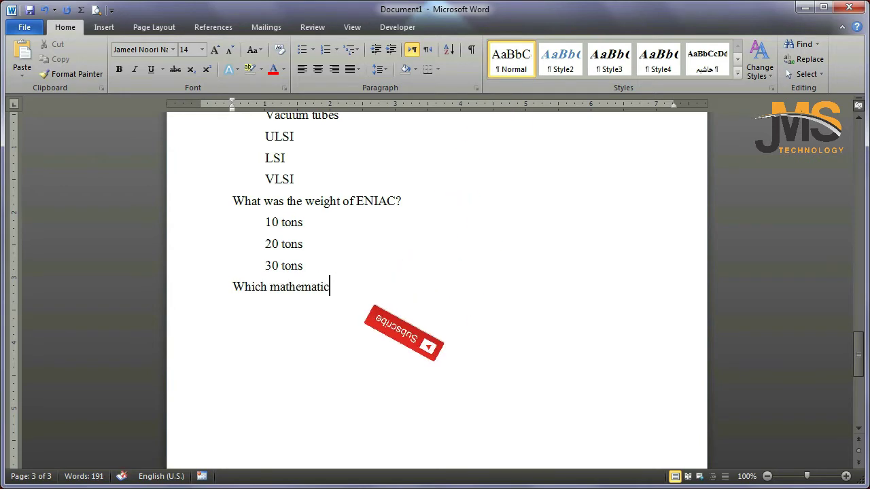
{"action": "type", "text": "ian set up a system known as h"}
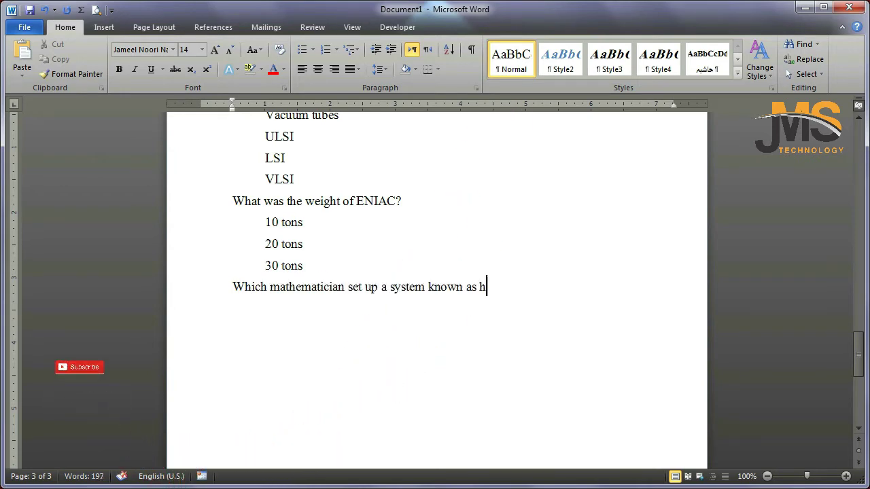
{"action": "key", "text": "BackSpace"}
{"action": "type", "text": "Boolean algebra?"}
{"action": "key", "text": "Return"}
{"action": "type", "text": "g"}
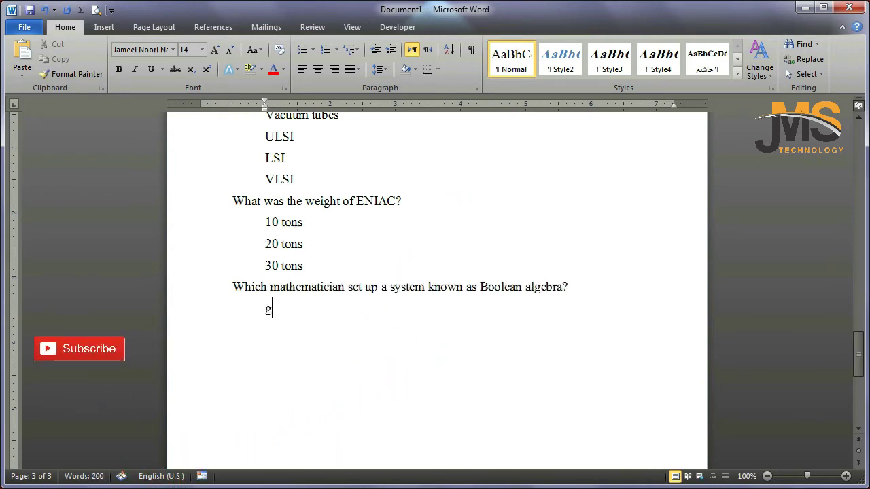
{"action": "type", "text": "eorge"}
{"action": "key", "text": "Return"}
{"action": "type", "text": "b"}
{"action": "type", "text": "Herman Holler"}
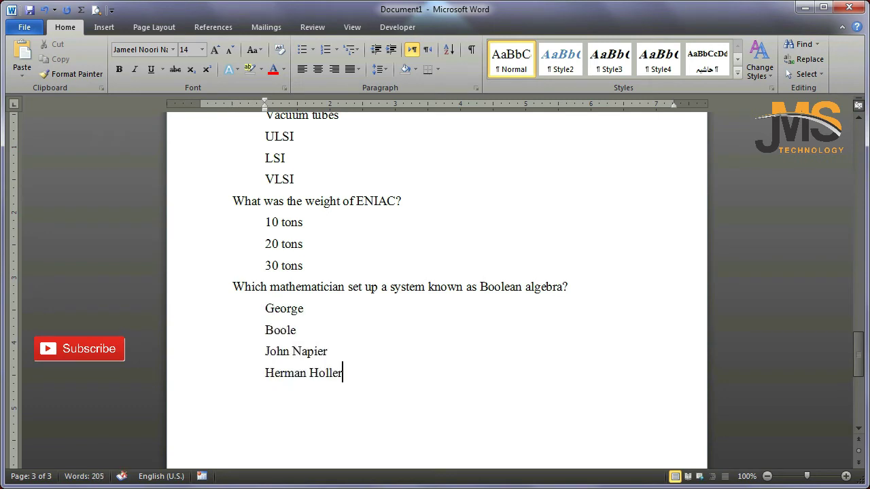
{"action": "type", "text": "ith"}
{"action": "key", "text": "Return"}
Step: Add the card puncher question and 'Abacus was…' with options Americans, Germans, Chinese
{"action": "key", "text": "BackSpace"}
{"action": "type", "text": "A card puncher system to store data was developed to store"}
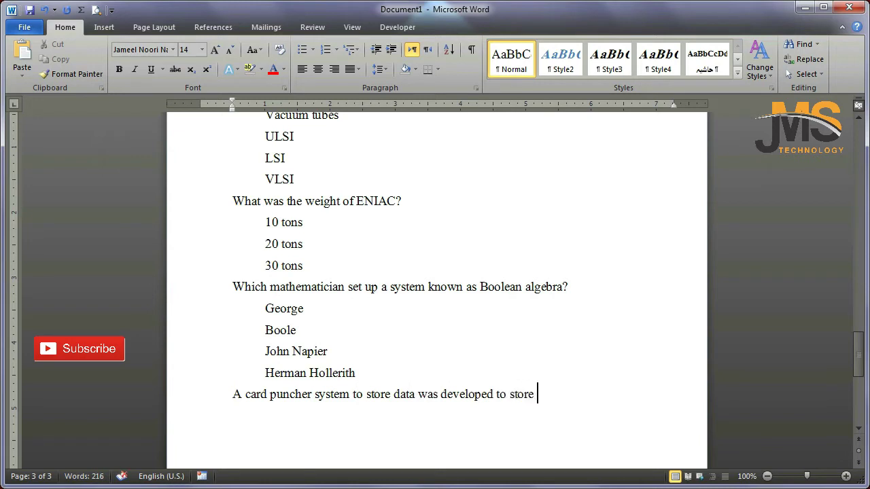
{"action": "type", "text": ":"}
{"action": "key", "text": "Return"}
{"action": "key", "text": "Tab"}
{"action": "type", "text": "Blasé"}
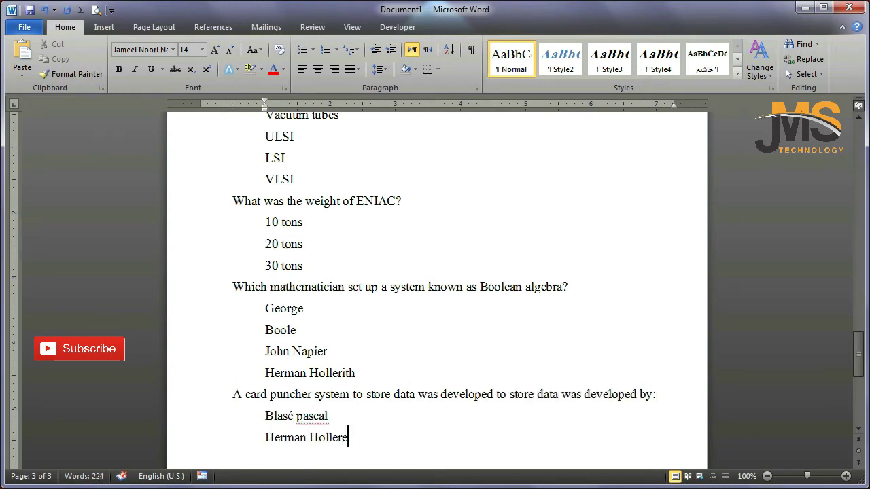
{"action": "key", "text": "Return"}
{"action": "key", "text": "BackSpace"}
{"action": "type", "text": "Abacu"}
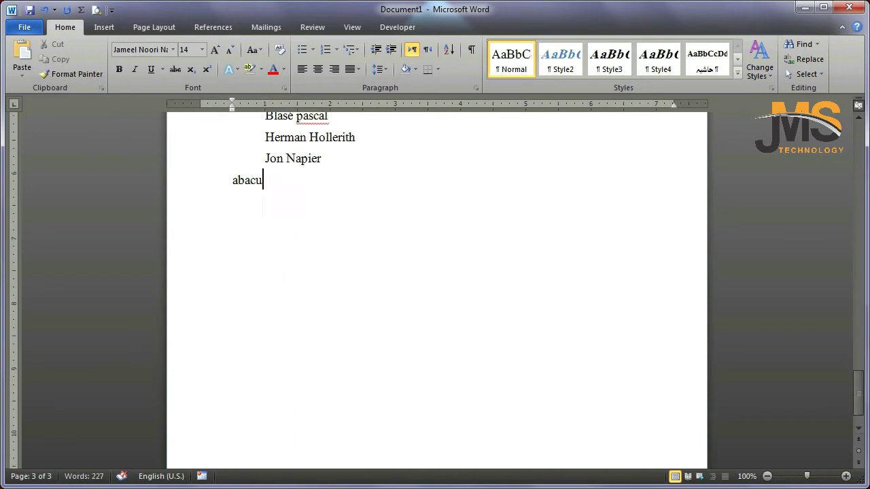
{"action": "type", "text": "s was unvented by the:"}
{"action": "key", "text": "Tab"}
{"action": "type", "text": "americans"}
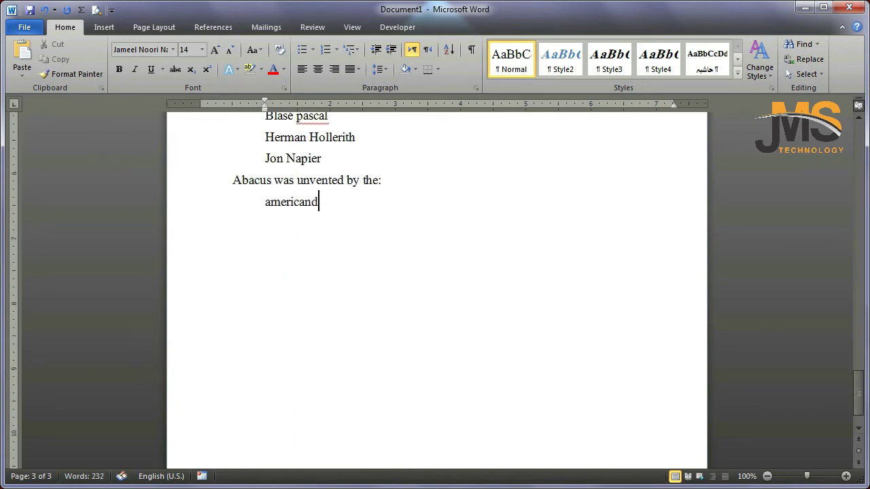
{"action": "type", "text": " germans chinese"}
{"action": "key", "text": "BackSpace"}
Step: Add the first calculation machine question and Chinese abacus question with 1000/2000/3000 B.C options
{"action": "key", "text": "Tab"}
{"action": "type", "text": "The fir"}
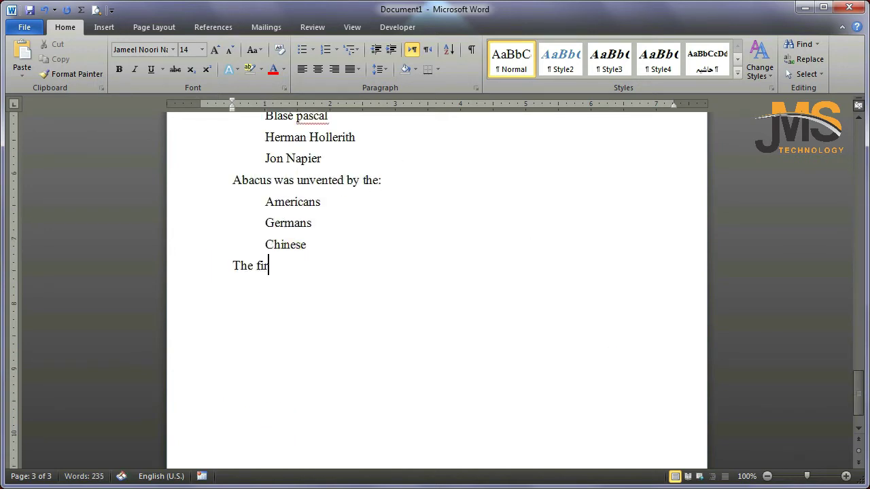
{"action": "type", "text": "st calculation machine was:"}
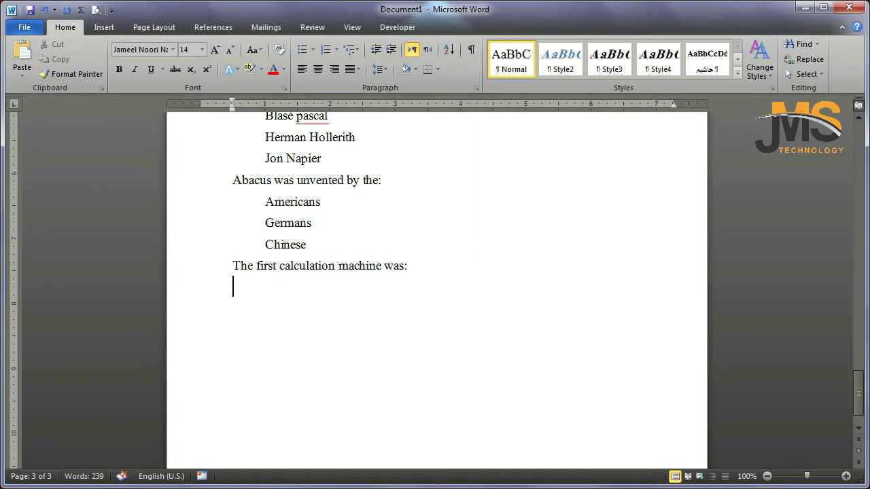
{"action": "key", "text": "Tab"}
{"action": "type", "text": "Abacus"}
{"action": "key", "text": "BackSpace"}
{"action": "type", "text": "s Sew"}
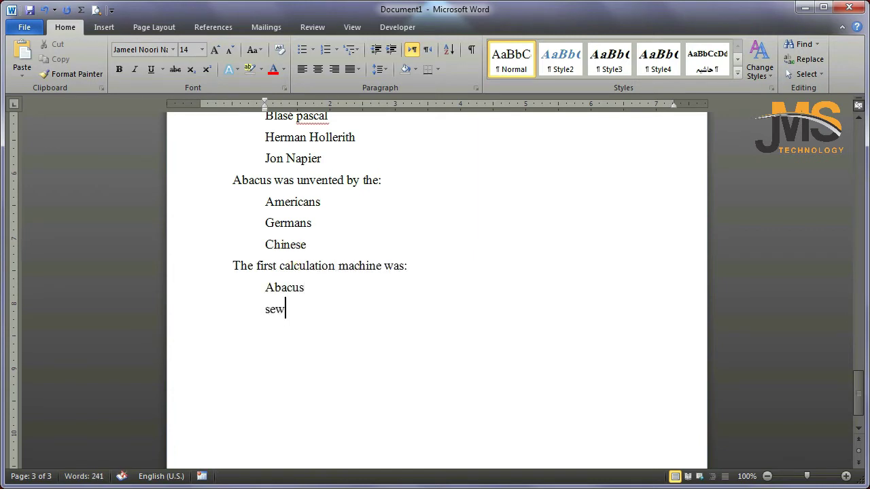
{"action": "type", "text": "ing machine Washing machine"}
{"action": "key", "text": "BackSpace"}
{"action": "key", "text": "BackSpace"}
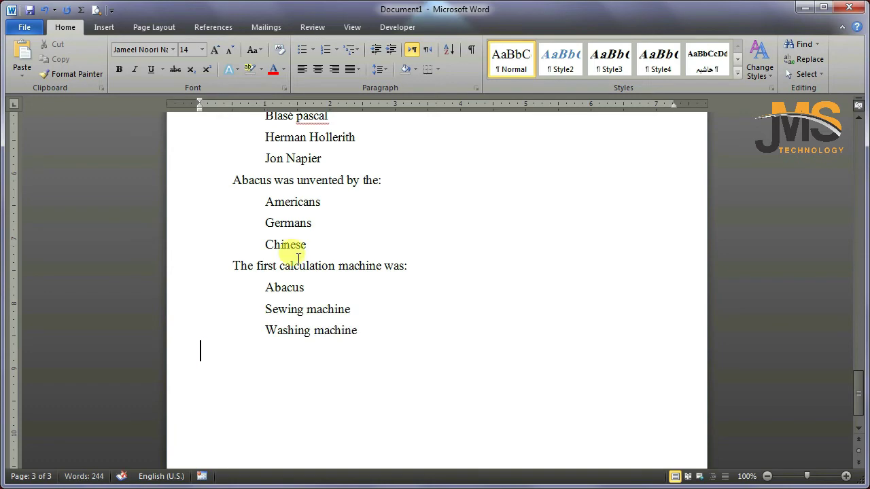
{"action": "key", "text": "Tab"}
{"action": "type", "text": "the chinese "}
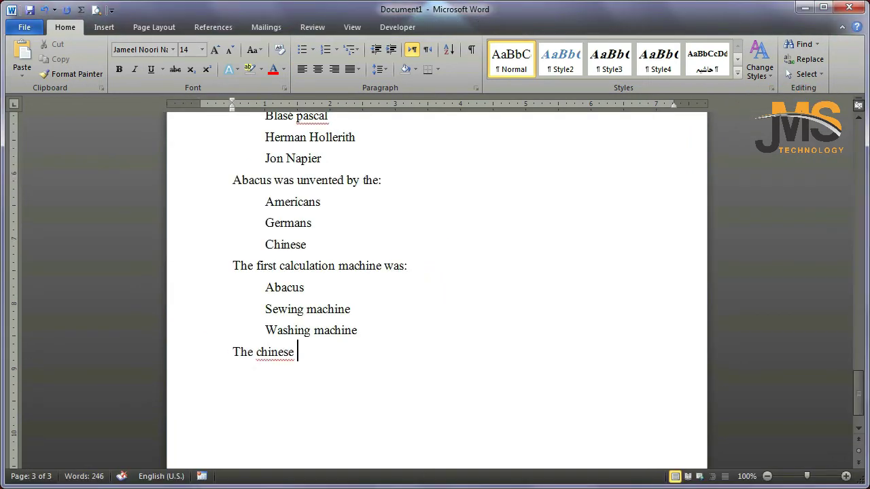
{"action": "type", "text": "invented abacus about:"}
{"action": "key", "text": "Tab"}
{"action": "type", "text": "100"}
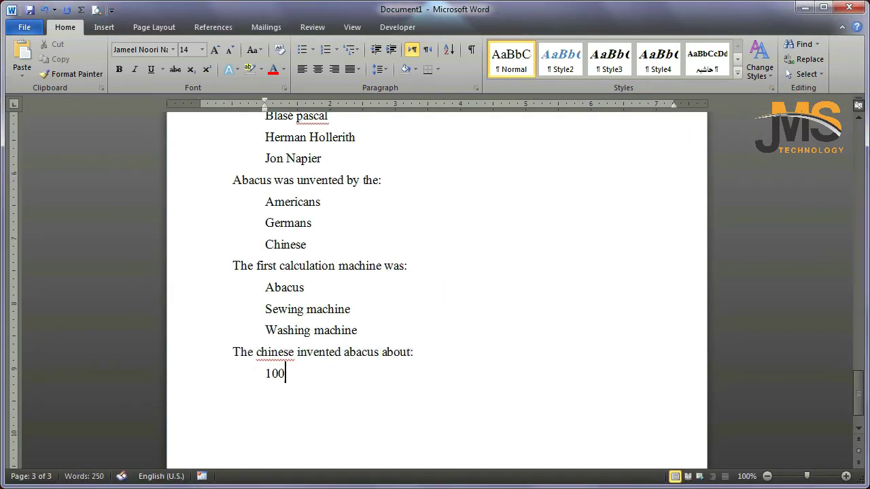
{"action": "type", "text": "0 B.C 2000 B.c 300"}
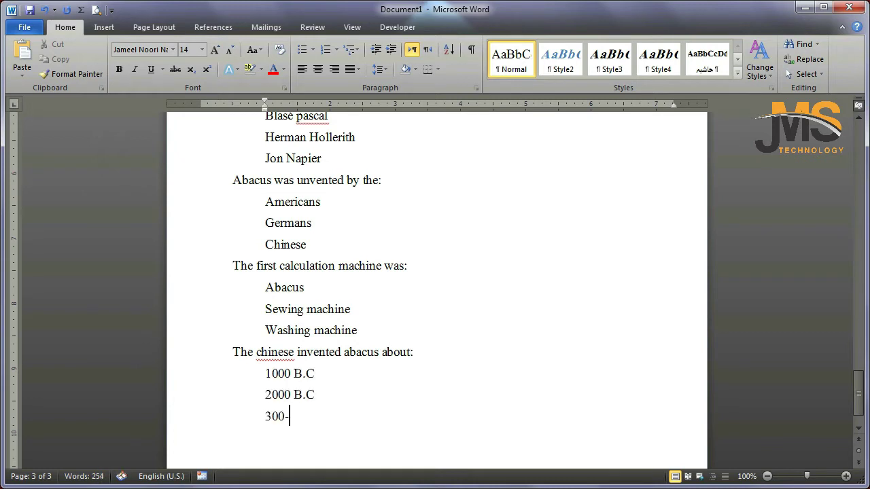
{"action": "type", "text": "0 B.C"}
{"action": "key", "text": "BackSpace"}
{"action": "key", "text": "BackSpace"}
Step: Add the Napier slide rule question (1630, 1632, 1634) and save as 'Paper computer p'
{"action": "key", "text": "Tab"}
{"action": "type", "text": "In wh"}
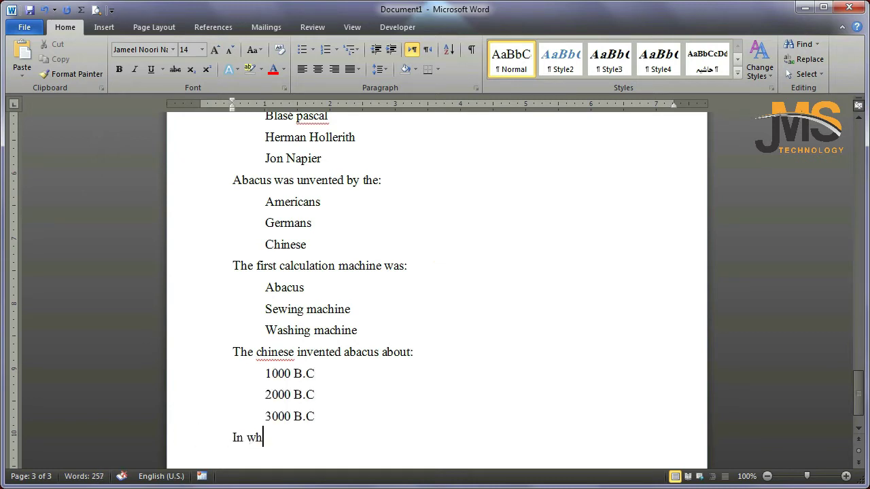
{"action": "type", "text": "ich year did john napier invented the"}
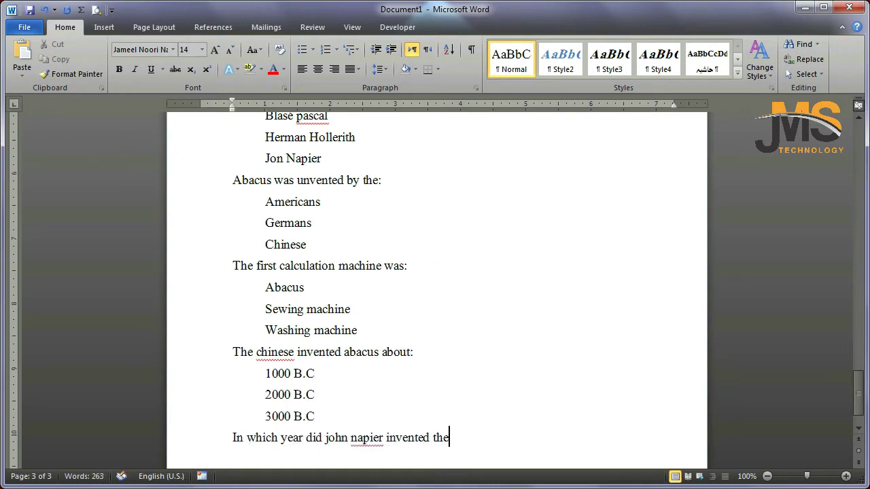
{"action": "type", "text": " slide rule?"}
{"action": "key", "text": "Return"}
{"action": "key", "text": "Tab"}
{"action": "type", "text": "1630 1632 "}
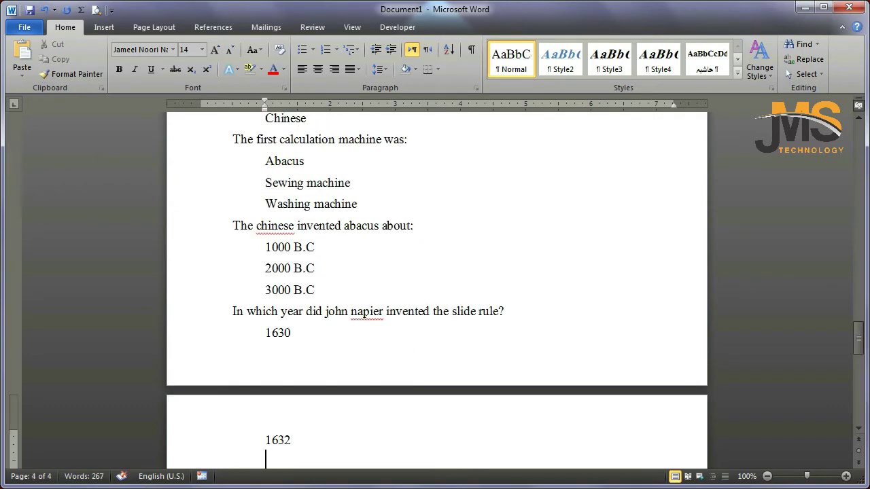
{"action": "type", "text": "1634"}
{"action": "key", "text": "BackSpace"}
{"action": "key", "text": "ctrl+s"}
{"action": "type", "text": "P"}
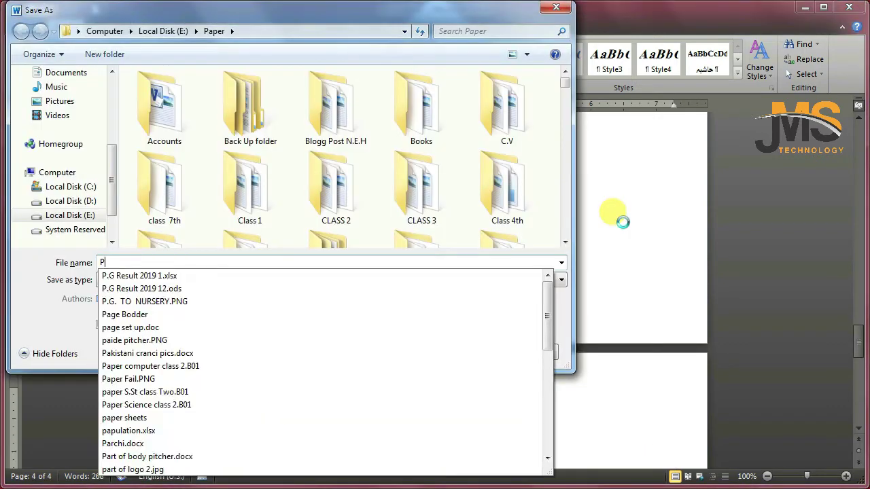
{"action": "type", "text": "aper computer p"}
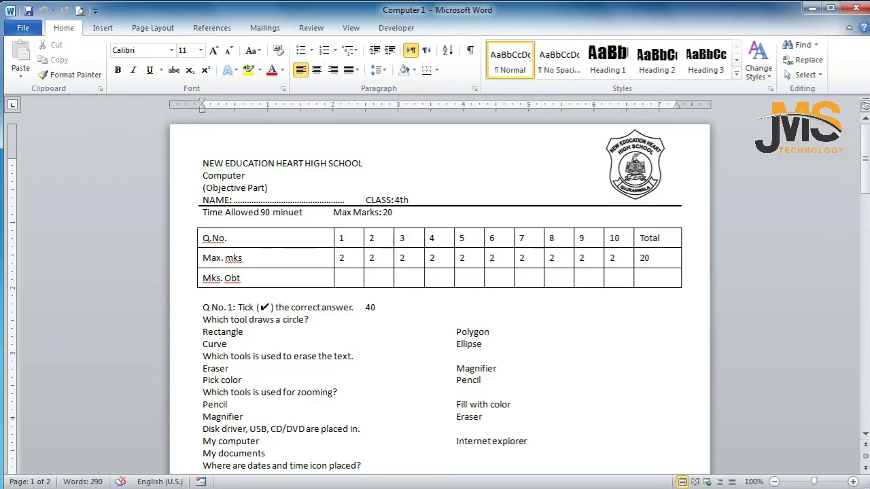
Step: Set the whole NEW EDUCATION HEART HIGH SCHOOL line to 24 pt Impact
{"action": "left_click_drag", "start_coordinate": [203, 163], "coordinate": [275, 163]}
{"action": "key", "text": "ctrl+shift+Right"}
{"action": "key", "text": "ctrl+shift+Right"}
{"action": "key", "text": "ctrl+shift+Right"}
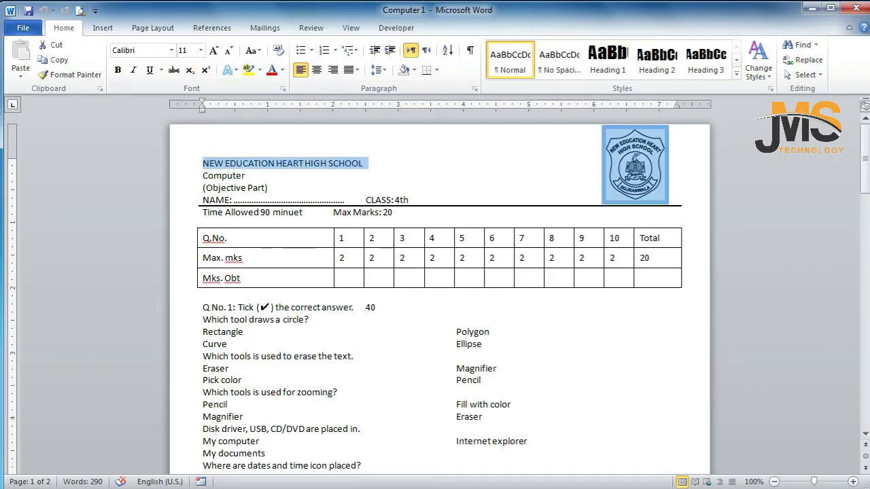
{"action": "left_click", "coordinate": [201, 50]}
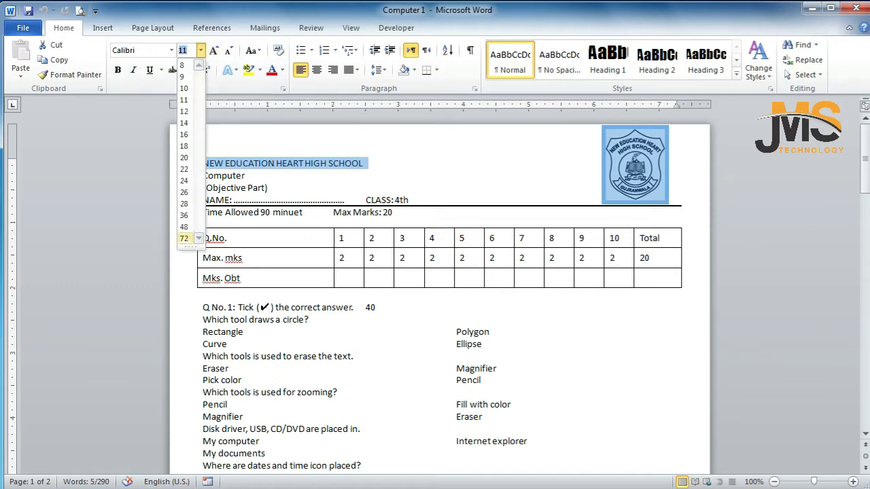
{"action": "left_click", "coordinate": [184, 180]}
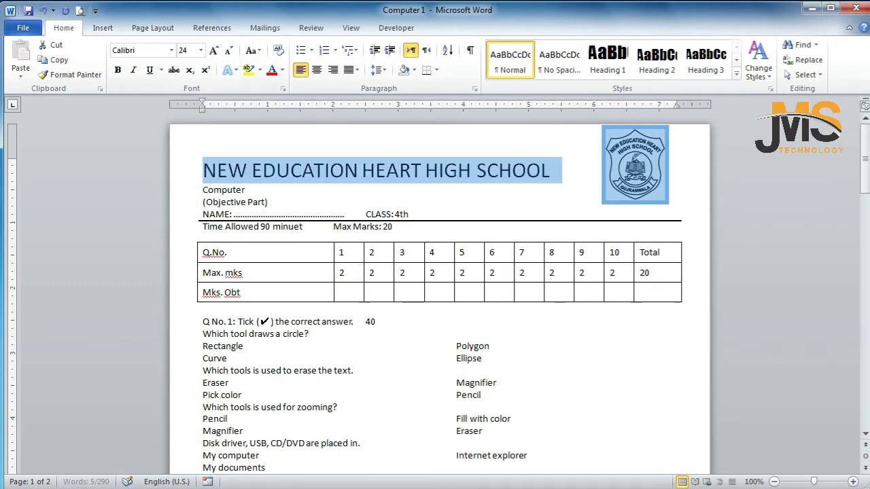
{"action": "left_click", "coordinate": [171, 50]}
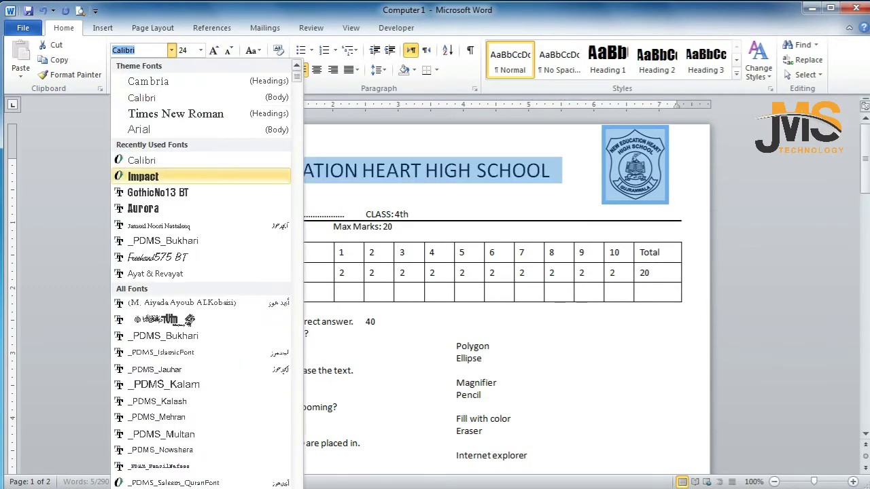
{"action": "left_click", "coordinate": [145, 173]}
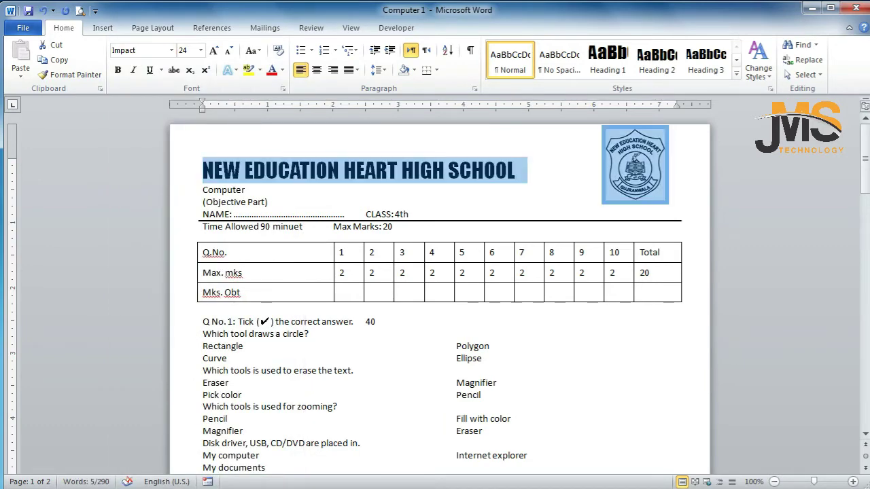
{"action": "double_click", "coordinate": [223, 190]}
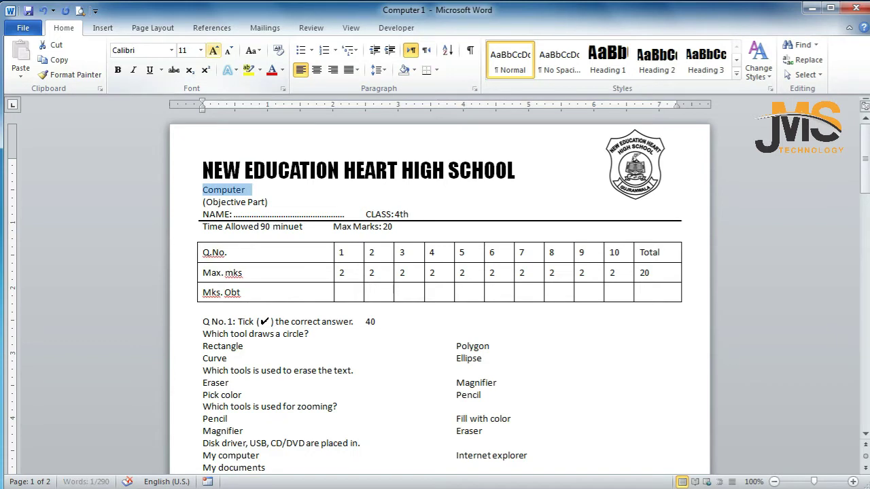
Step: Enlarge the word Computer to 18 pt and set it in Impact
{"action": "key", "text": "ctrl+bracketright"}
{"action": "left_click", "coordinate": [214, 51]}
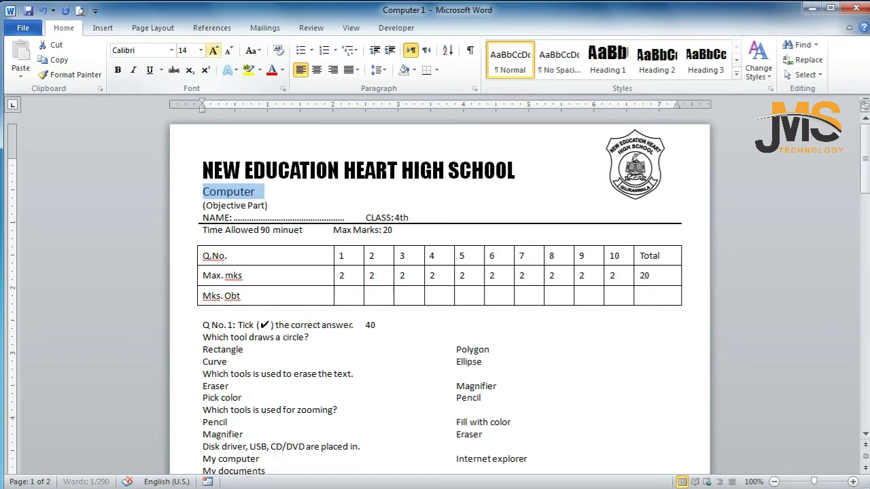
{"action": "left_click", "coordinate": [214, 50]}
{"action": "left_click", "coordinate": [213, 50]}
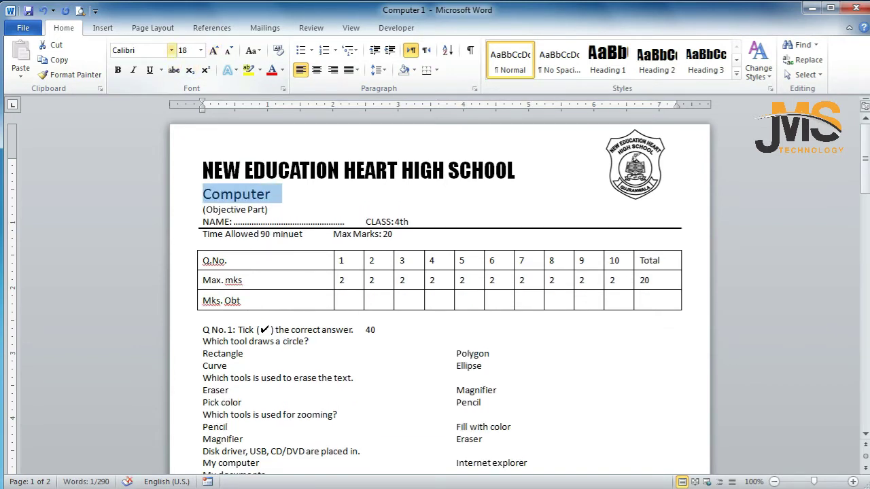
{"action": "left_click", "coordinate": [171, 50]}
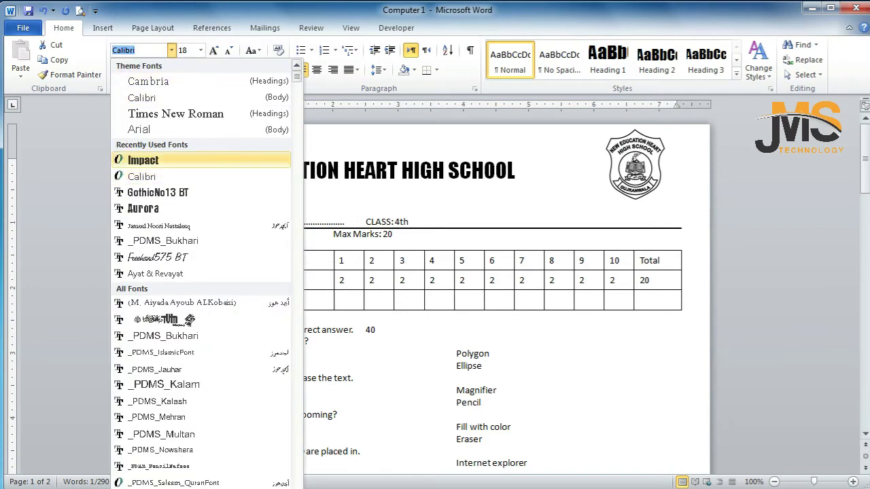
{"action": "left_click", "coordinate": [146, 161]}
{"action": "left_click", "coordinate": [281, 222]}
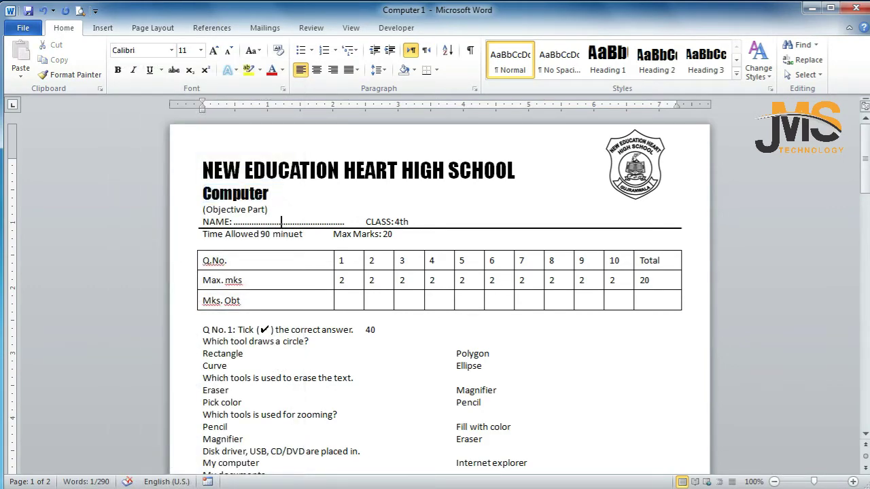
Step: Set the (Objective Part) line to GothicNo13 BT at size 16
{"action": "left_click_drag", "start_coordinate": [409, 221], "coordinate": [206, 209]}
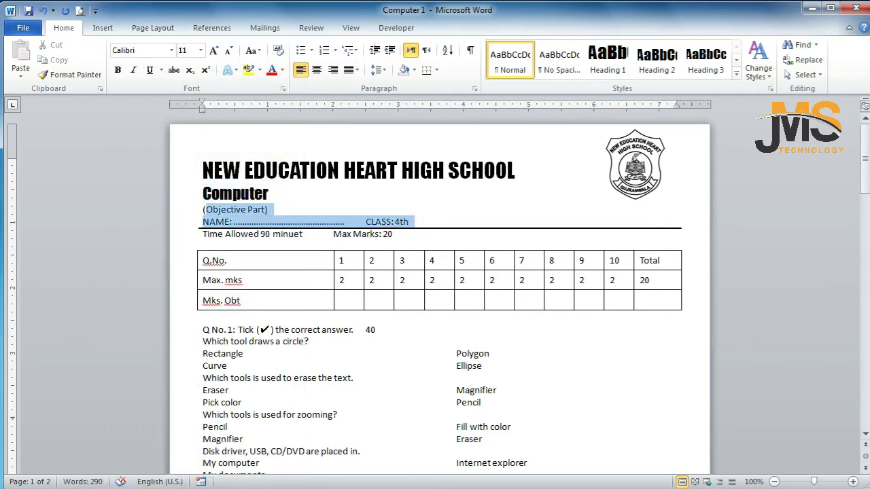
{"action": "left_click_drag", "start_coordinate": [203, 209], "coordinate": [272, 209]}
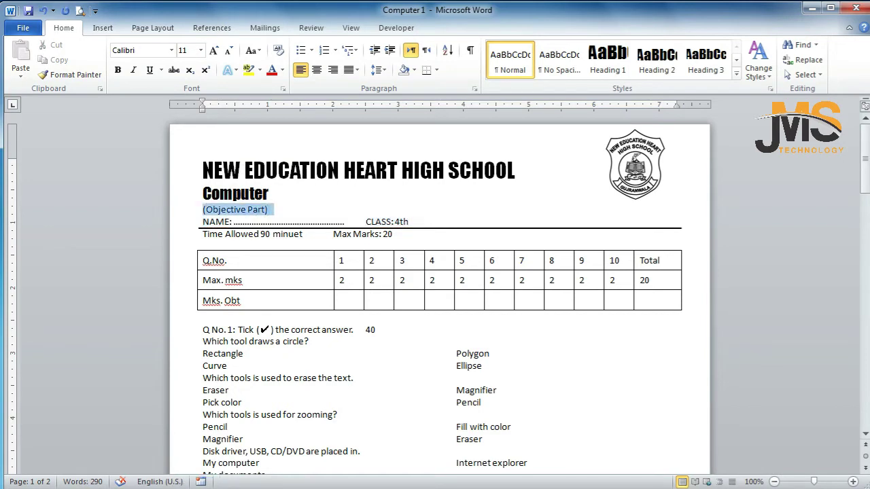
{"action": "left_click", "coordinate": [171, 50]}
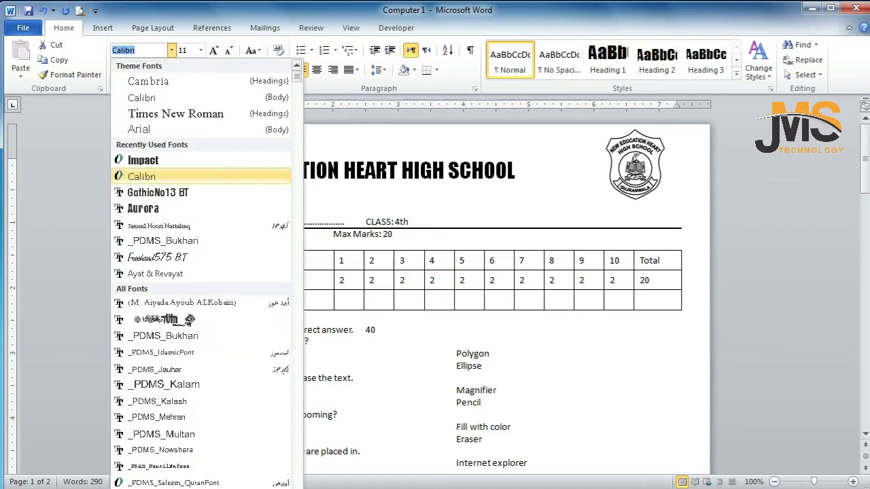
{"action": "left_click", "coordinate": [157, 192]}
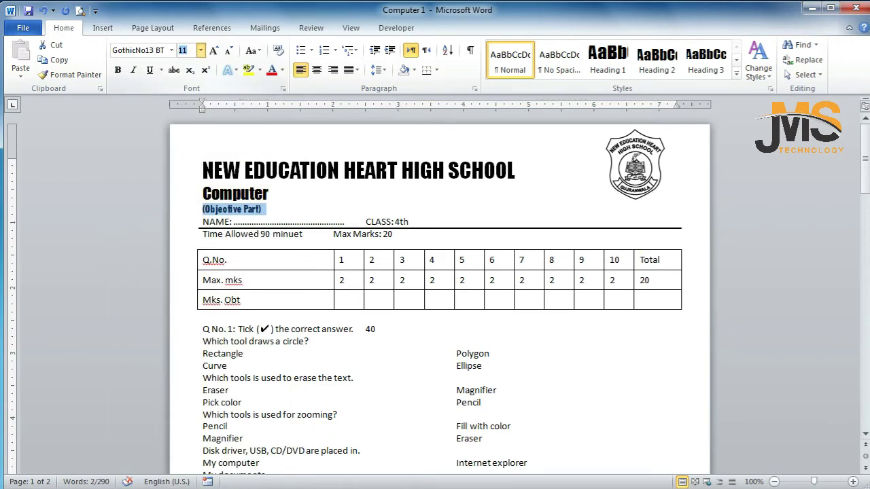
{"action": "left_click", "coordinate": [200, 51]}
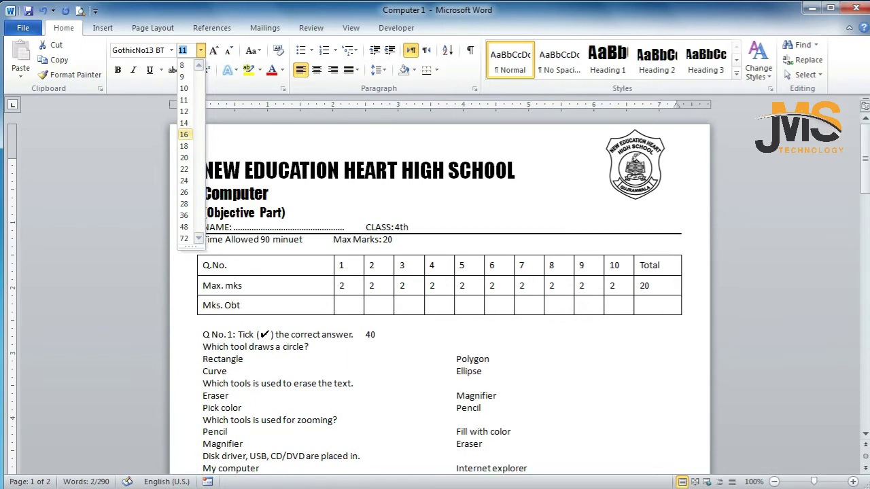
{"action": "left_click", "coordinate": [183, 135]}
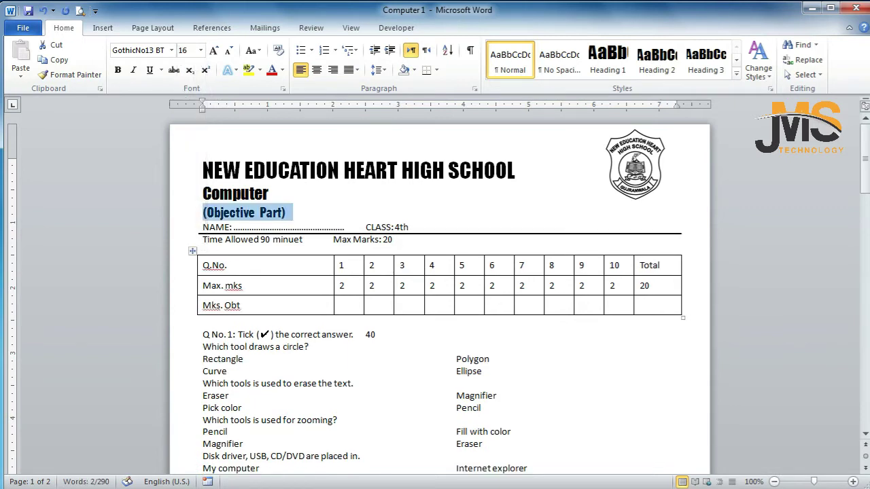
Step: Add a right-margin tab stop for CLASS: 4th and Max Marks: 20, and size the NAME/Time lines 14
{"action": "mouse_move", "coordinate": [410, 227]}
{"action": "left_mouse_down"}
{"action": "mouse_move", "coordinate": [260, 213]}
{"action": "mouse_move", "coordinate": [202, 227]}
{"action": "left_mouse_up"}
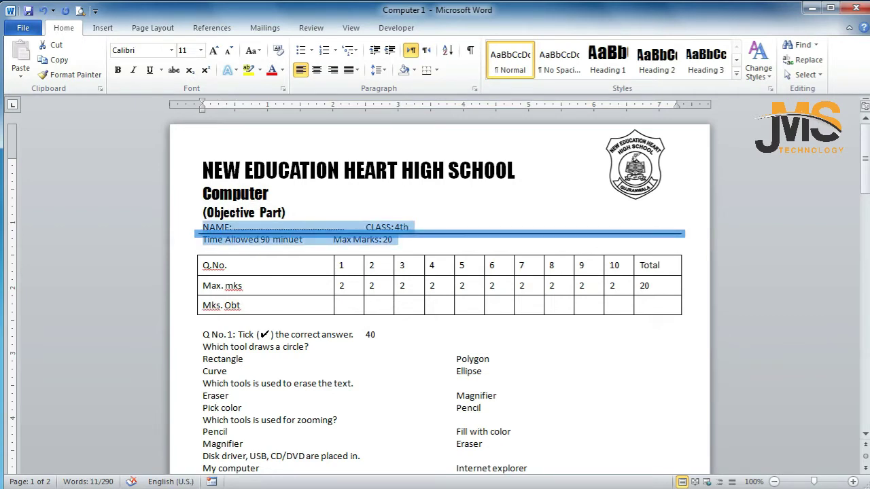
{"action": "left_click", "coordinate": [594, 103]}
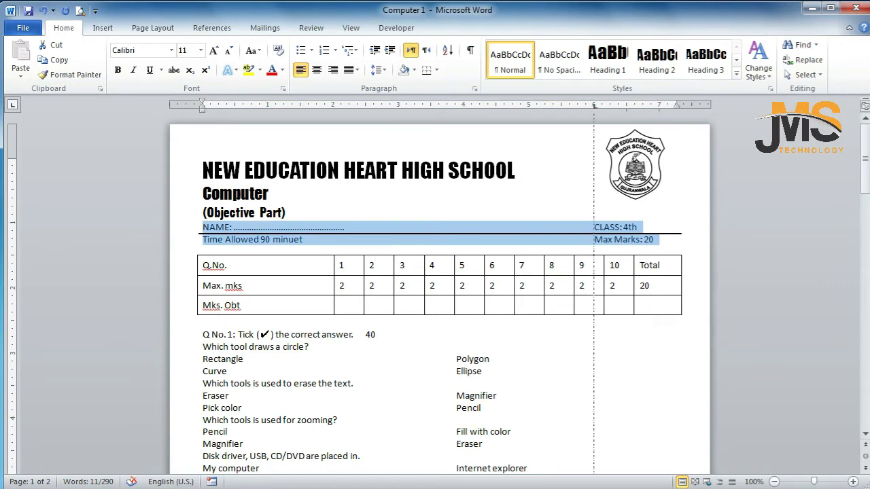
{"action": "left_click_drag", "start_coordinate": [594, 106], "coordinate": [610, 105]}
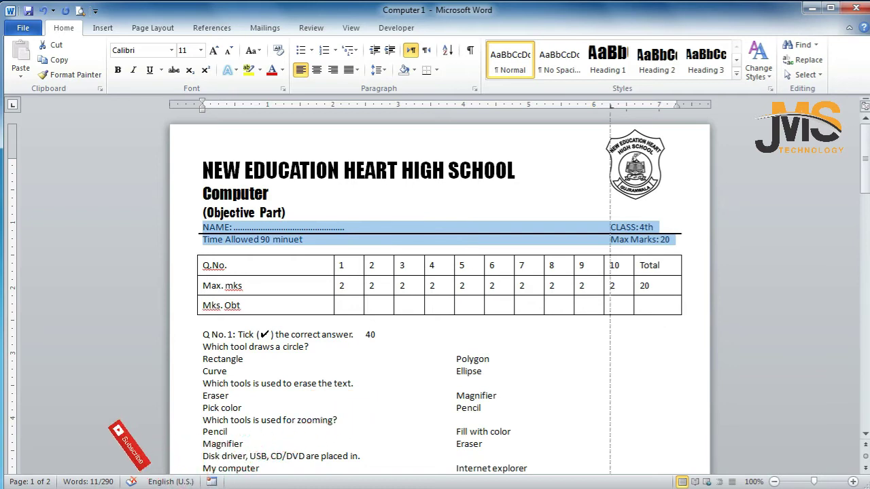
{"action": "mouse_move", "coordinate": [610, 105]}
{"action": "left_mouse_down"}
{"action": "mouse_move", "coordinate": [619, 106]}
{"action": "mouse_move", "coordinate": [594, 106]}
{"action": "left_mouse_up"}
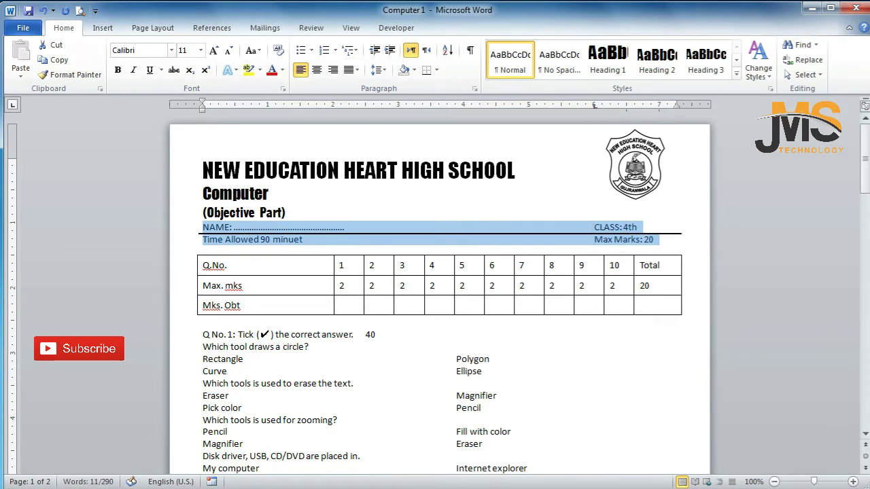
{"action": "left_click", "coordinate": [200, 50]}
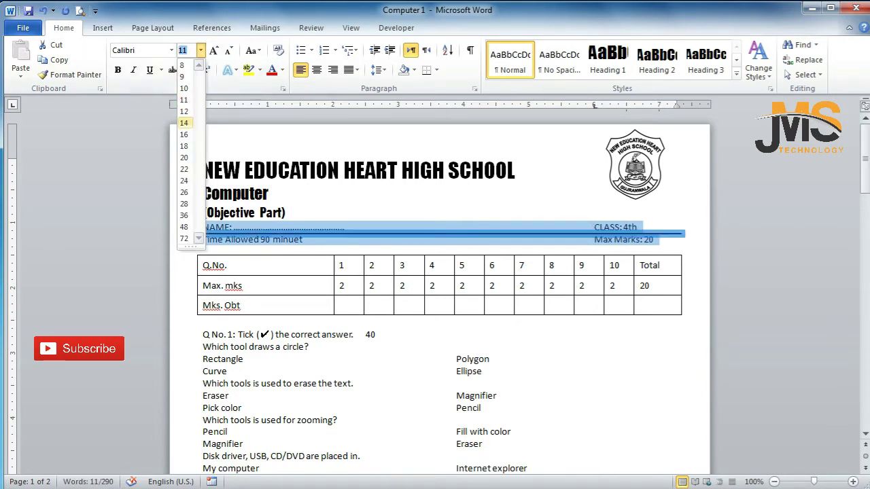
{"action": "left_click", "coordinate": [184, 123]}
{"action": "left_click", "coordinate": [204, 329]}
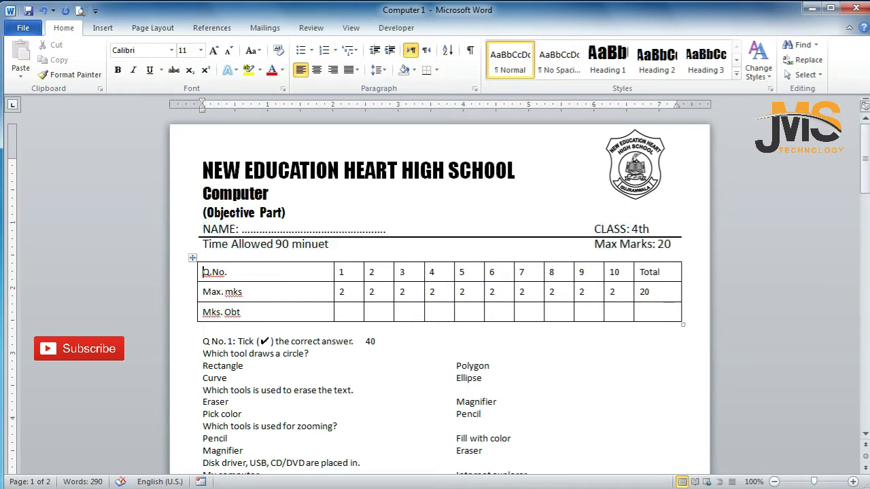
Step: Make all marks table text 14 pt bold
{"action": "left_click_drag", "start_coordinate": [204, 272], "coordinate": [653, 312]}
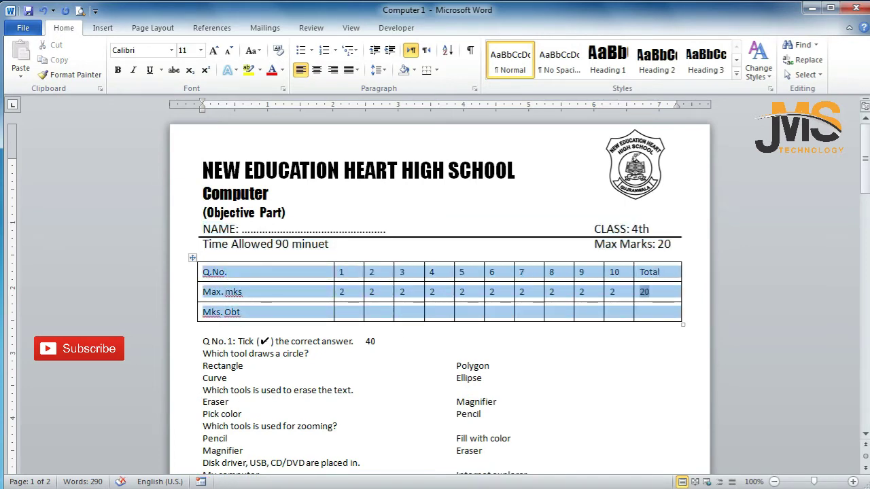
{"action": "left_click", "coordinate": [201, 50]}
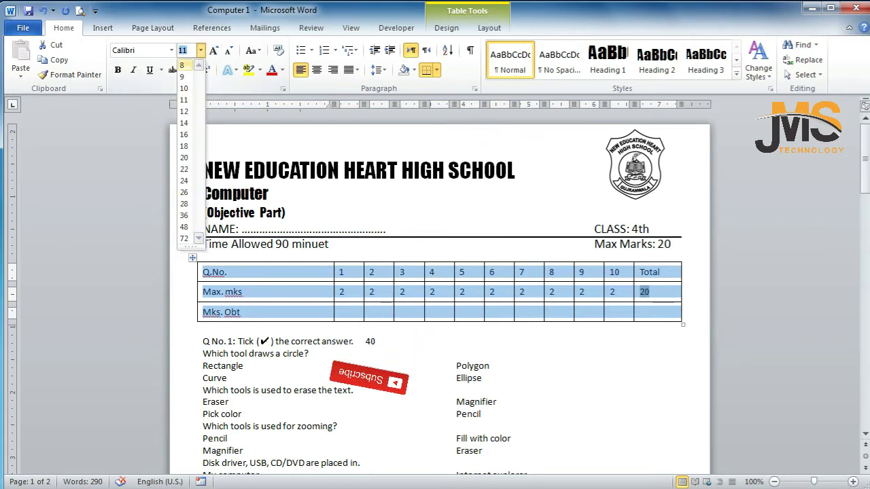
{"action": "left_click", "coordinate": [183, 123]}
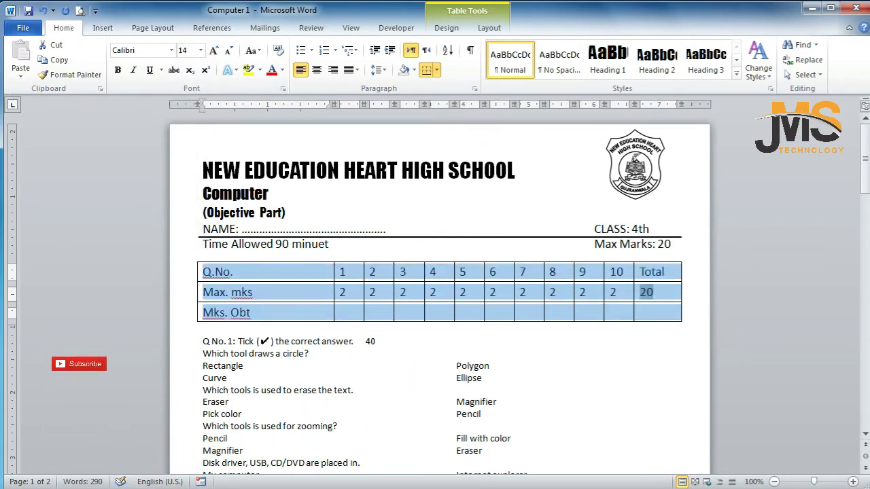
{"action": "left_click", "coordinate": [118, 70]}
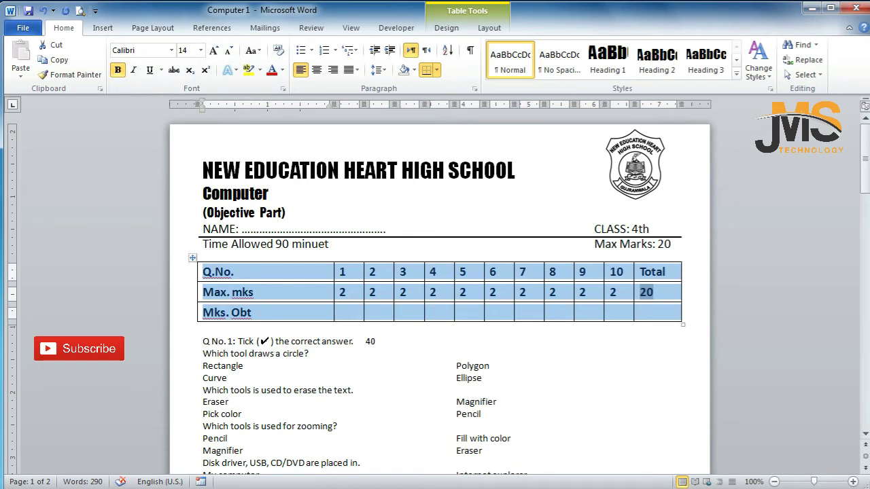
Step: Indent the four options under the circle question
{"action": "left_click_drag", "start_coordinate": [332, 244], "coordinate": [201, 229]}
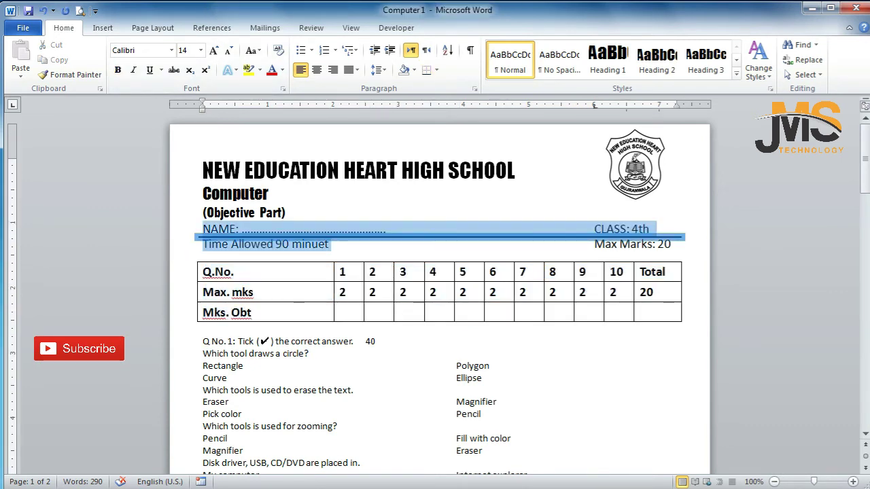
{"action": "mouse_move", "coordinate": [671, 244]}
{"action": "left_mouse_down"}
{"action": "mouse_move", "coordinate": [292, 244]}
{"action": "mouse_move", "coordinate": [202, 229]}
{"action": "left_mouse_up"}
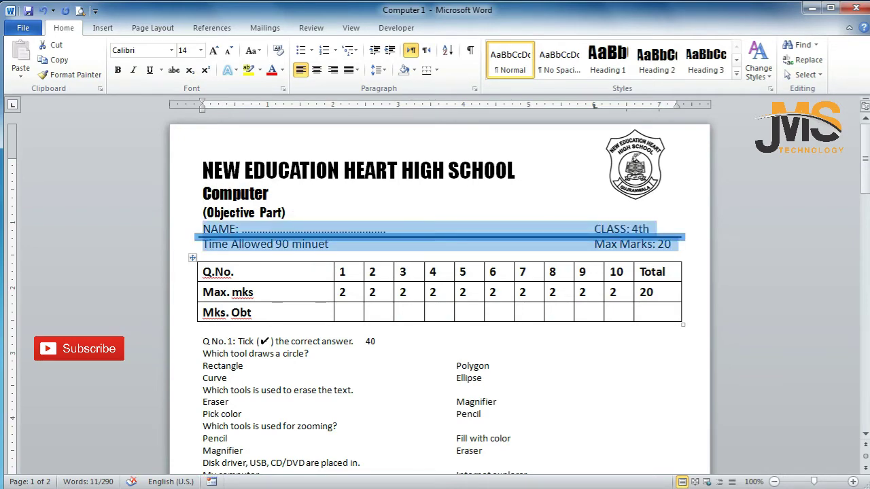
{"action": "key", "text": "Tab"}
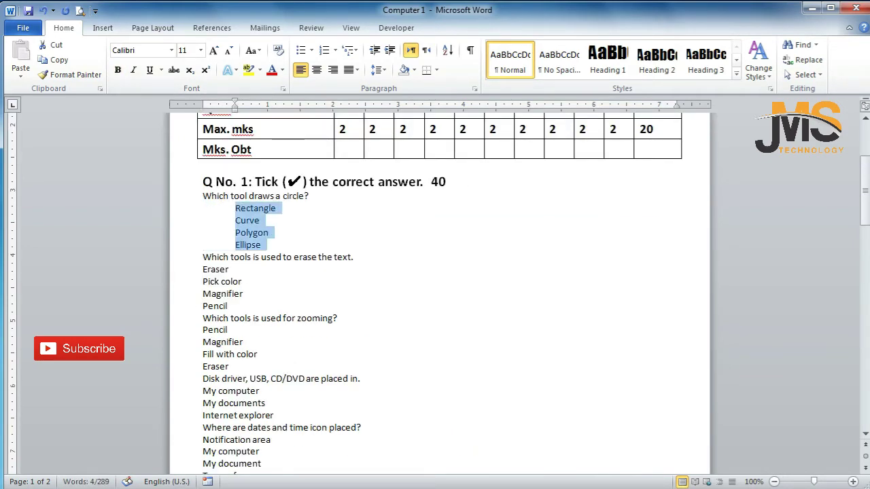
Step: Indent the Eraser to Pencil answer options one level
{"action": "scroll", "coordinate": [439, 292], "scroll_direction": "down", "scroll_amount": 5}
{"action": "scroll", "coordinate": [438, 292], "scroll_direction": "up", "scroll_amount": 3}
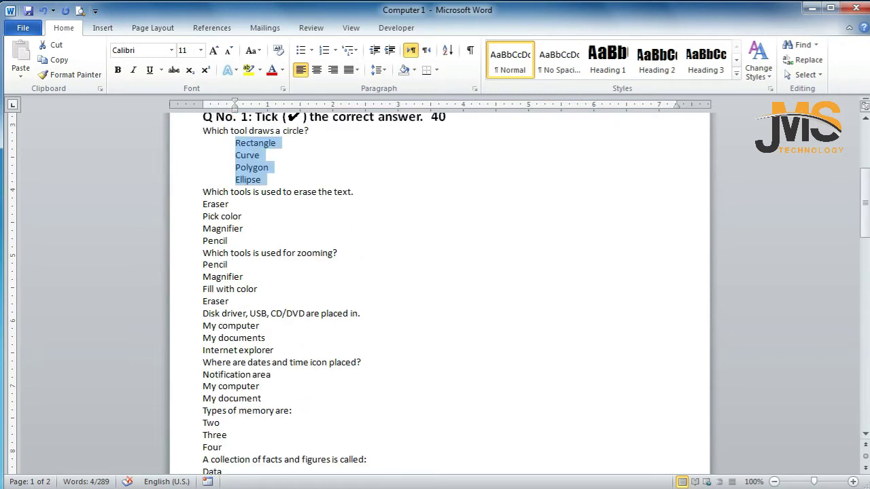
{"action": "scroll", "coordinate": [439, 292], "scroll_direction": "up", "scroll_amount": 2}
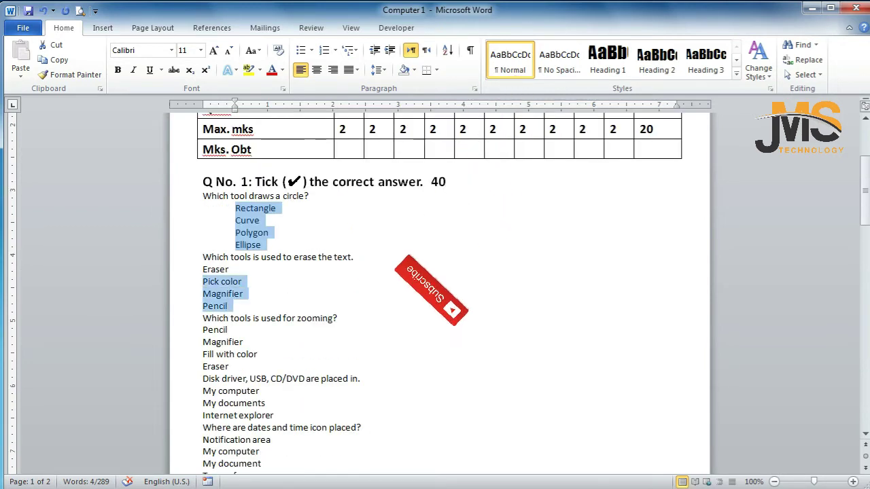
{"action": "left_click_drag", "start_coordinate": [219, 306], "coordinate": [202, 269]}
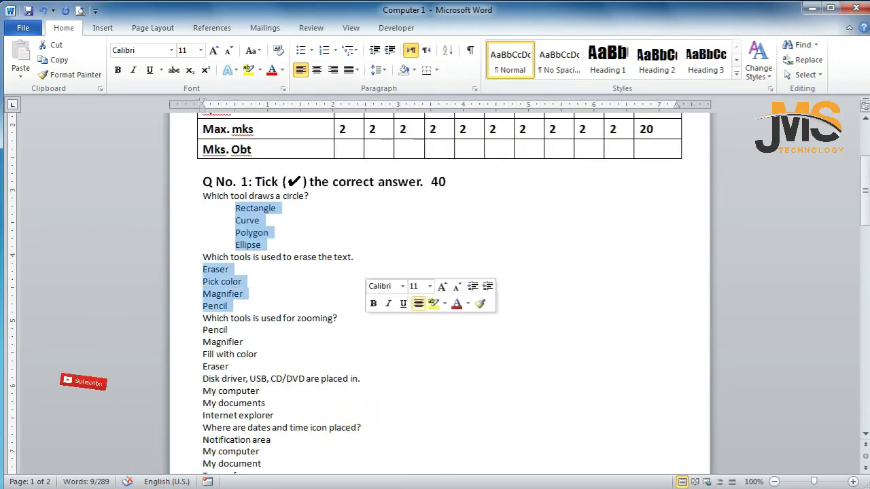
{"action": "key", "text": "Tab"}
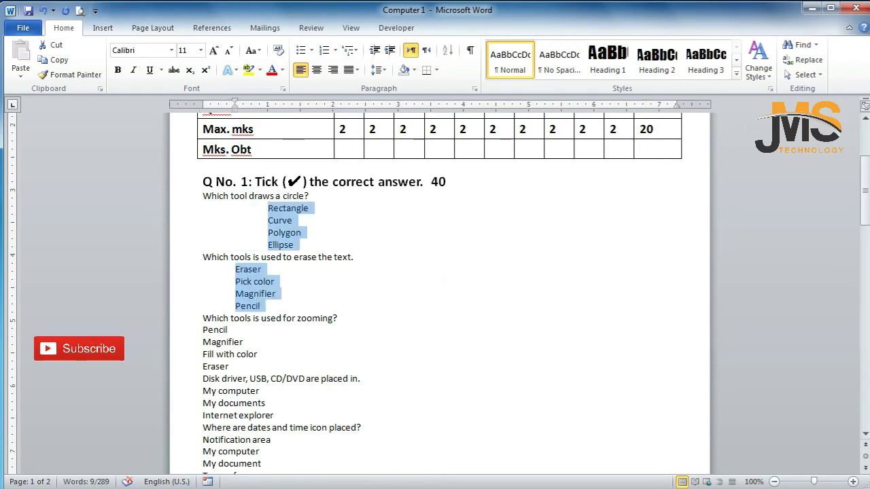
{"action": "key", "text": "shift+Tab"}
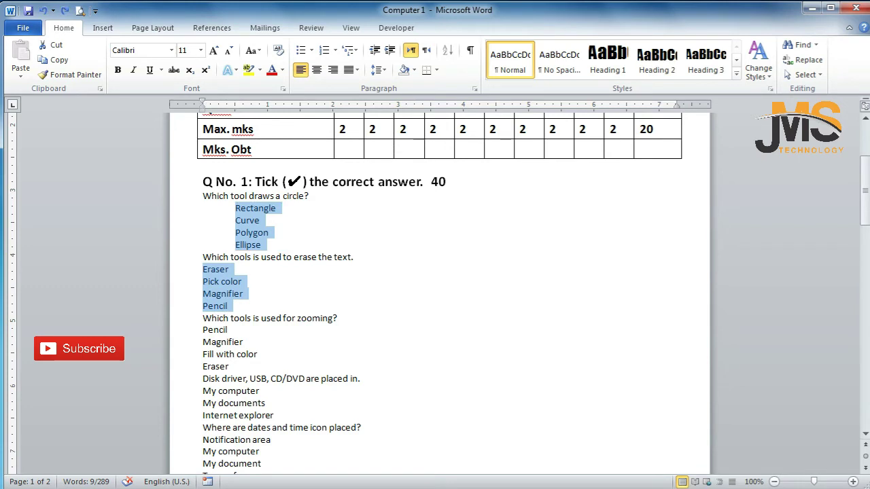
{"action": "left_click_drag", "start_coordinate": [227, 306], "coordinate": [202, 269]}
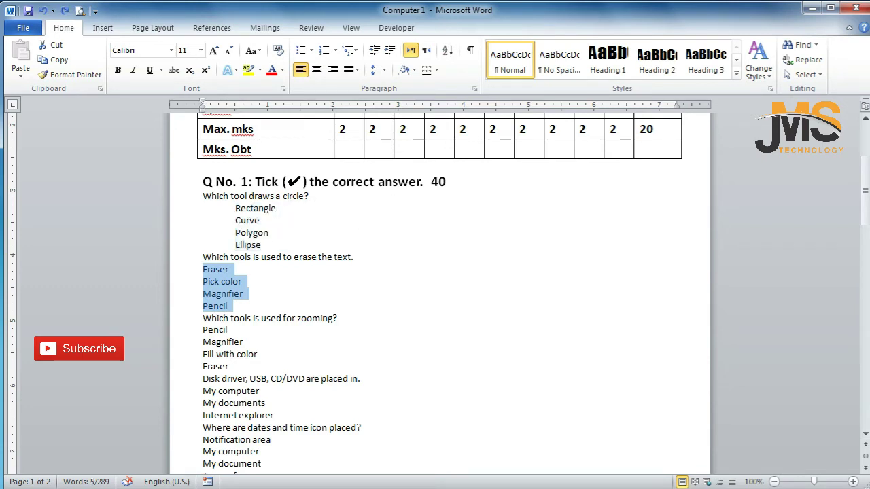
{"action": "key", "text": "Tab"}
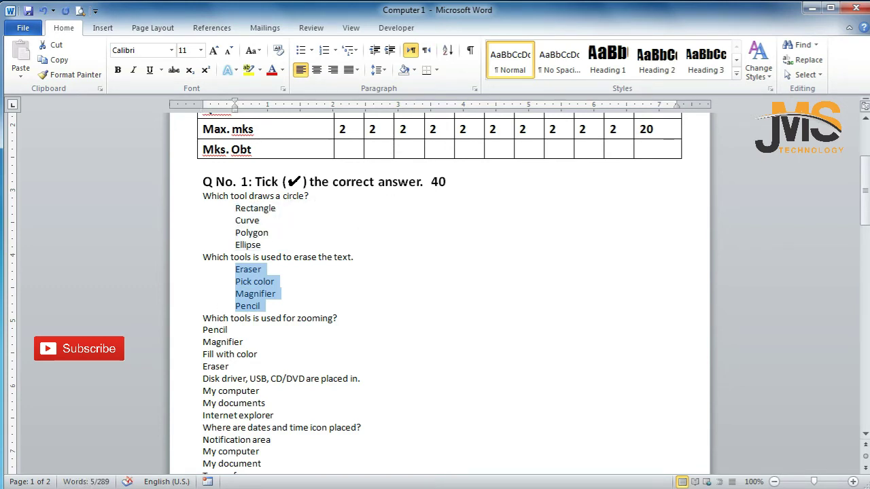
Step: Multi-select answer options from the zooming question through the bit-value options
{"action": "scroll", "coordinate": [439, 292], "scroll_direction": "down", "scroll_amount": 5}
{"action": "scroll", "coordinate": [439, 292], "scroll_direction": "up", "scroll_amount": 3}
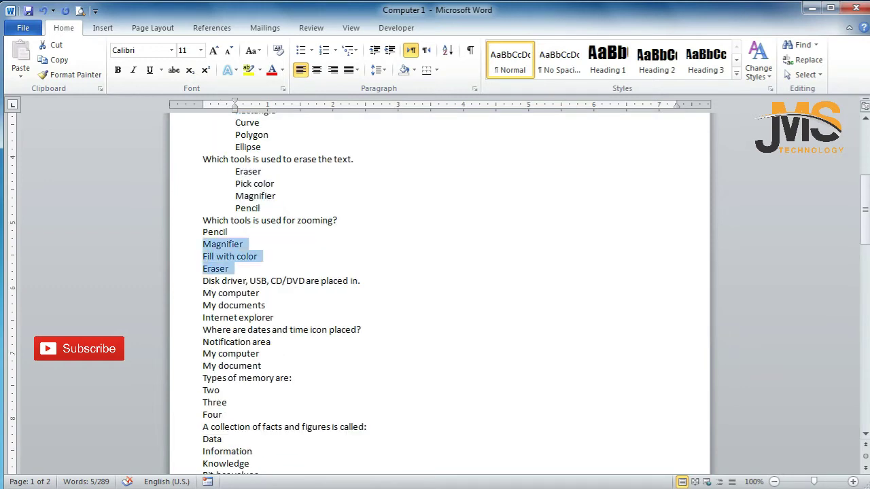
{"action": "mouse_move", "coordinate": [231, 268]}
{"action": "left_mouse_down"}
{"action": "mouse_move", "coordinate": [203, 244]}
{"action": "mouse_move", "coordinate": [202, 232]}
{"action": "left_mouse_up"}
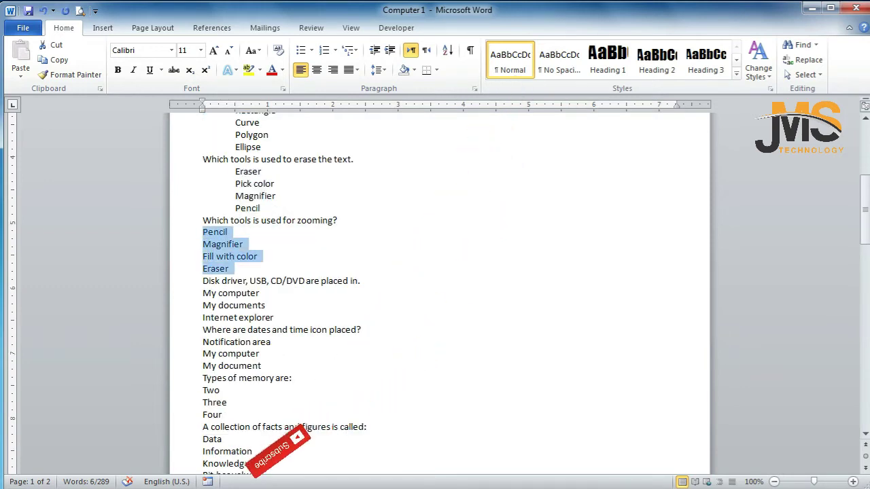
{"action": "left_click_drag", "start_coordinate": [274, 318], "coordinate": [202, 293]}
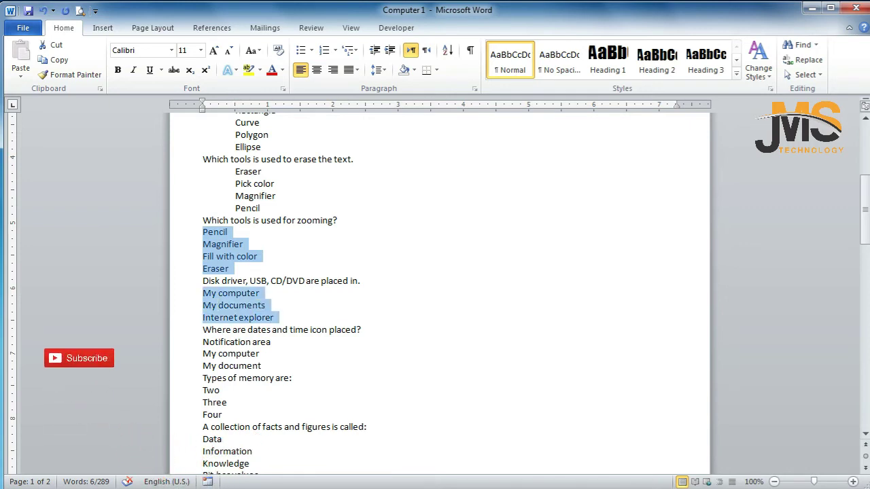
{"action": "scroll", "coordinate": [440, 292], "scroll_direction": "down", "scroll_amount": 4}
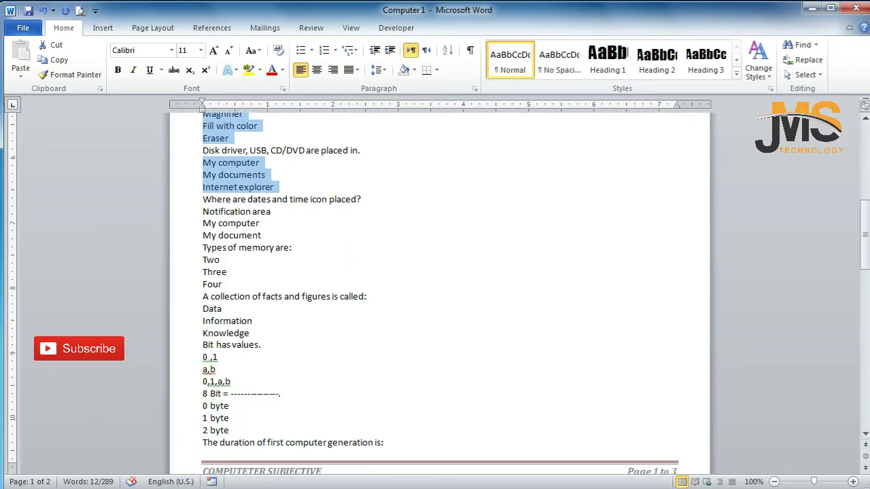
{"action": "left_click_drag", "start_coordinate": [262, 236], "coordinate": [203, 212]}
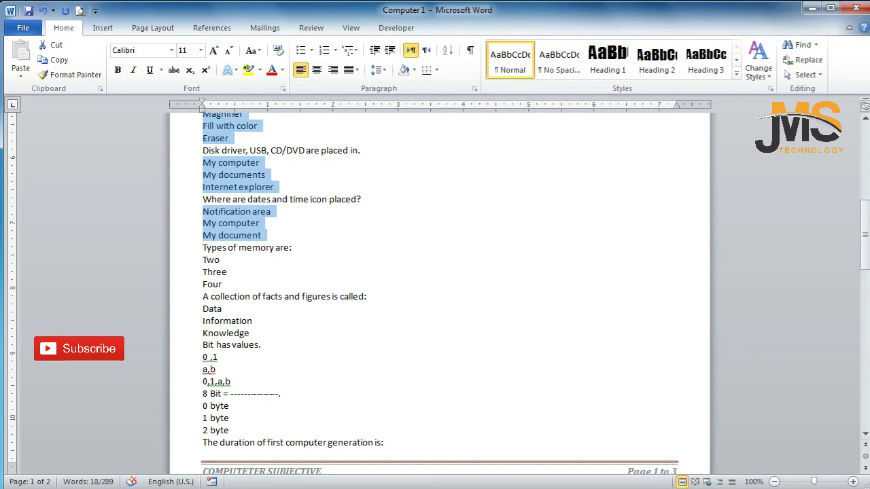
{"action": "left_click_drag", "start_coordinate": [229, 284], "coordinate": [202, 260]}
{"action": "scroll", "coordinate": [439, 292], "scroll_direction": "down", "scroll_amount": 4}
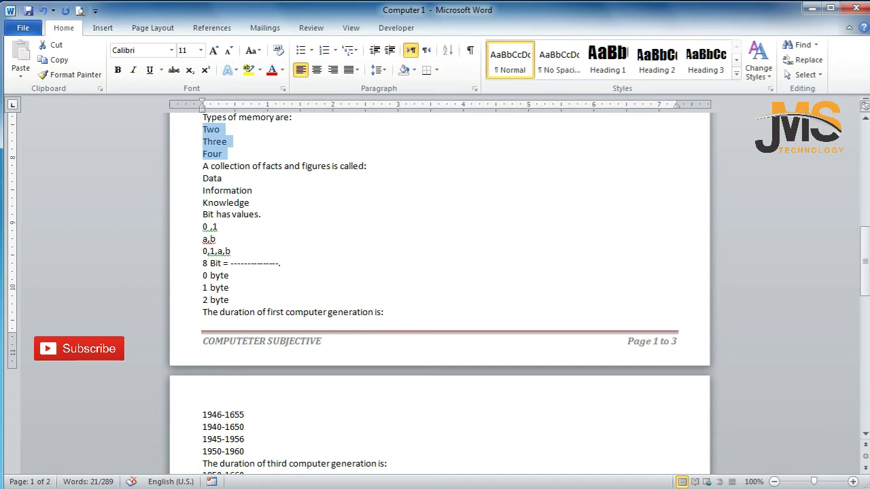
{"action": "mouse_move", "coordinate": [251, 203]}
{"action": "left_mouse_down"}
{"action": "mouse_move", "coordinate": [203, 191]}
{"action": "mouse_move", "coordinate": [202, 178]}
{"action": "left_mouse_up"}
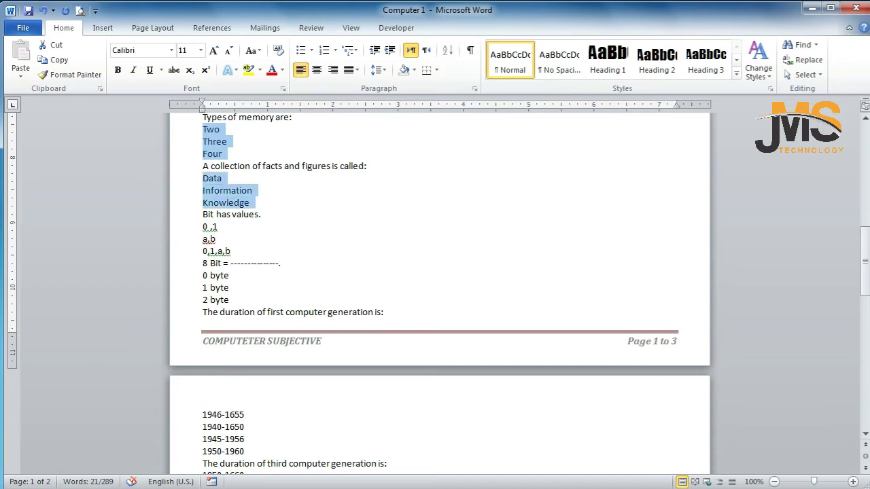
{"action": "left_click_drag", "start_coordinate": [231, 251], "coordinate": [203, 251]}
{"action": "mouse_move", "coordinate": [216, 239]}
{"action": "left_mouse_down"}
{"action": "mouse_move", "coordinate": [202, 238]}
{"action": "mouse_move", "coordinate": [203, 226]}
{"action": "left_mouse_up"}
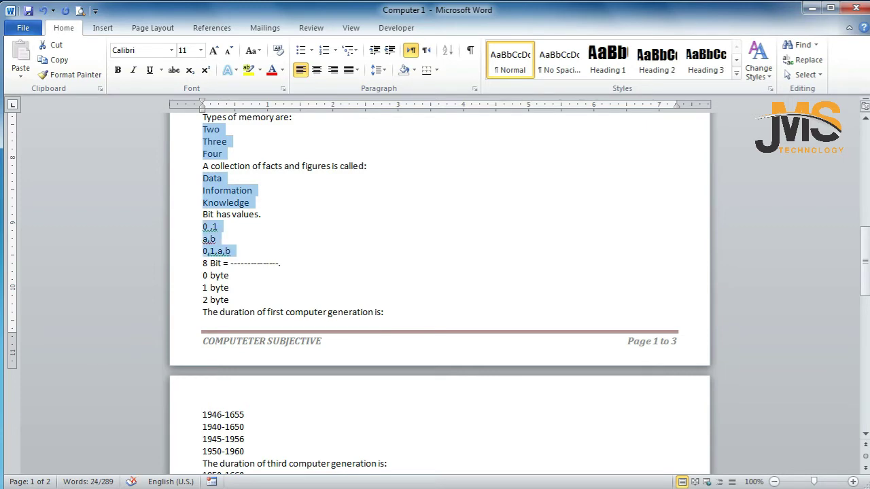
{"action": "left_click_drag", "start_coordinate": [229, 300], "coordinate": [202, 300]}
{"action": "mouse_move", "coordinate": [229, 288]}
{"action": "left_mouse_down"}
{"action": "mouse_move", "coordinate": [202, 287]}
{"action": "mouse_move", "coordinate": [203, 276]}
{"action": "left_mouse_up"}
{"action": "scroll", "coordinate": [438, 272], "scroll_direction": "down", "scroll_amount": 1}
{"action": "scroll", "coordinate": [439, 292], "scroll_direction": "down", "scroll_amount": 5}
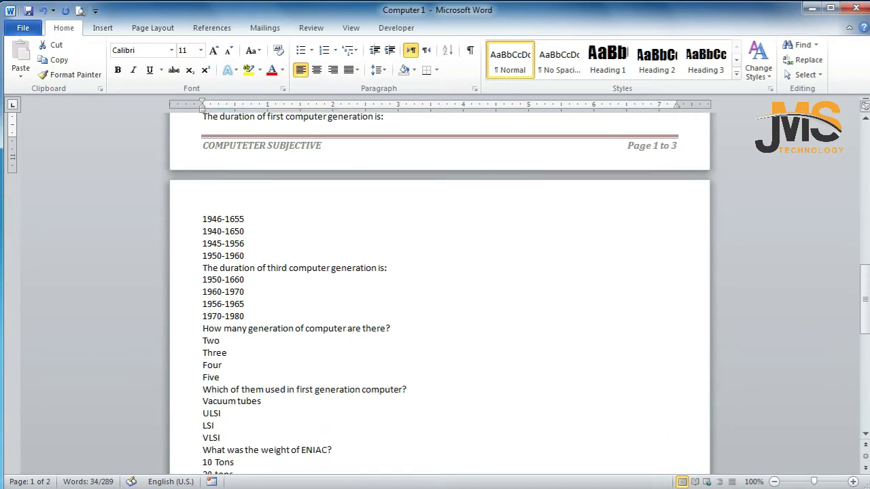
{"action": "scroll", "coordinate": [439, 292], "scroll_direction": "up", "scroll_amount": 2}
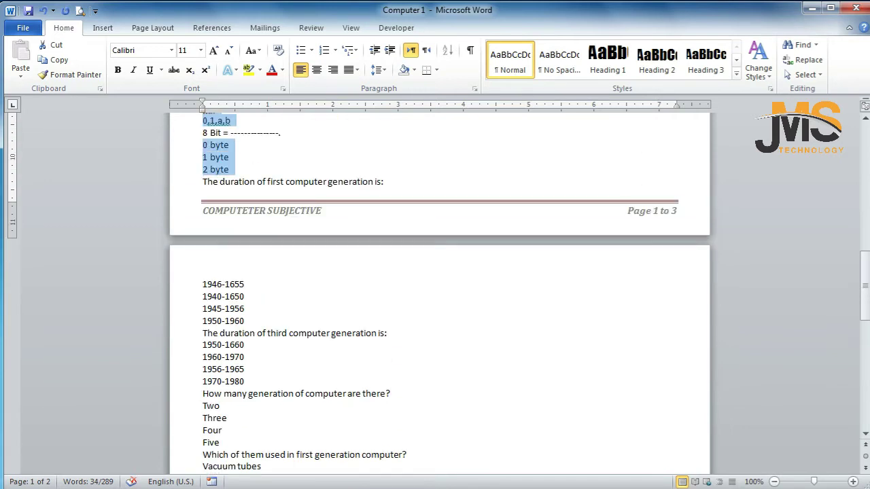
{"action": "mouse_move", "coordinate": [245, 321]}
{"action": "left_mouse_down"}
{"action": "mouse_move", "coordinate": [203, 284]}
{"action": "mouse_move", "coordinate": [203, 210]}
{"action": "left_mouse_up"}
Step: Add the remaining option groups through the B.C dates and indent all to lettered a–d level
{"action": "scroll", "coordinate": [203, 284], "scroll_direction": "down", "scroll_amount": 3}
{"action": "scroll", "coordinate": [439, 292], "scroll_direction": "down", "scroll_amount": 3}
{"action": "mouse_move", "coordinate": [221, 308]}
{"action": "left_mouse_down"}
{"action": "mouse_move", "coordinate": [202, 295]}
{"action": "mouse_move", "coordinate": [202, 270]}
{"action": "left_mouse_up"}
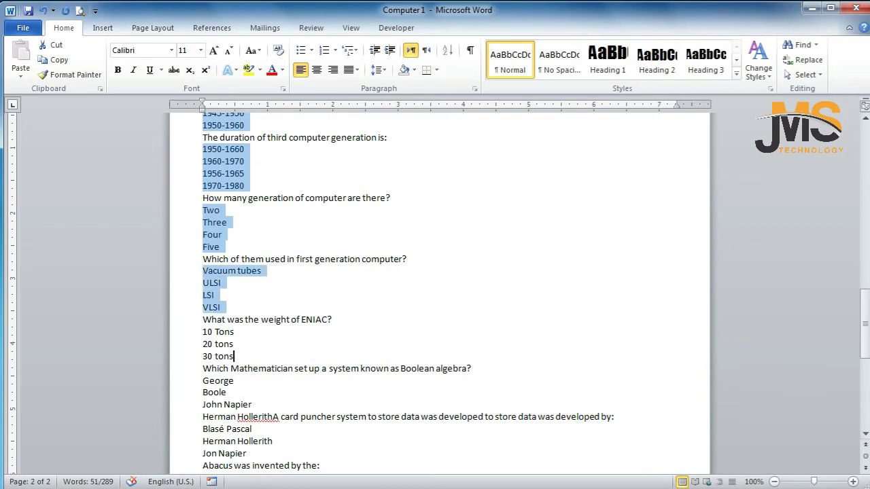
{"action": "left_click_drag", "start_coordinate": [235, 356], "coordinate": [202, 332]}
{"action": "scroll", "coordinate": [439, 292], "scroll_direction": "down", "scroll_amount": 1}
{"action": "scroll", "coordinate": [439, 292], "scroll_direction": "down", "scroll_amount": 4}
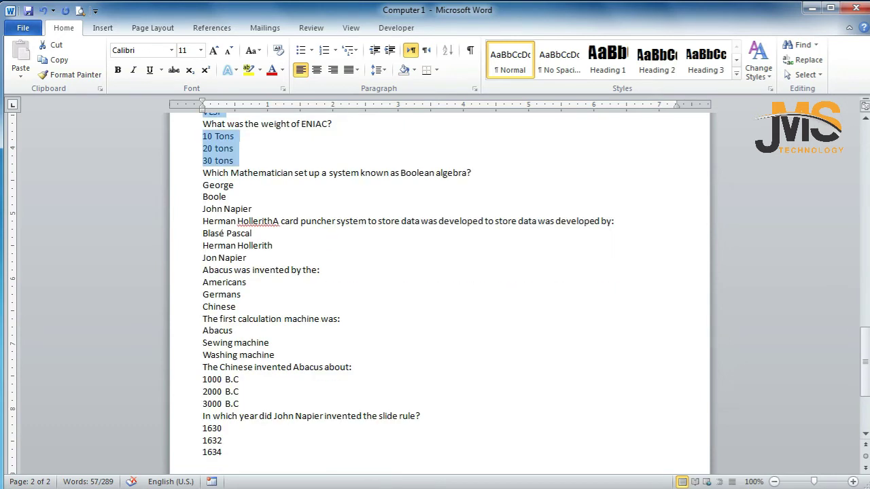
{"action": "mouse_move", "coordinate": [258, 208]}
{"action": "left_mouse_down"}
{"action": "mouse_move", "coordinate": [202, 209]}
{"action": "mouse_move", "coordinate": [202, 185]}
{"action": "left_mouse_up"}
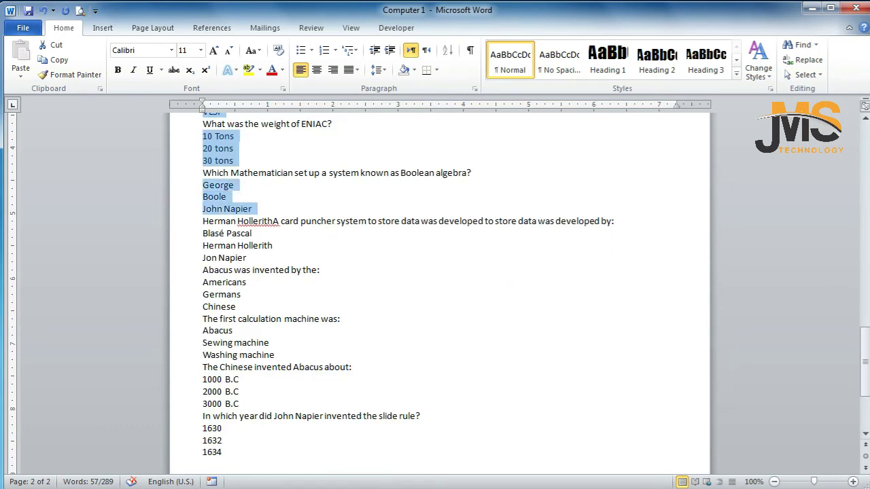
{"action": "mouse_move", "coordinate": [253, 257]}
{"action": "left_mouse_down"}
{"action": "mouse_move", "coordinate": [203, 257]}
{"action": "mouse_move", "coordinate": [203, 233]}
{"action": "left_mouse_up"}
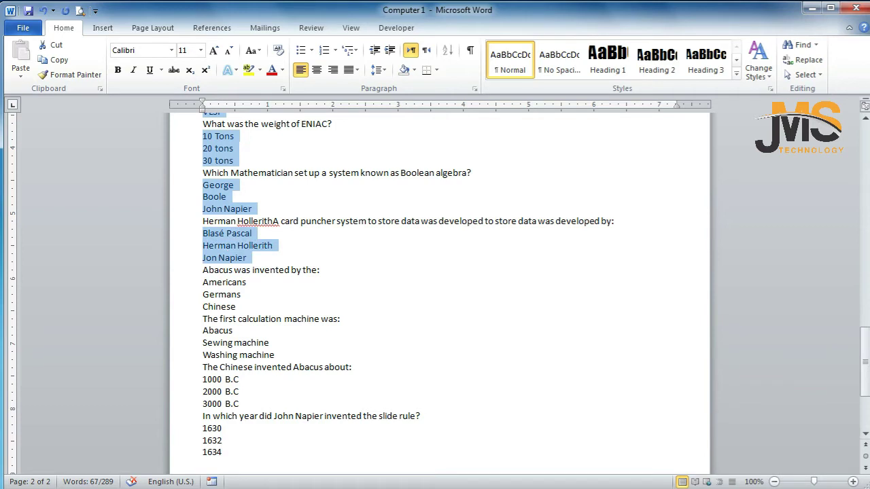
{"action": "mouse_move", "coordinate": [238, 306]}
{"action": "left_mouse_down"}
{"action": "mouse_move", "coordinate": [220, 306]}
{"action": "mouse_move", "coordinate": [203, 282]}
{"action": "left_mouse_up"}
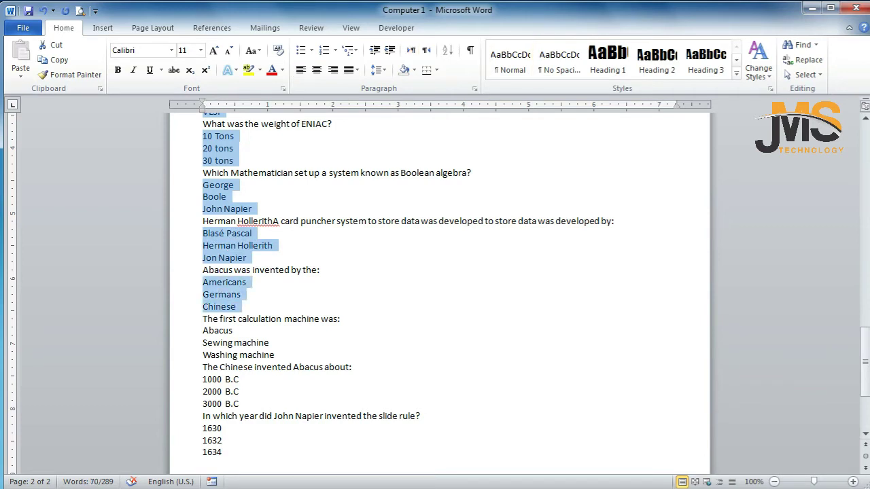
{"action": "mouse_move", "coordinate": [275, 355]}
{"action": "left_mouse_down"}
{"action": "mouse_move", "coordinate": [203, 342]}
{"action": "mouse_move", "coordinate": [202, 330]}
{"action": "left_mouse_up"}
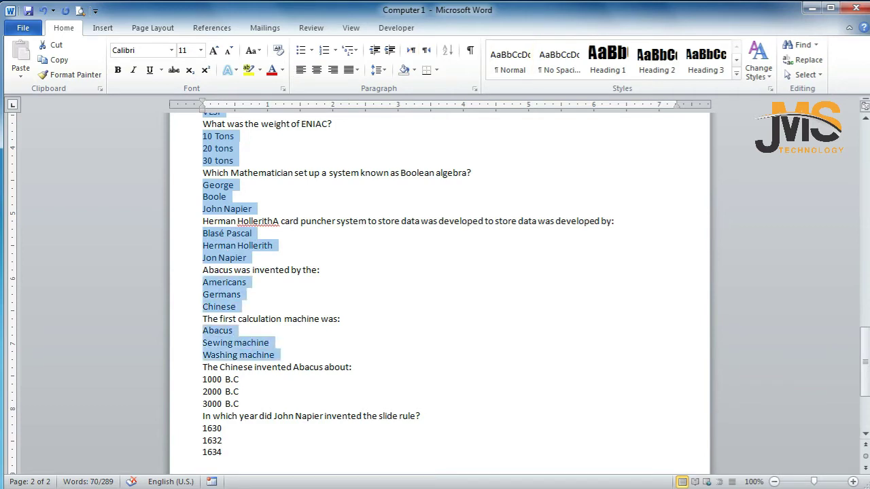
{"action": "mouse_move", "coordinate": [239, 404]}
{"action": "left_mouse_down"}
{"action": "mouse_move", "coordinate": [202, 391]}
{"action": "mouse_move", "coordinate": [202, 379]}
{"action": "left_mouse_up"}
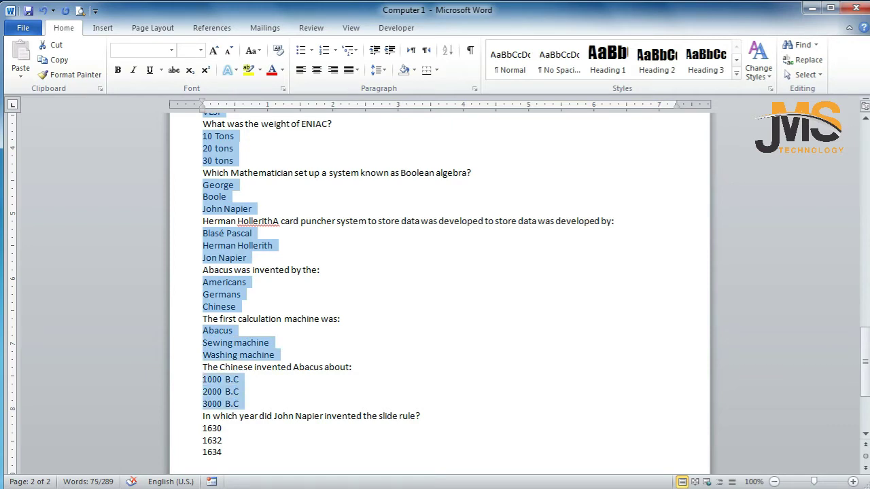
{"action": "mouse_move", "coordinate": [223, 452]}
{"action": "left_mouse_down"}
{"action": "mouse_move", "coordinate": [202, 440]}
{"action": "mouse_move", "coordinate": [203, 428]}
{"action": "left_mouse_up"}
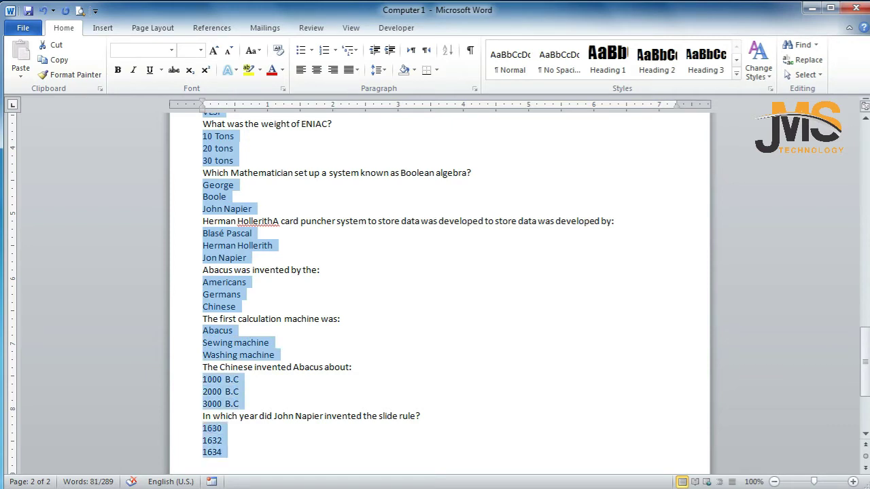
{"action": "scroll", "coordinate": [435, 286], "scroll_direction": "down", "scroll_amount": 2}
{"action": "scroll", "coordinate": [435, 285], "scroll_direction": "down", "scroll_amount": 3}
{"action": "scroll", "coordinate": [435, 285], "scroll_direction": "up", "scroll_amount": 6}
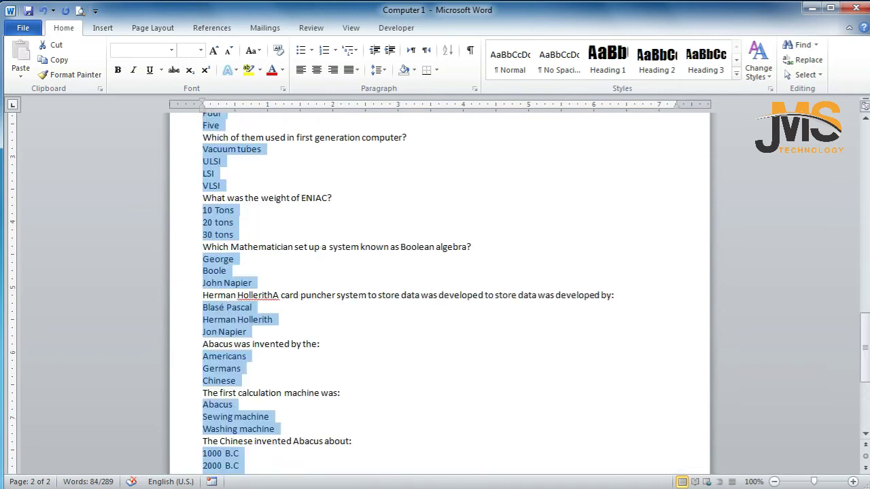
{"action": "scroll", "coordinate": [435, 286], "scroll_direction": "up", "scroll_amount": 2}
{"action": "scroll", "coordinate": [435, 286], "scroll_direction": "up", "scroll_amount": 5}
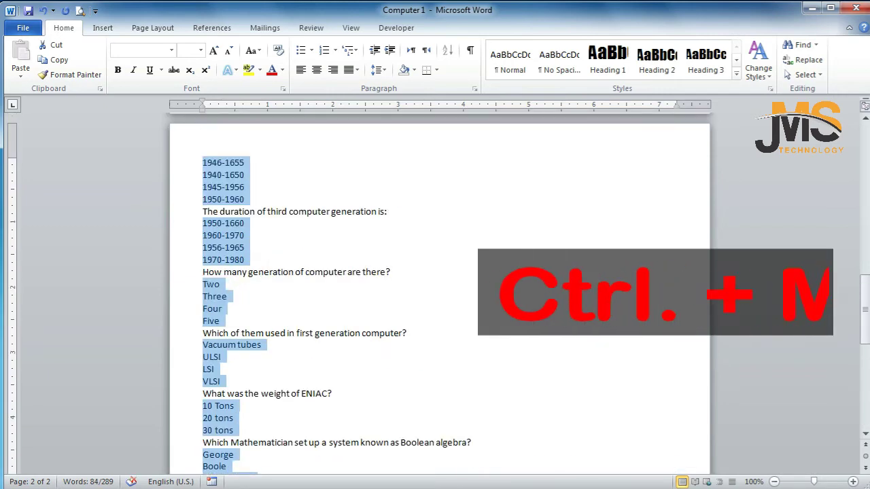
{"action": "key", "text": "ctrl+m"}
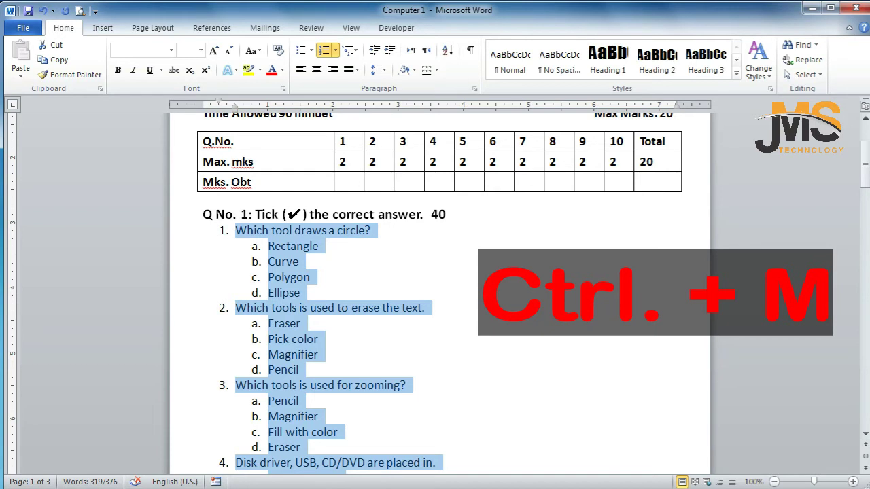
Step: Switch the level-2 option letters to the OMR font so they appear as circled A–D bubbles
{"action": "left_click", "coordinate": [255, 246]}
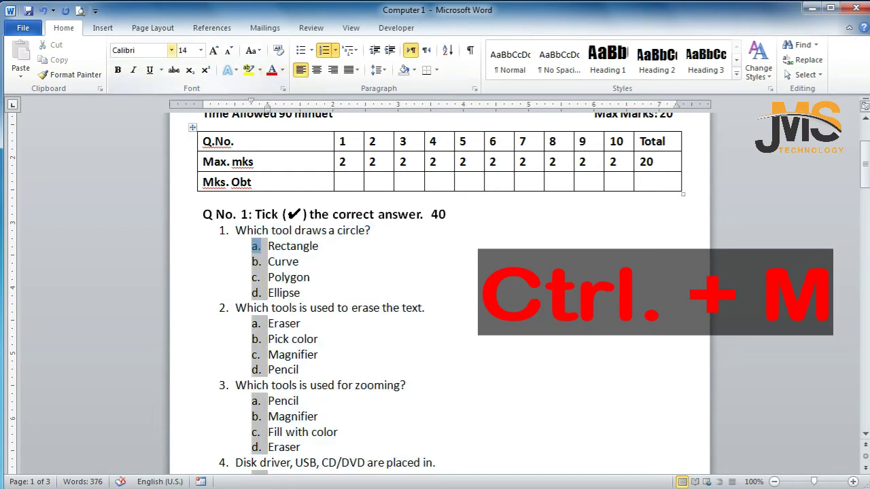
{"action": "left_click", "coordinate": [171, 51]}
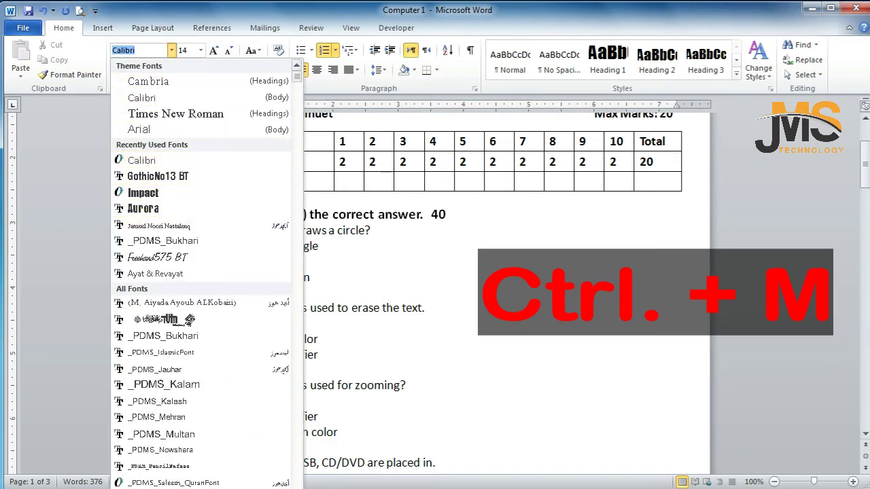
{"action": "type", "text": "OM"}
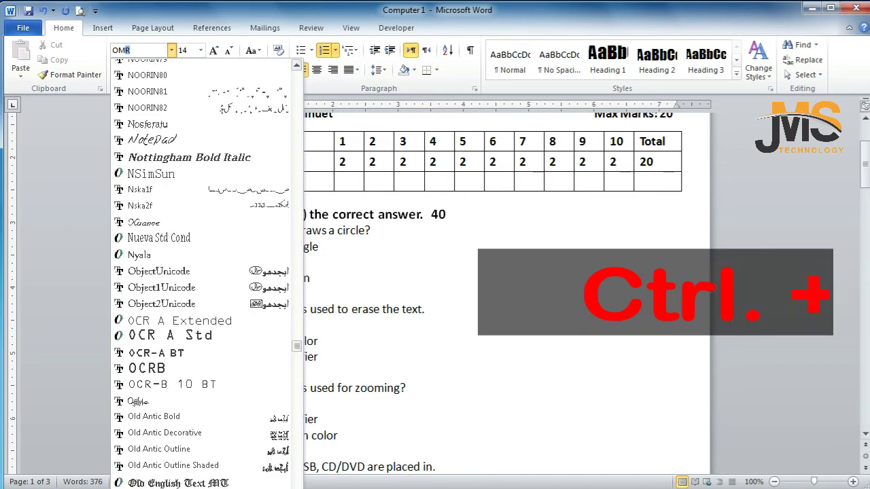
{"action": "type", "text": "R"}
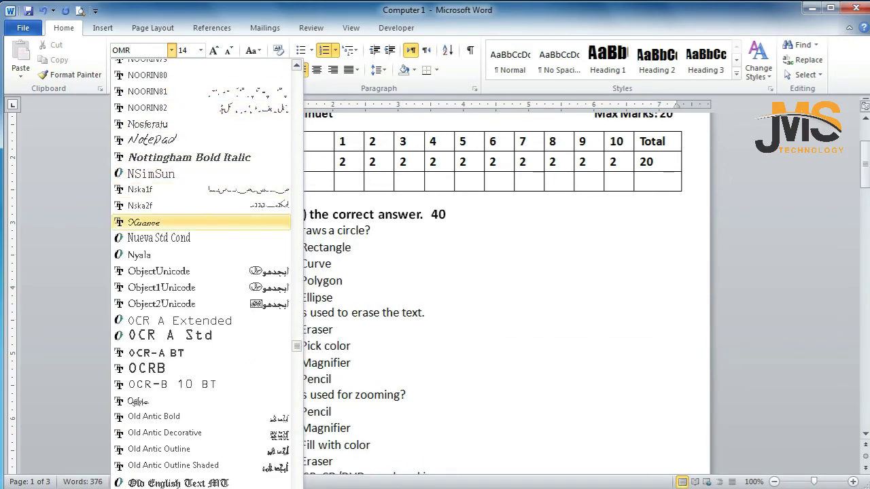
{"action": "scroll", "coordinate": [200, 271], "scroll_direction": "up", "scroll_amount": 20}
{"action": "scroll", "coordinate": [201, 271], "scroll_direction": "down", "scroll_amount": 5}
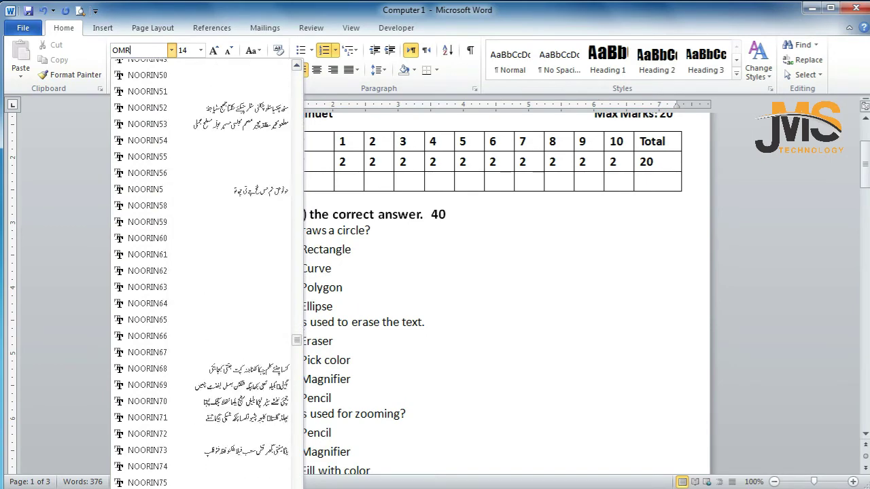
{"action": "scroll", "coordinate": [200, 272], "scroll_direction": "down", "scroll_amount": 5}
{"action": "scroll", "coordinate": [200, 271], "scroll_direction": "down", "scroll_amount": 5}
{"action": "scroll", "coordinate": [201, 272], "scroll_direction": "up", "scroll_amount": 1}
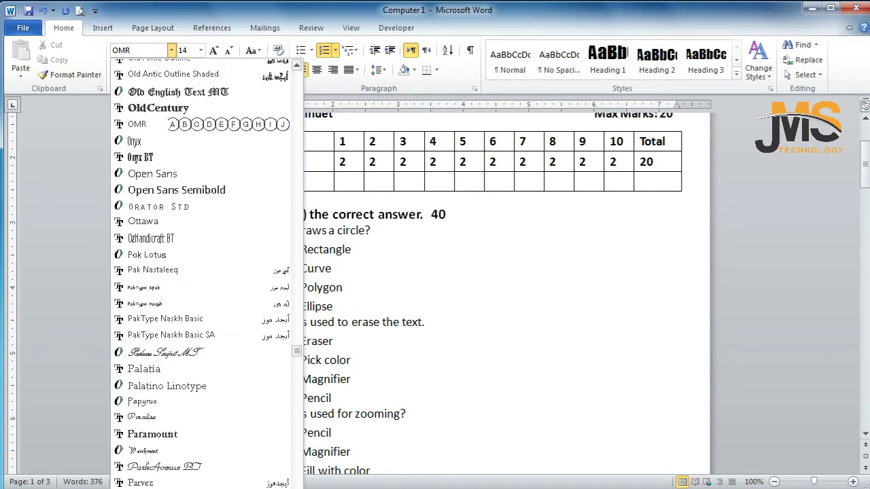
{"action": "scroll", "coordinate": [201, 272], "scroll_direction": "up", "scroll_amount": 1}
{"action": "scroll", "coordinate": [200, 222], "scroll_direction": "up", "scroll_amount": 1}
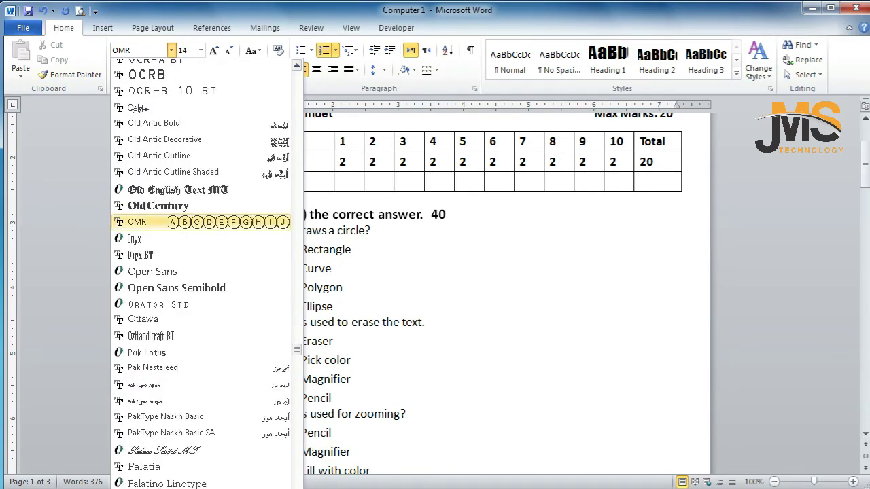
{"action": "left_click", "coordinate": [135, 222]}
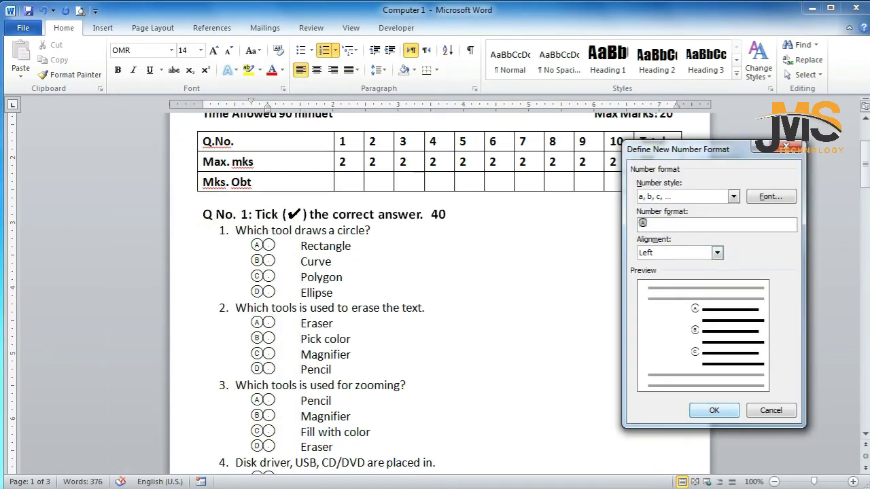
{"action": "key", "text": "Return"}
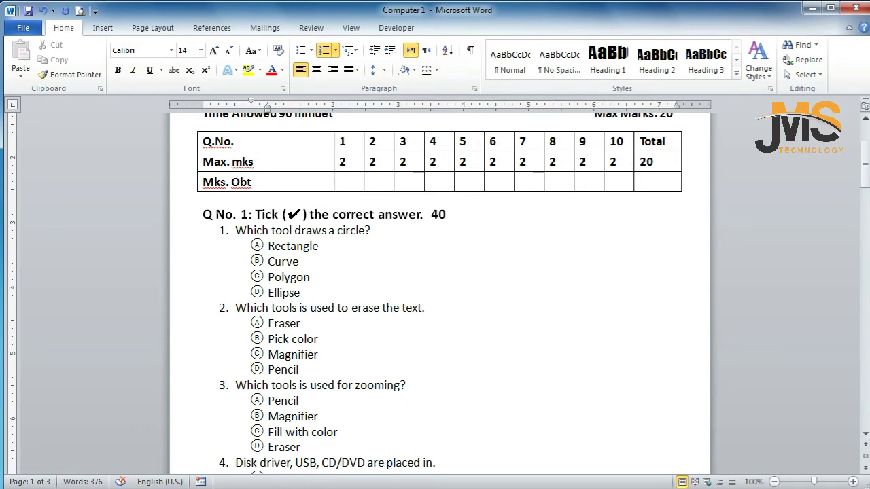
Step: Put the answer options of questions 1, 2 and 3 into two columns each
{"action": "left_click", "coordinate": [300, 370]}
{"action": "left_click_drag", "start_coordinate": [283, 292], "coordinate": [267, 246]}
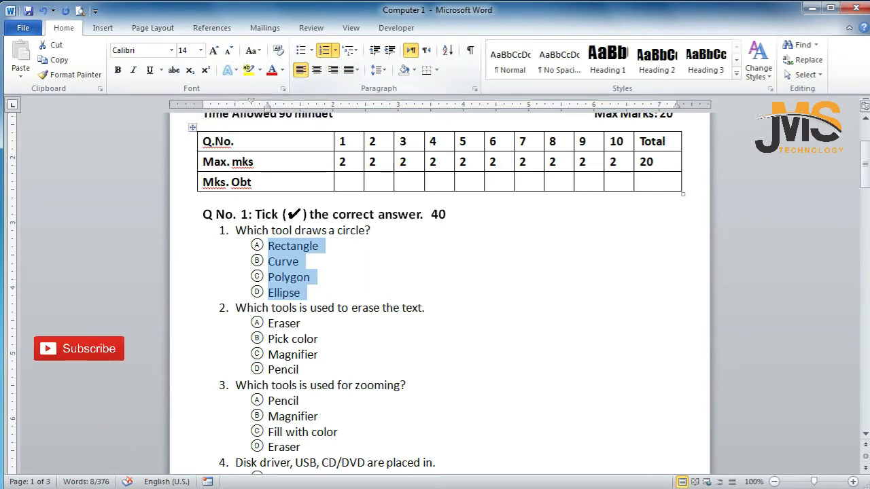
{"action": "left_click", "coordinate": [153, 28]}
{"action": "left_click", "coordinate": [210, 63]}
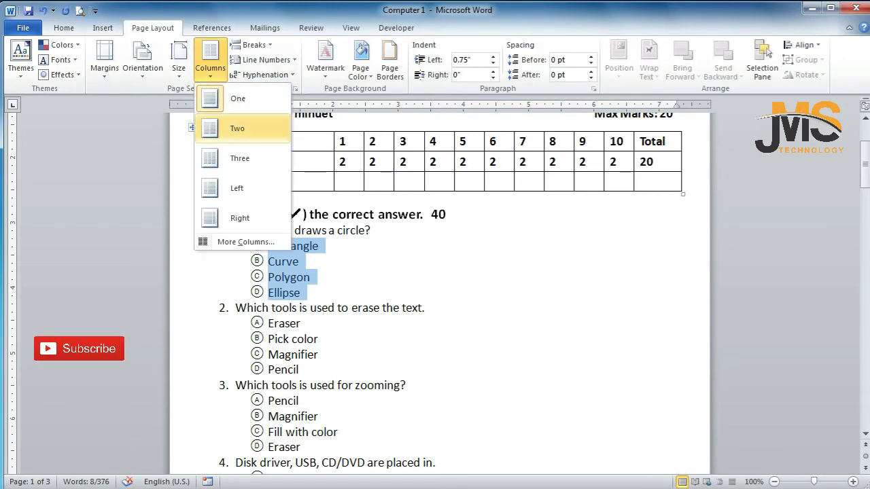
{"action": "left_click", "coordinate": [237, 128]}
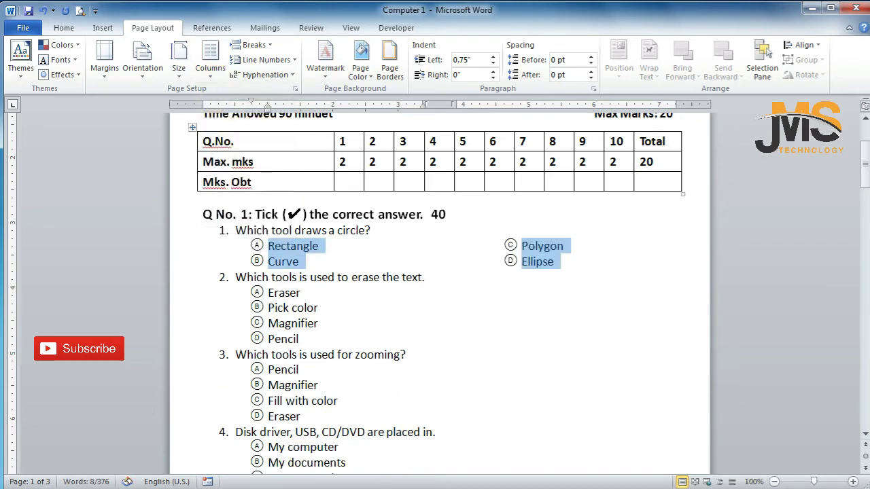
{"action": "scroll", "coordinate": [434, 272], "scroll_direction": "down", "scroll_amount": 2}
{"action": "left_click_drag", "start_coordinate": [299, 274], "coordinate": [268, 243]}
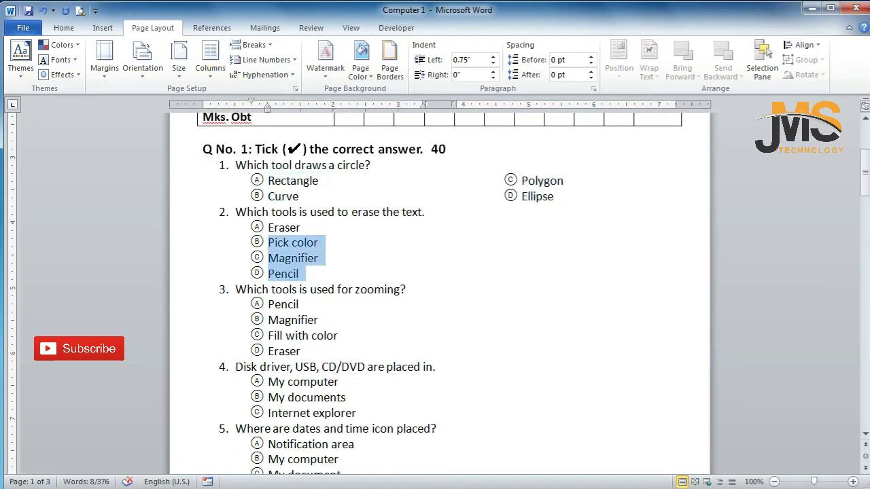
{"action": "left_click", "coordinate": [210, 63]}
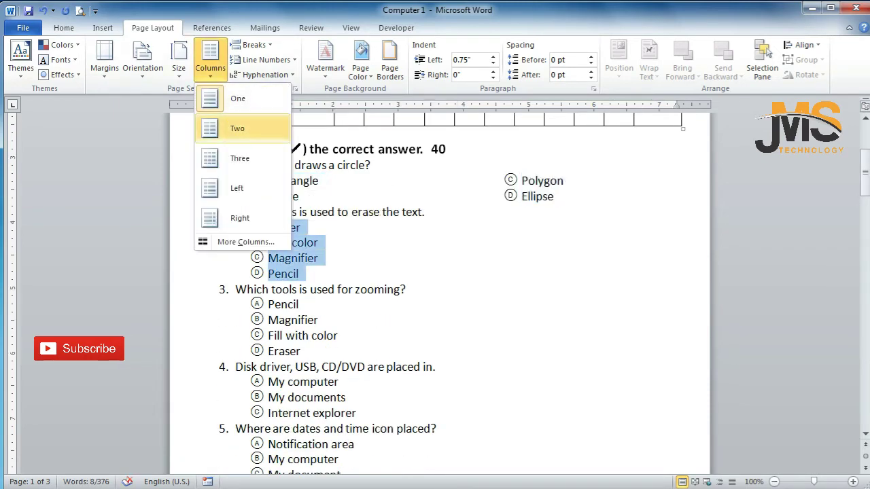
{"action": "left_click", "coordinate": [237, 129]}
{"action": "scroll", "coordinate": [435, 272], "scroll_direction": "down", "scroll_amount": 2}
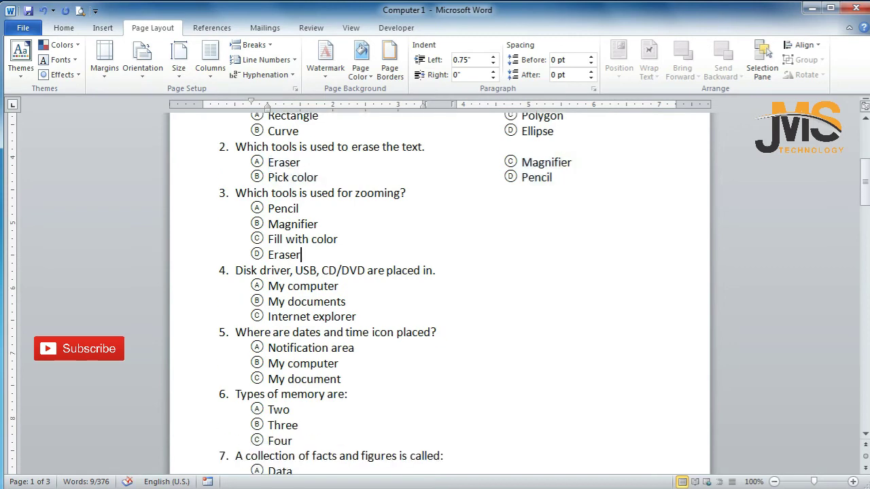
{"action": "left_click_drag", "start_coordinate": [301, 255], "coordinate": [268, 225]}
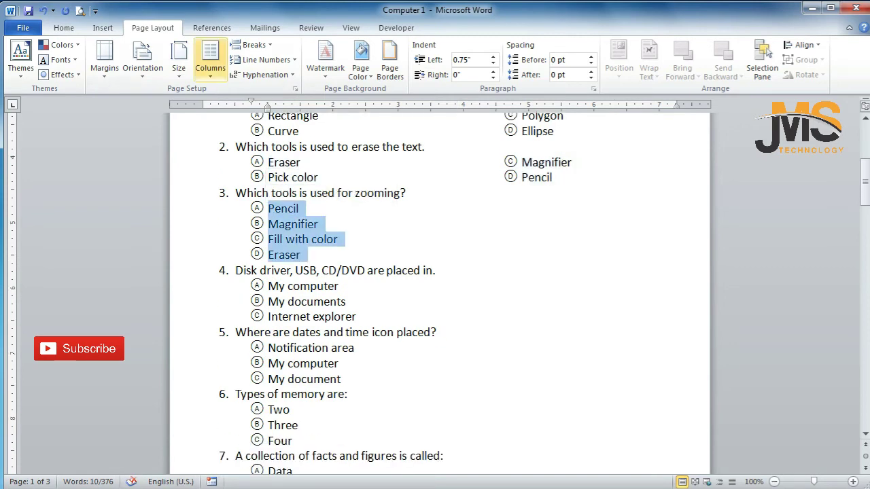
{"action": "left_click", "coordinate": [210, 62]}
{"action": "left_click", "coordinate": [231, 129]}
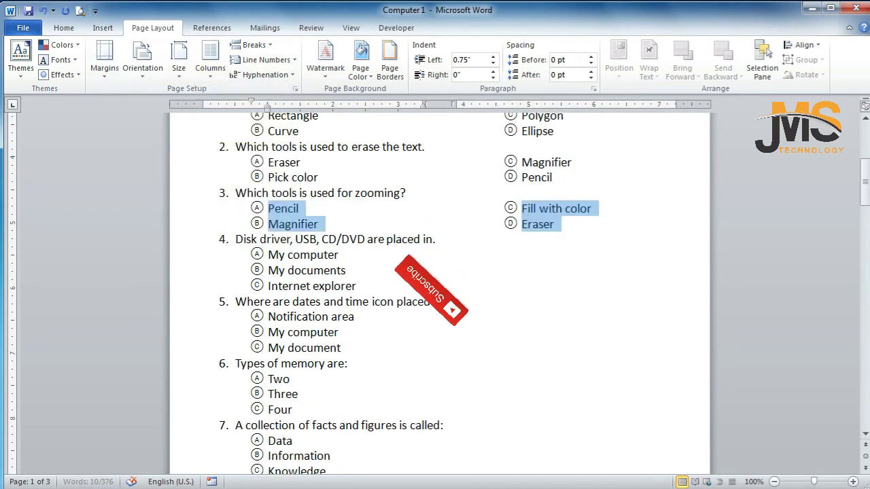
Step: Split the answer options of questions 4 and 5 into two columns
{"action": "mouse_move", "coordinate": [364, 286]}
{"action": "left_mouse_down"}
{"action": "mouse_move", "coordinate": [292, 270]}
{"action": "mouse_move", "coordinate": [268, 255]}
{"action": "left_mouse_up"}
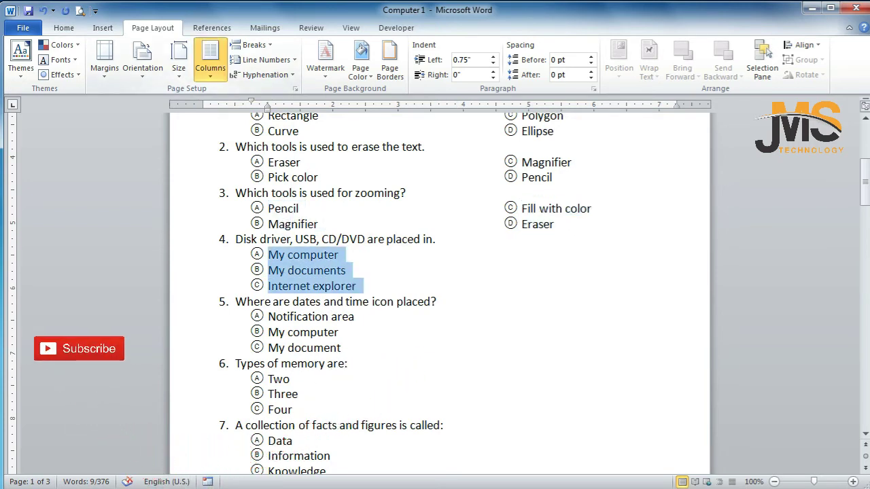
{"action": "left_click", "coordinate": [210, 63]}
{"action": "left_click", "coordinate": [234, 126]}
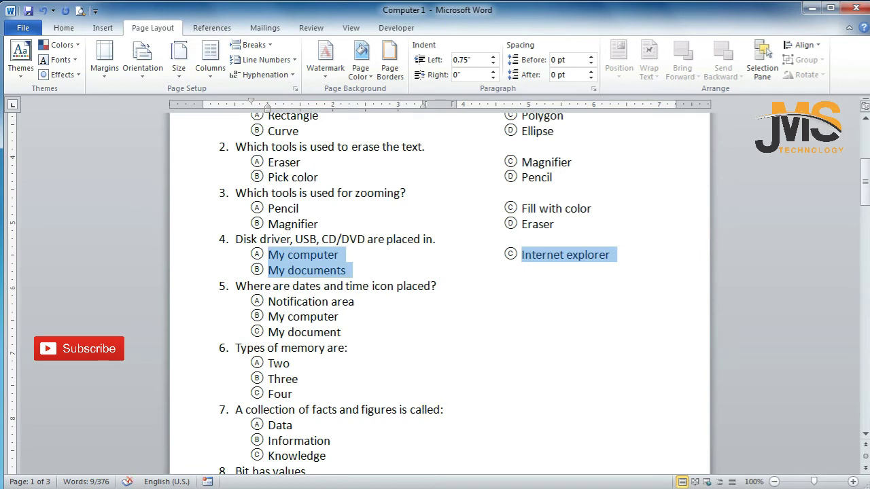
{"action": "mouse_move", "coordinate": [348, 332]}
{"action": "left_mouse_down"}
{"action": "mouse_move", "coordinate": [267, 317]}
{"action": "mouse_move", "coordinate": [268, 301]}
{"action": "left_mouse_up"}
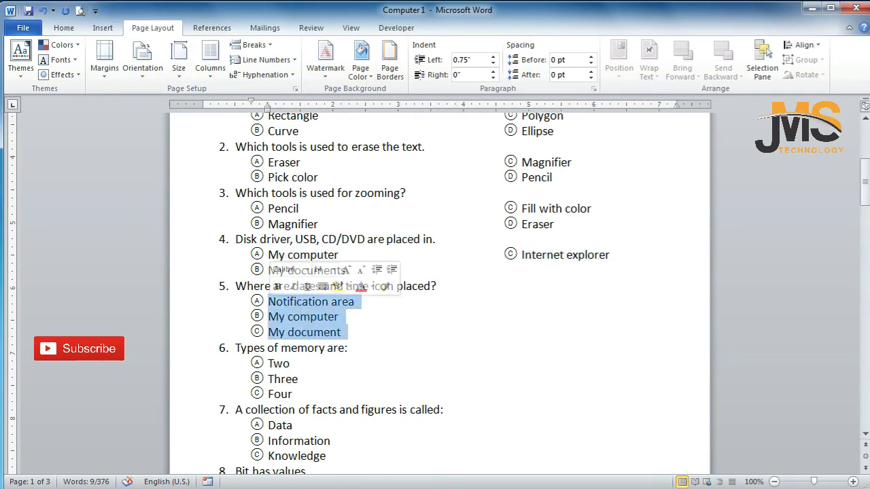
{"action": "left_click", "coordinate": [210, 64]}
{"action": "left_click", "coordinate": [231, 128]}
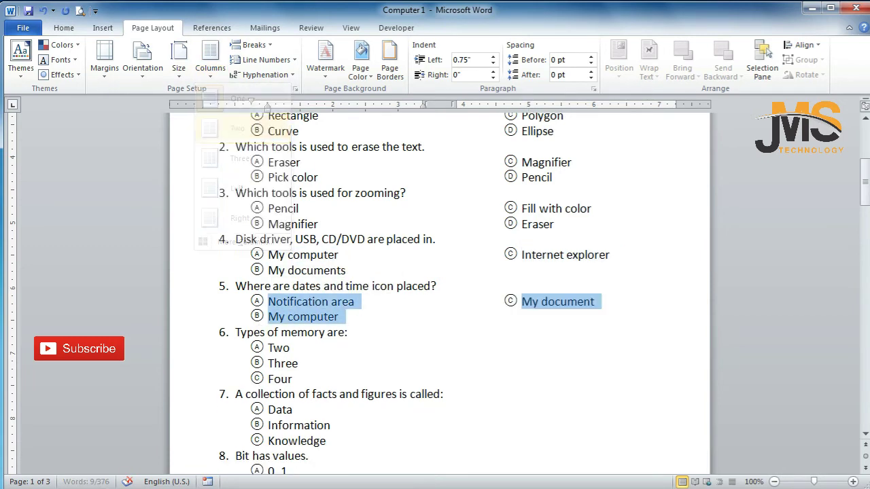
Step: Arrange the answer options of questions 6 through 9 in three columns each
{"action": "left_click_drag", "start_coordinate": [295, 281], "coordinate": [268, 250]}
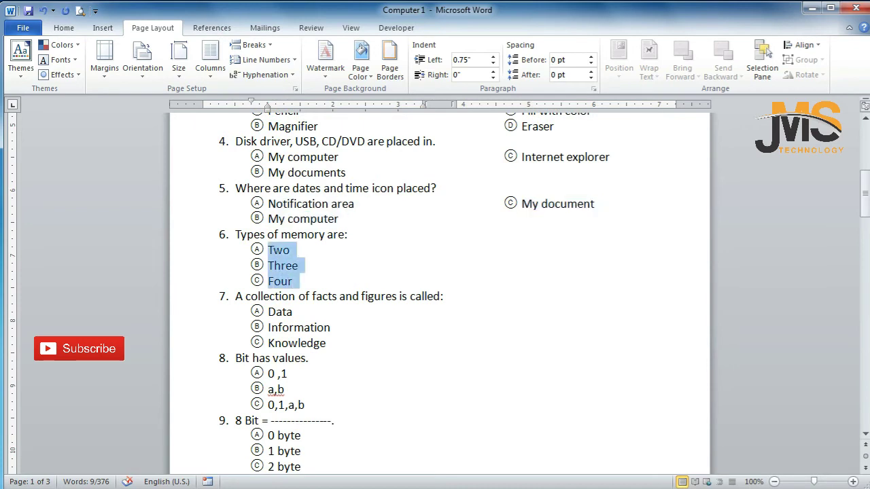
{"action": "left_click", "coordinate": [210, 65]}
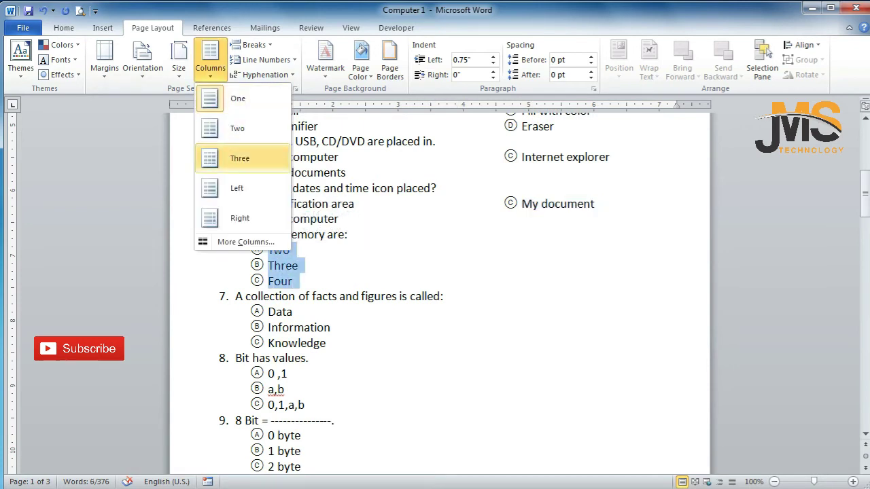
{"action": "left_click", "coordinate": [239, 157]}
{"action": "left_click_drag", "start_coordinate": [268, 280], "coordinate": [333, 313]}
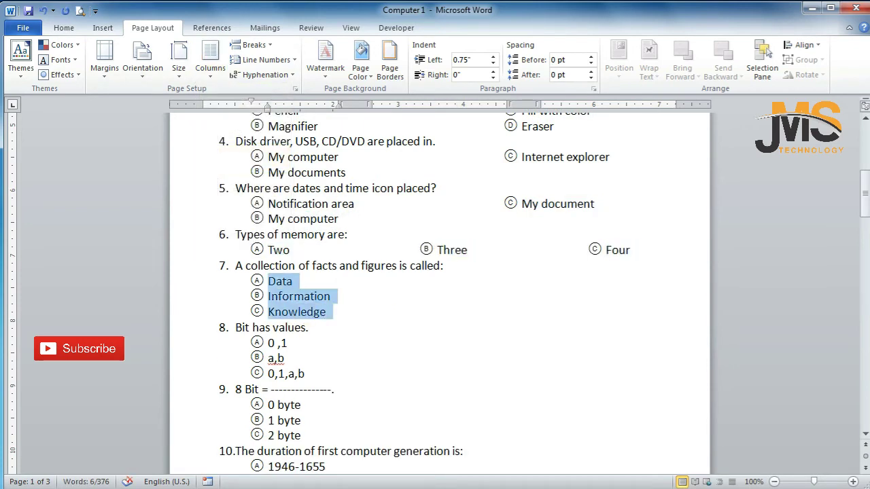
{"action": "left_click", "coordinate": [210, 65]}
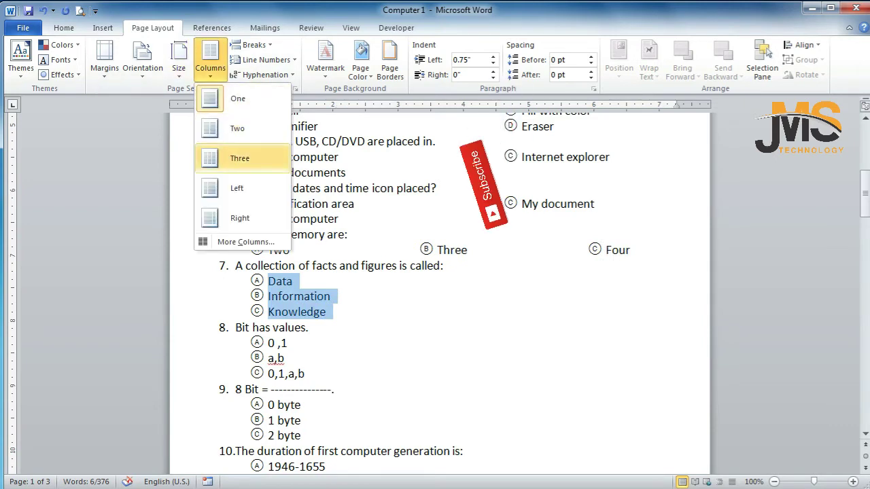
{"action": "left_click", "coordinate": [239, 158]}
{"action": "scroll", "coordinate": [435, 272], "scroll_direction": "down", "scroll_amount": 2}
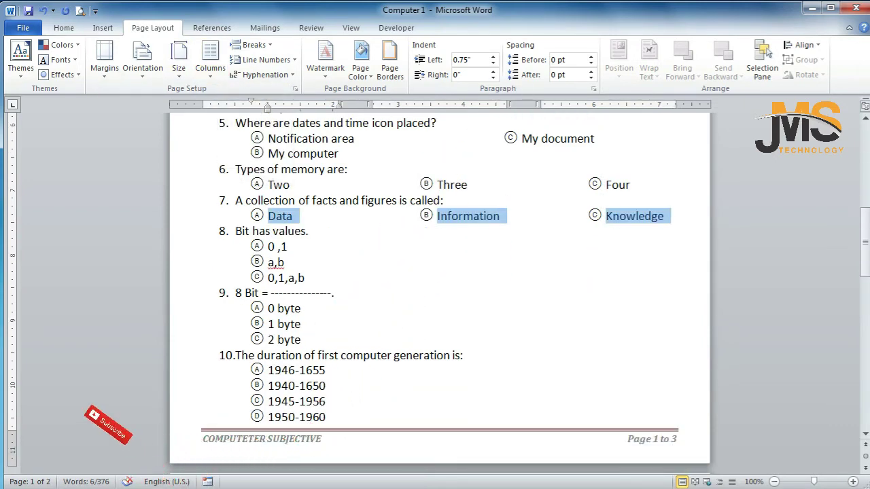
{"action": "mouse_move", "coordinate": [306, 278]}
{"action": "left_mouse_down"}
{"action": "mouse_move", "coordinate": [268, 262]}
{"action": "mouse_move", "coordinate": [268, 247]}
{"action": "left_mouse_up"}
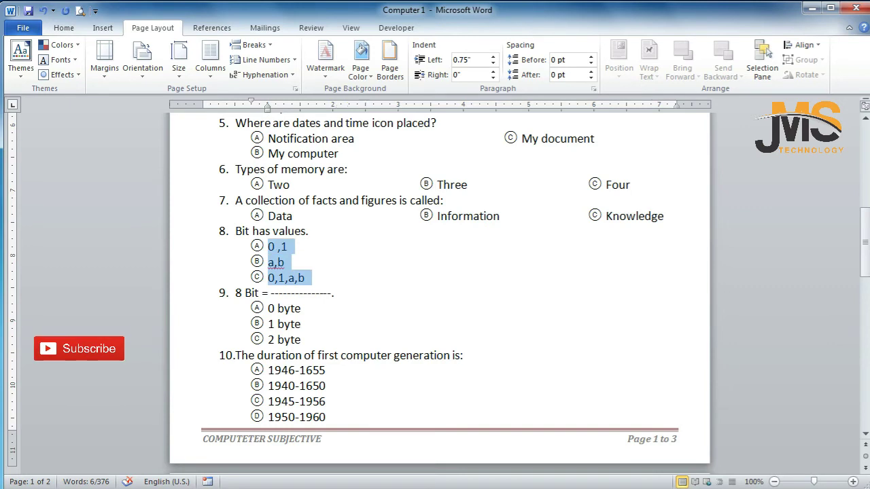
{"action": "left_click", "coordinate": [210, 65]}
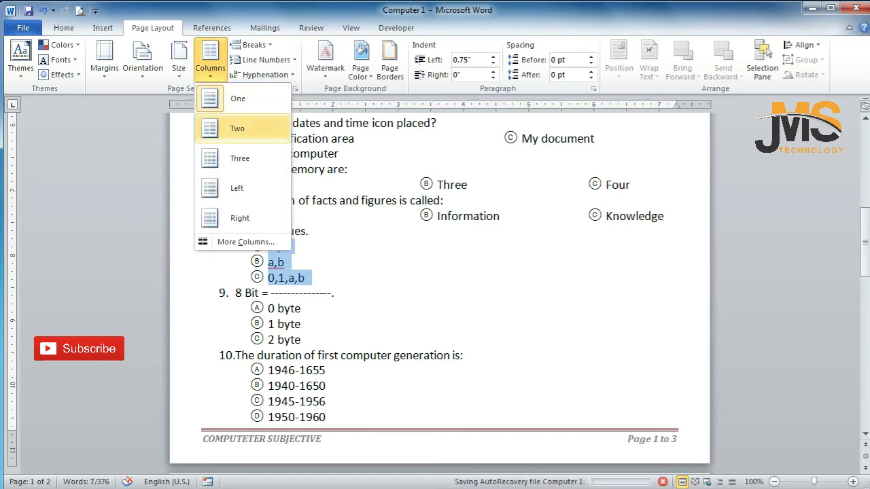
{"action": "left_click", "coordinate": [239, 157]}
{"action": "left_click_drag", "start_coordinate": [306, 309], "coordinate": [267, 293]}
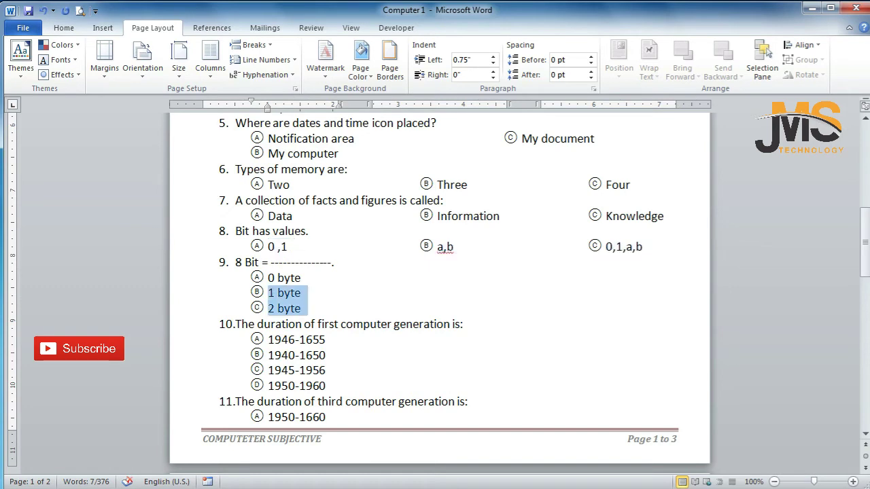
{"action": "left_click", "coordinate": [210, 65]}
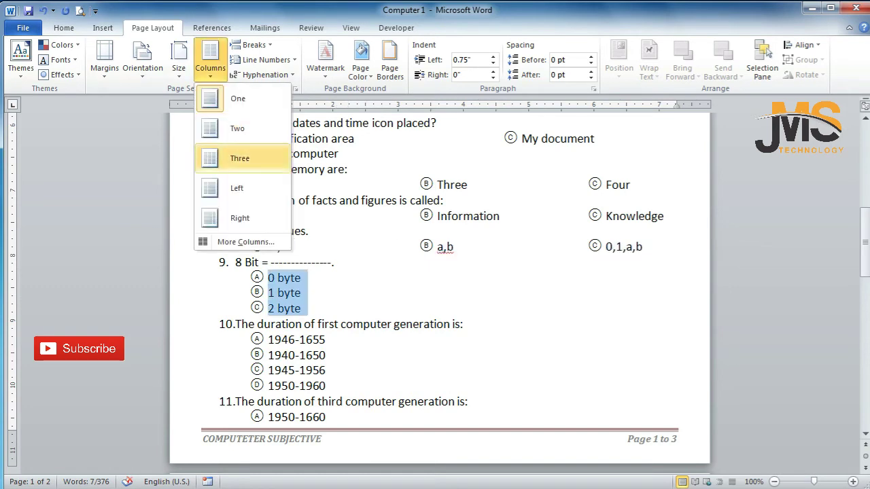
{"action": "left_click", "coordinate": [240, 158]}
Step: Split the options of questions 10 and 11 into two columns each
{"action": "scroll", "coordinate": [435, 298], "scroll_direction": "down", "scroll_amount": 1}
{"action": "left_click_drag", "start_coordinate": [331, 322], "coordinate": [267, 275]}
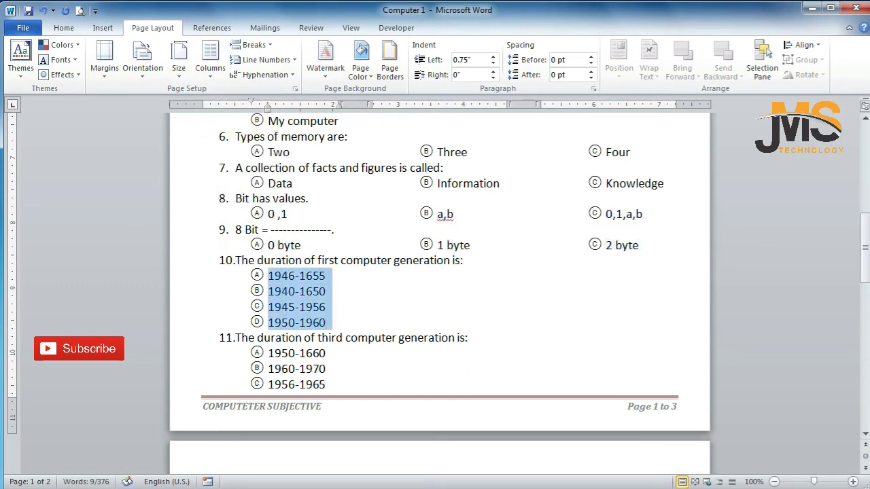
{"action": "left_click", "coordinate": [210, 64]}
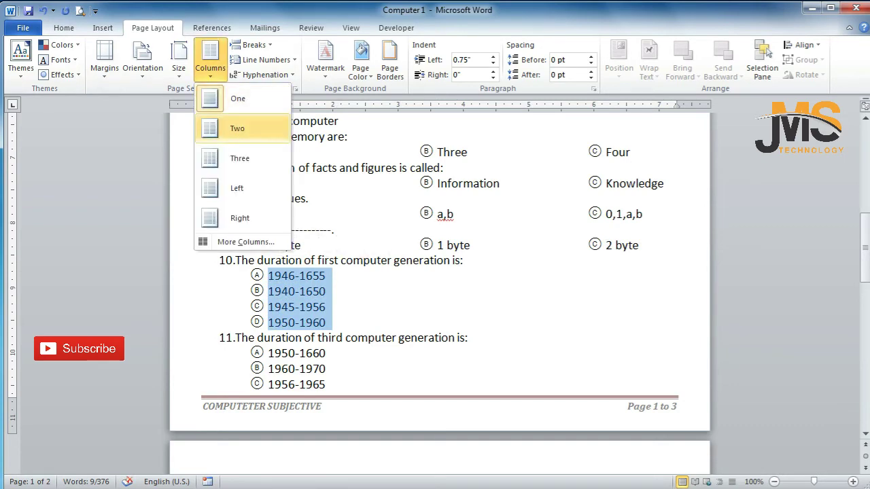
{"action": "left_click", "coordinate": [237, 128]}
{"action": "scroll", "coordinate": [435, 272], "scroll_direction": "down", "scroll_amount": 2}
{"action": "left_click_drag", "start_coordinate": [333, 303], "coordinate": [268, 257]}
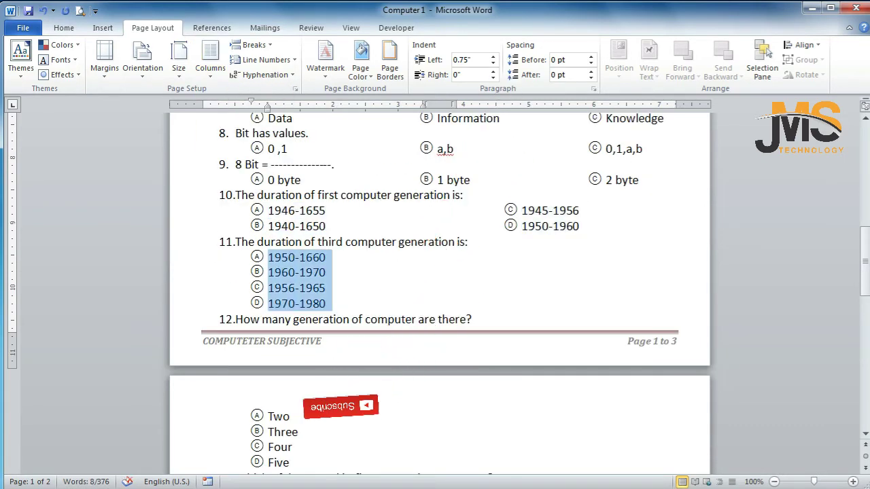
{"action": "left_click", "coordinate": [210, 65]}
{"action": "left_click", "coordinate": [237, 128]}
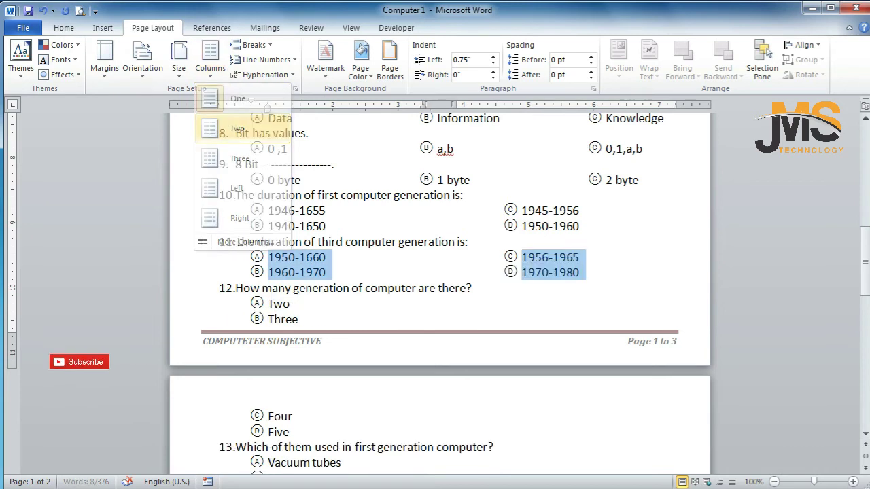
Step: Arrange the options of questions 12 and 13 in two columns each
{"action": "scroll", "coordinate": [434, 271], "scroll_direction": "down", "scroll_amount": 3}
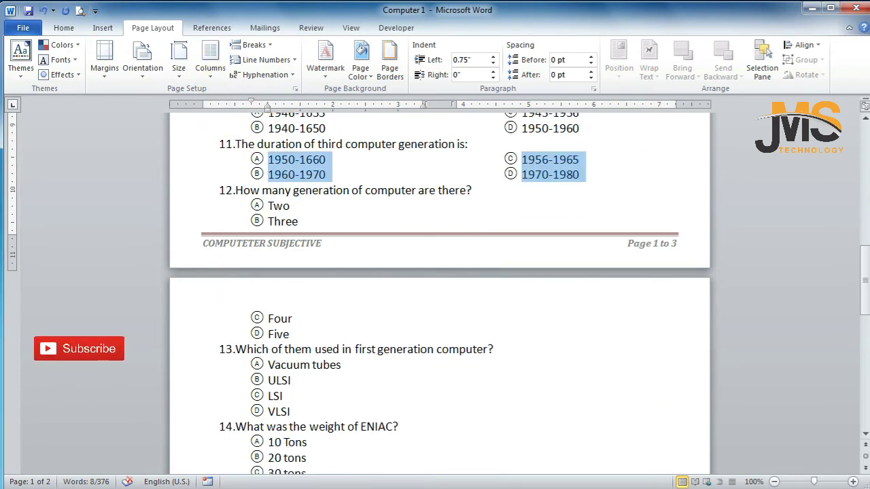
{"action": "left_click", "coordinate": [290, 334]}
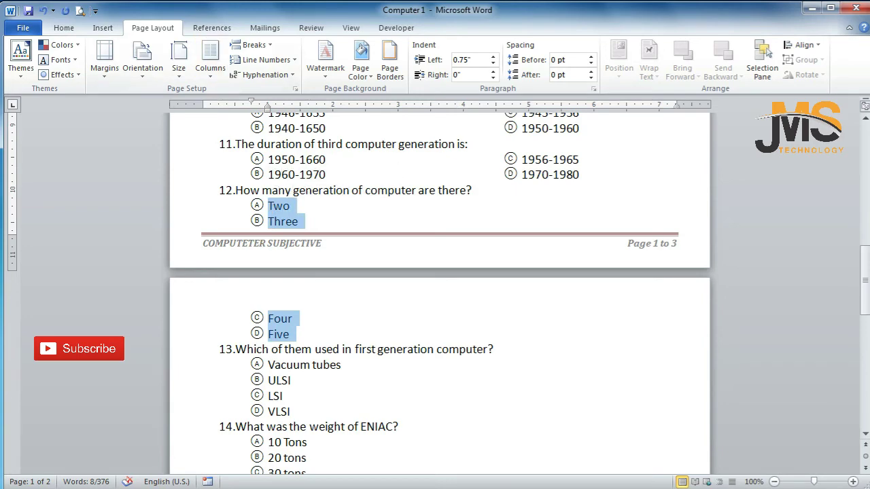
{"action": "left_click", "coordinate": [210, 65]}
{"action": "left_click", "coordinate": [237, 128]}
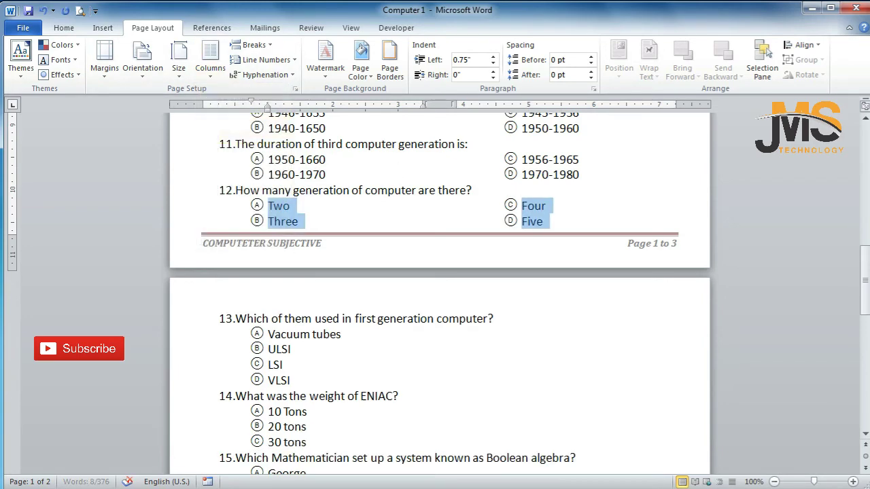
{"action": "scroll", "coordinate": [237, 128], "scroll_direction": "down", "scroll_amount": 3}
{"action": "scroll", "coordinate": [237, 128], "scroll_direction": "up", "scroll_amount": 2}
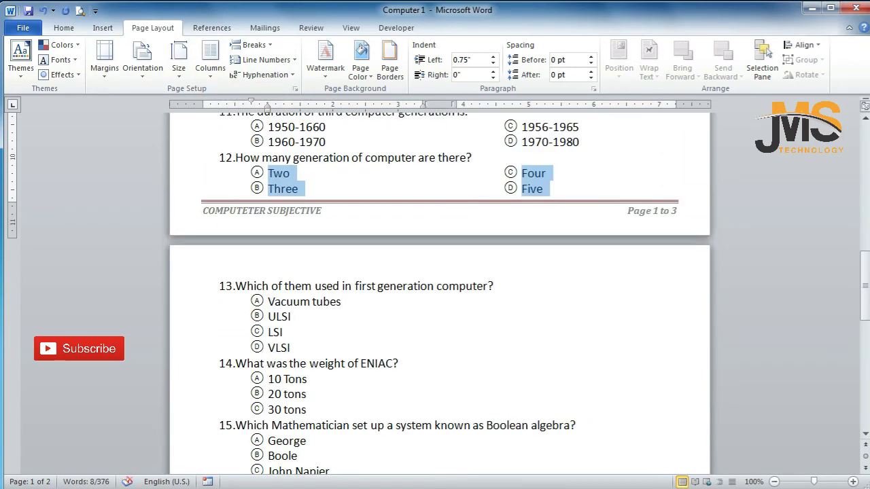
{"action": "left_click_drag", "start_coordinate": [298, 348], "coordinate": [268, 301]}
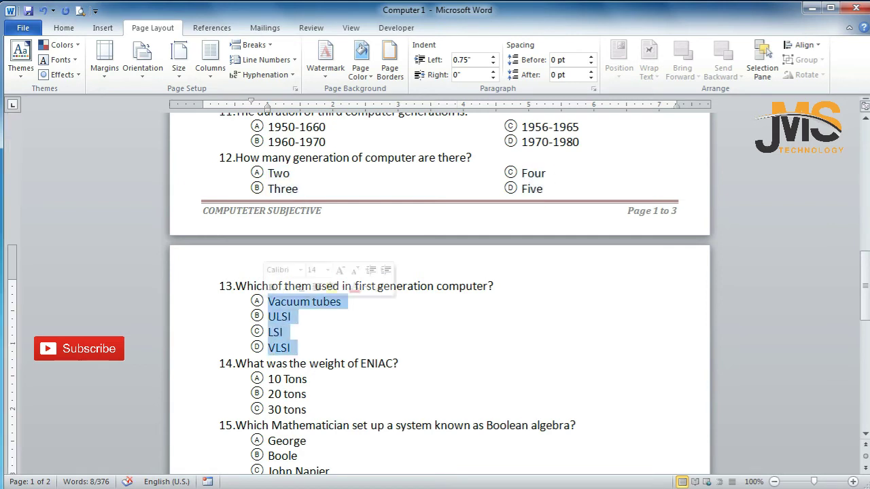
{"action": "left_click", "coordinate": [210, 64]}
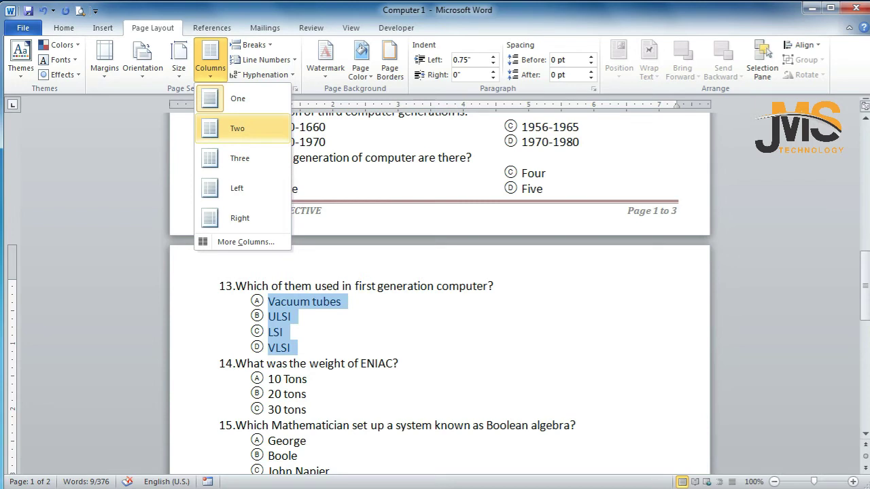
{"action": "left_click", "coordinate": [237, 128]}
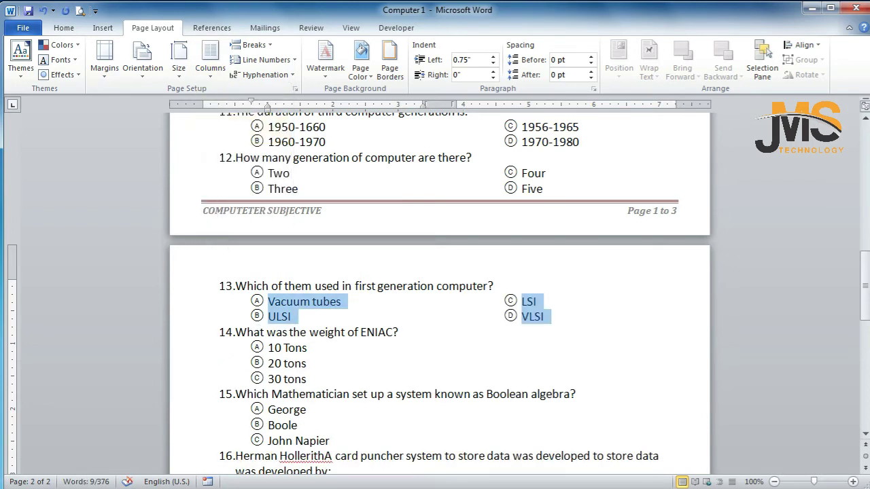
Step: Put the answers of questions 14 and 15 in three columns and question 16 in two
{"action": "scroll", "coordinate": [439, 292], "scroll_direction": "down", "scroll_amount": 3}
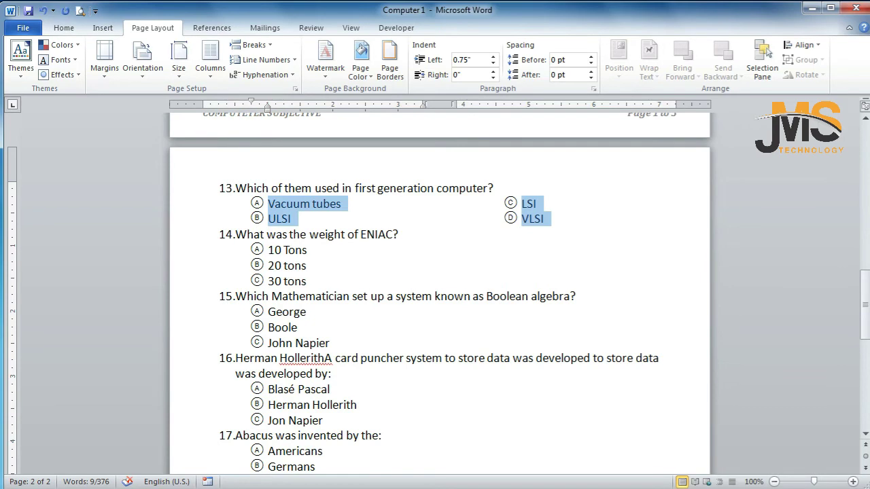
{"action": "left_click_drag", "start_coordinate": [310, 281], "coordinate": [267, 249]}
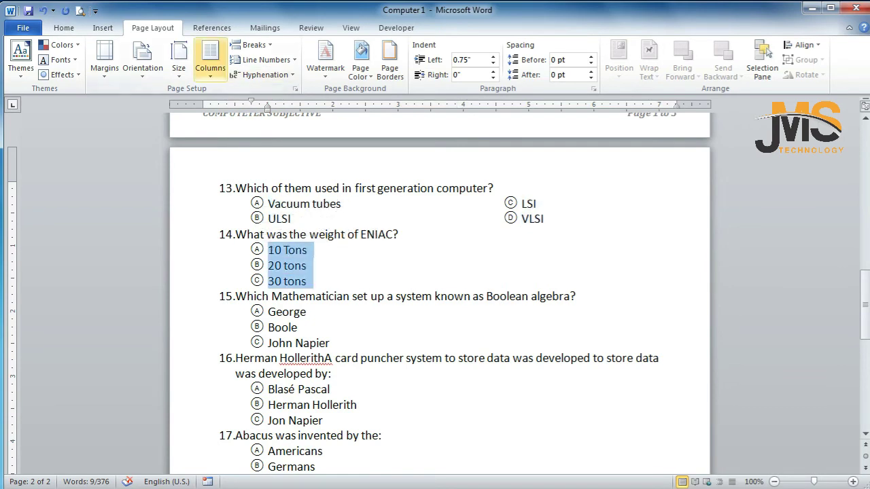
{"action": "left_click", "coordinate": [209, 68]}
{"action": "left_click", "coordinate": [238, 157]}
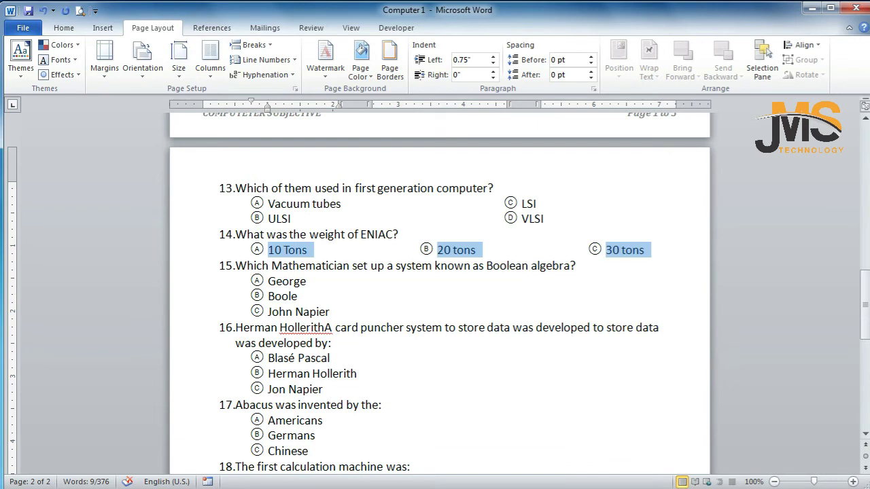
{"action": "left_click_drag", "start_coordinate": [337, 312], "coordinate": [267, 281]}
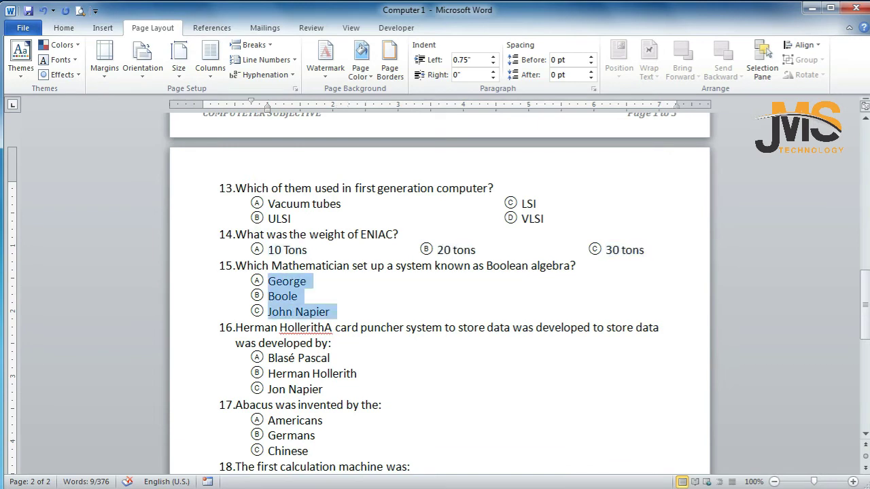
{"action": "left_click", "coordinate": [210, 68]}
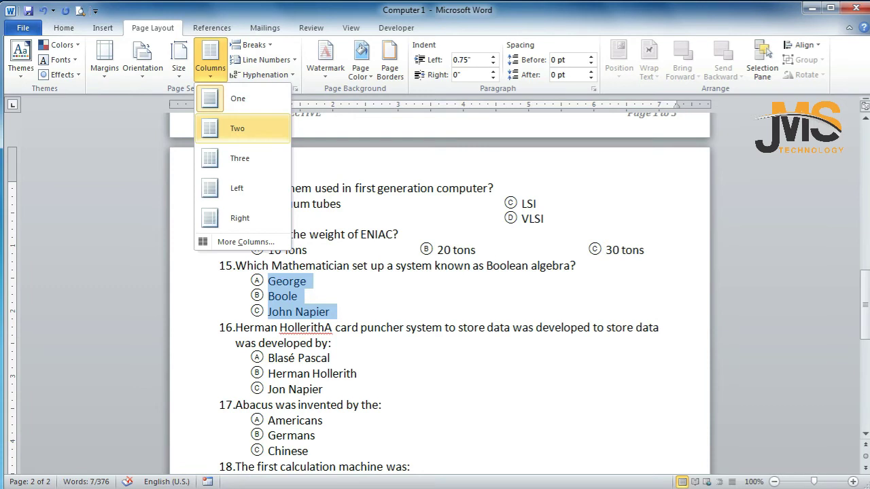
{"action": "left_click", "coordinate": [239, 158]}
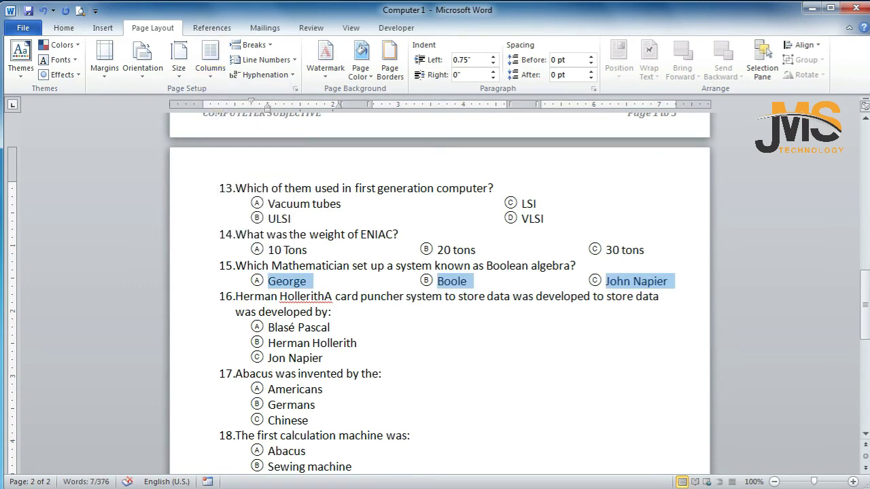
{"action": "mouse_move", "coordinate": [331, 358]}
{"action": "left_mouse_down"}
{"action": "mouse_move", "coordinate": [268, 358]}
{"action": "mouse_move", "coordinate": [268, 327]}
{"action": "left_mouse_up"}
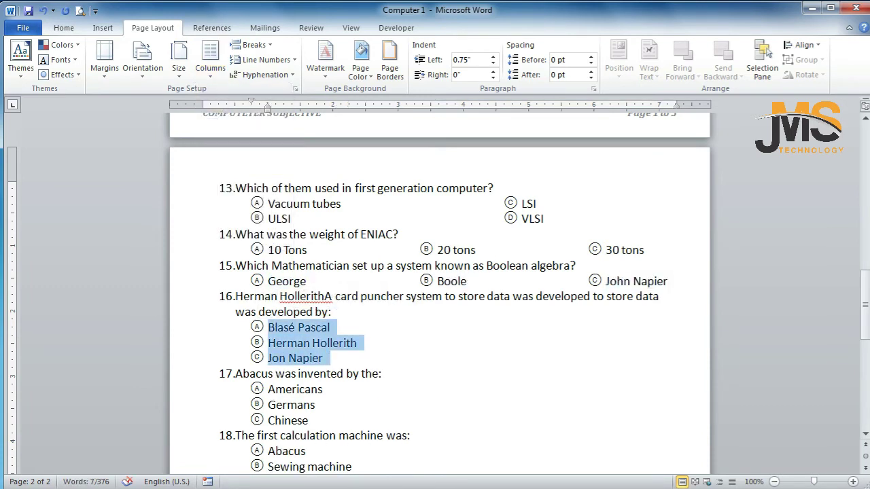
{"action": "left_click", "coordinate": [210, 67]}
{"action": "left_click", "coordinate": [231, 128]}
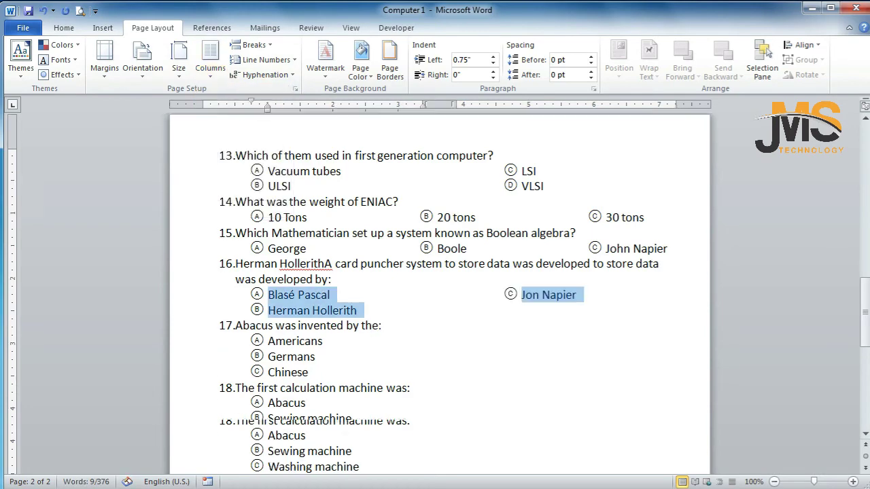
Step: Lay out the answers of questions 17 and 18 in three columns each
{"action": "left_click_drag", "start_coordinate": [316, 307], "coordinate": [268, 276]}
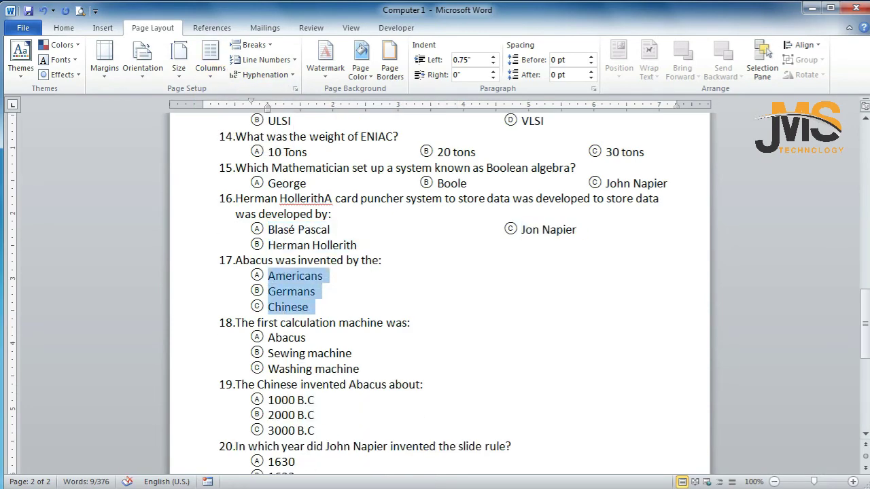
{"action": "left_click", "coordinate": [210, 68]}
{"action": "left_click", "coordinate": [234, 129]}
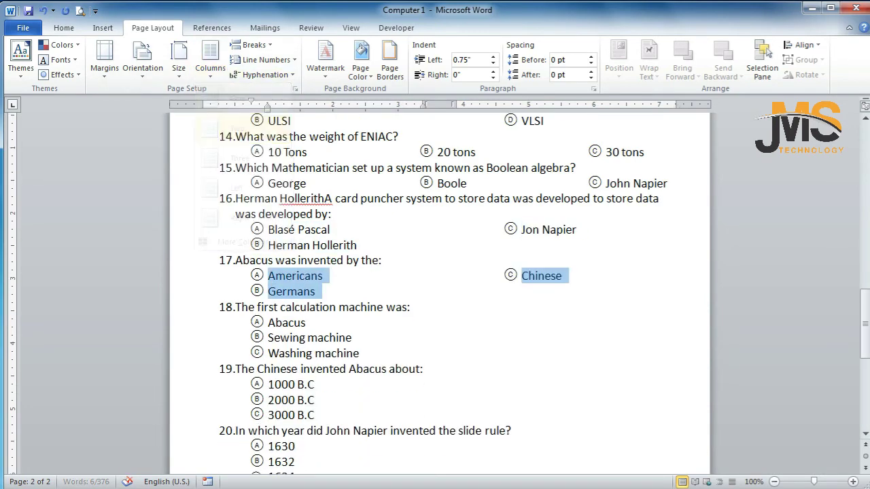
{"action": "left_click", "coordinate": [210, 67]}
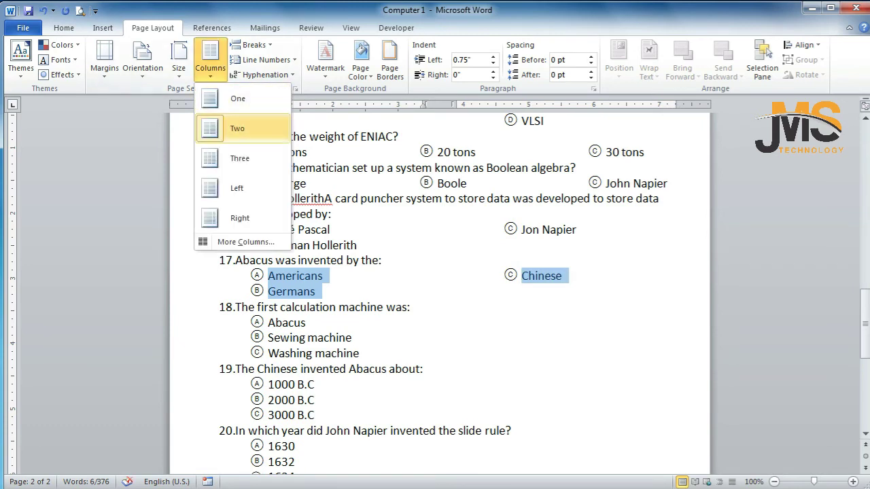
{"action": "left_click", "coordinate": [241, 157]}
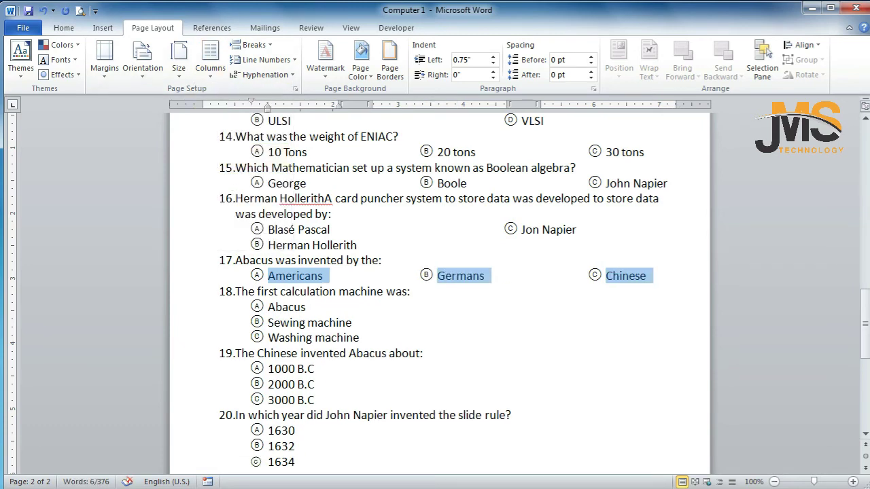
{"action": "left_click_drag", "start_coordinate": [366, 338], "coordinate": [268, 306]}
{"action": "left_click", "coordinate": [210, 68]}
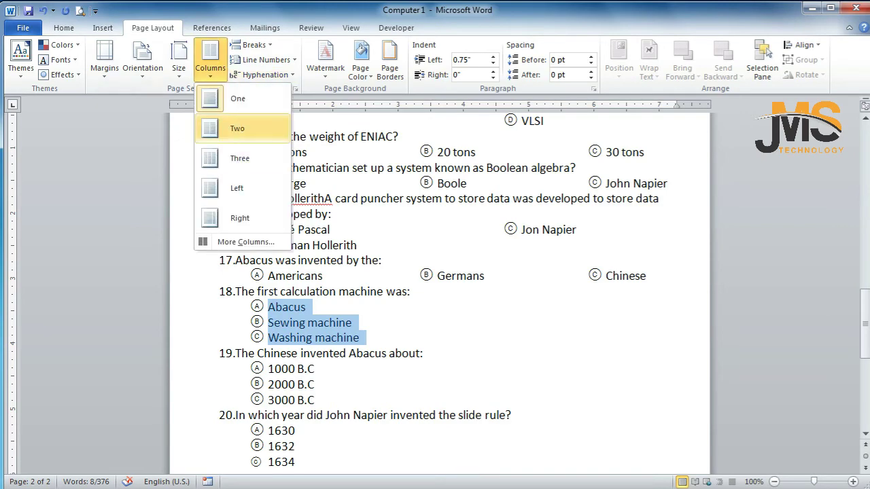
{"action": "left_click", "coordinate": [237, 128]}
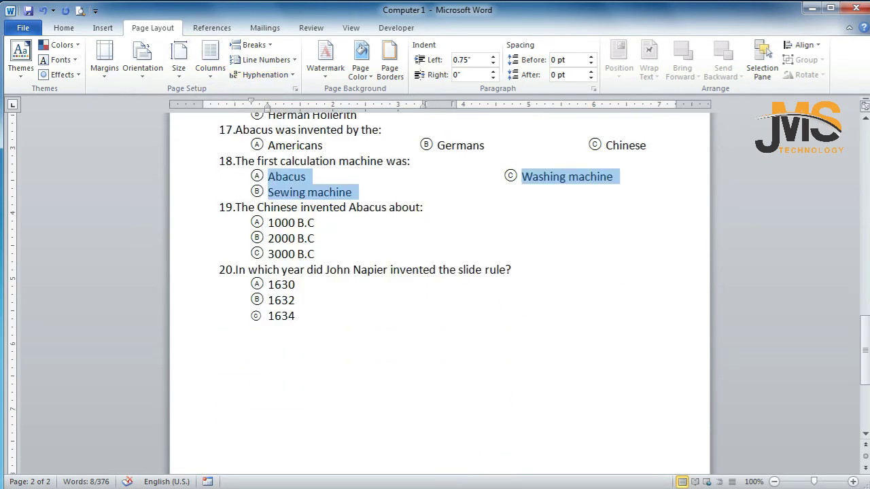
{"action": "left_click", "coordinate": [210, 68]}
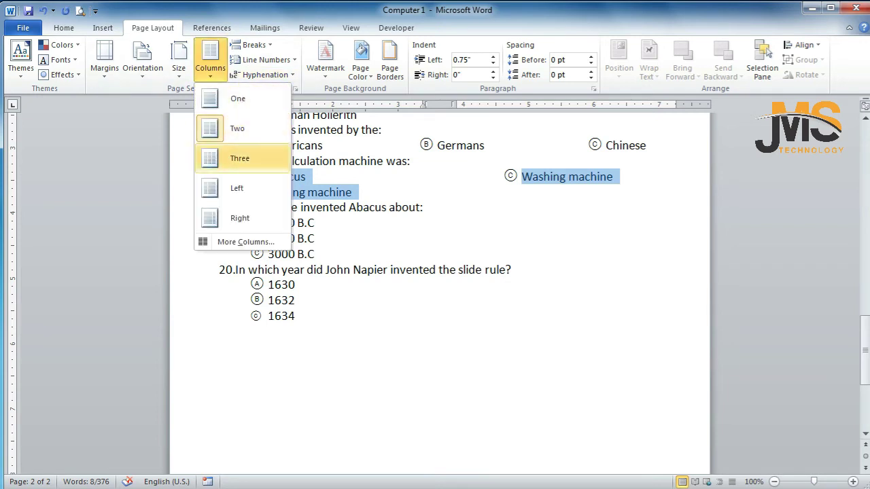
{"action": "left_click", "coordinate": [239, 158]}
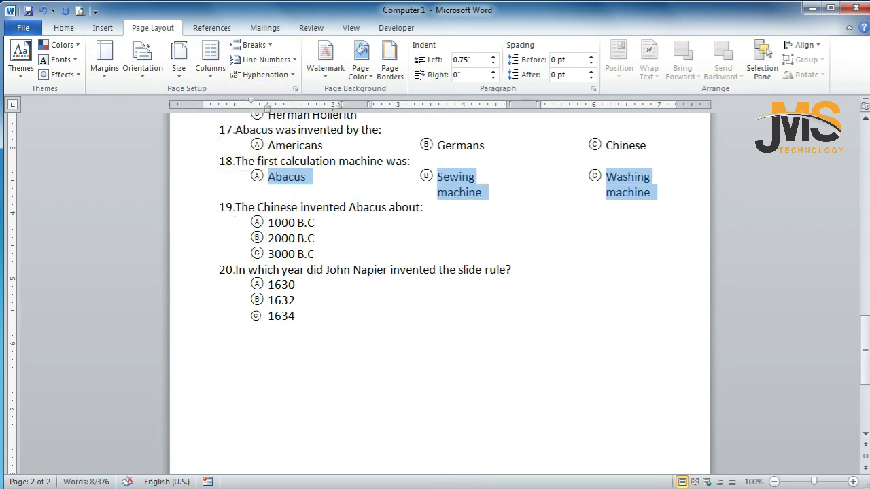
Step: Put the answers of questions 19 and 20 in three columns each
{"action": "left_click_drag", "start_coordinate": [267, 237], "coordinate": [319, 253]}
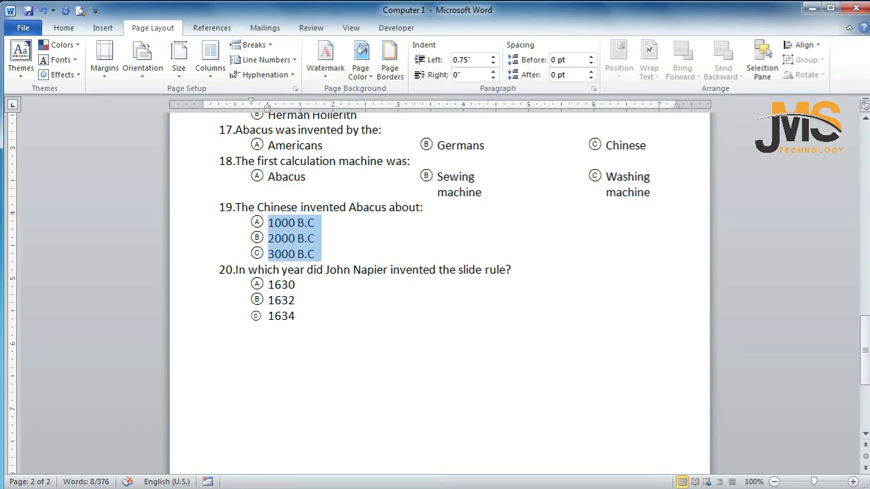
{"action": "left_click", "coordinate": [210, 61]}
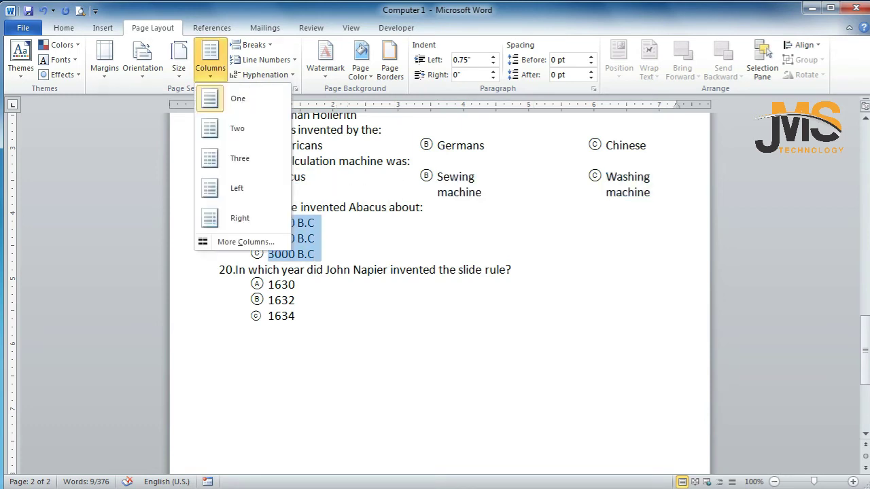
{"action": "left_click", "coordinate": [239, 158]}
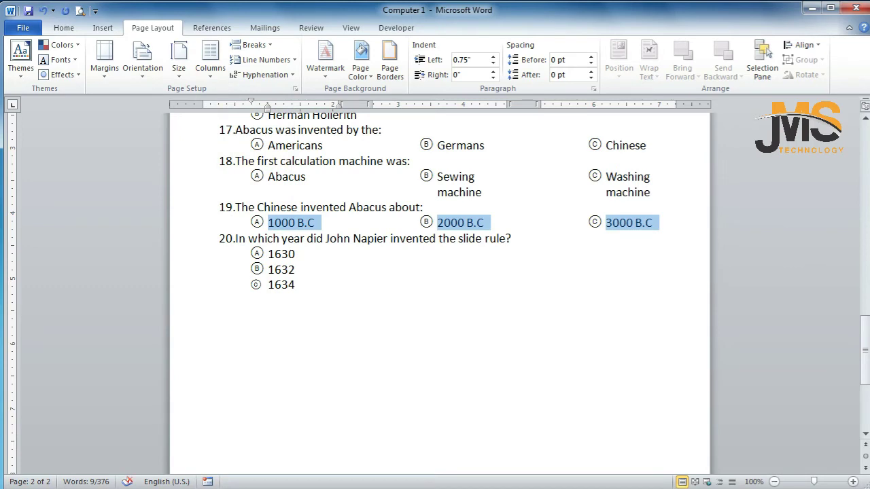
{"action": "left_click_drag", "start_coordinate": [281, 269], "coordinate": [301, 286]}
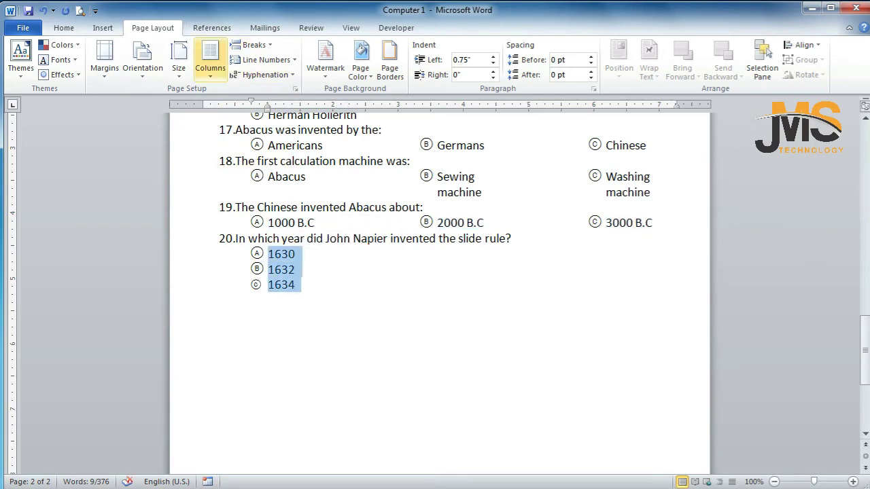
{"action": "left_click", "coordinate": [210, 65]}
{"action": "left_click", "coordinate": [239, 159]}
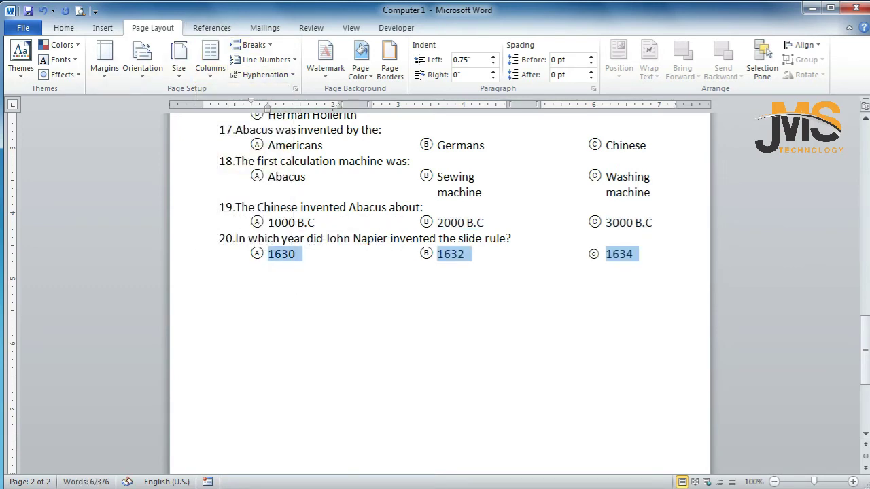
{"action": "left_click", "coordinate": [202, 266]}
Step: Bold the numbering of all questions and every circled option letter
{"action": "scroll", "coordinate": [440, 292], "scroll_direction": "up", "scroll_amount": 3}
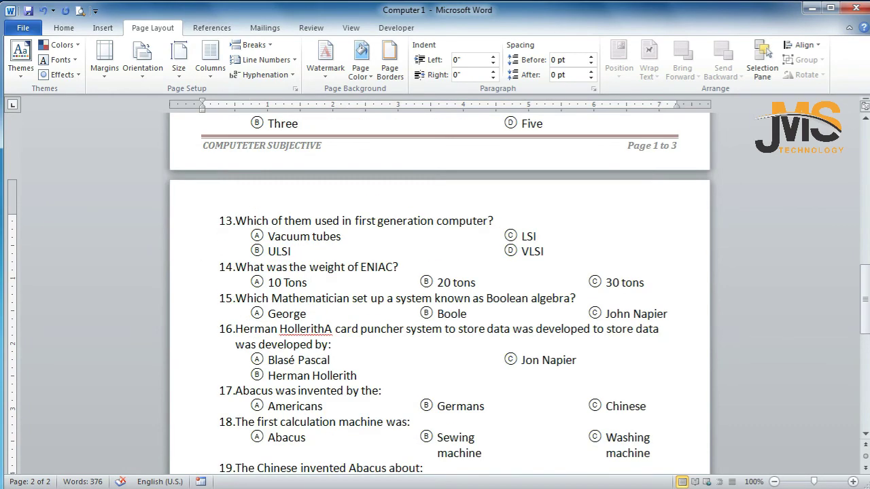
{"action": "scroll", "coordinate": [439, 292], "scroll_direction": "up", "scroll_amount": 15}
{"action": "scroll", "coordinate": [439, 292], "scroll_direction": "up", "scroll_amount": 3}
{"action": "scroll", "coordinate": [439, 293], "scroll_direction": "down", "scroll_amount": 4}
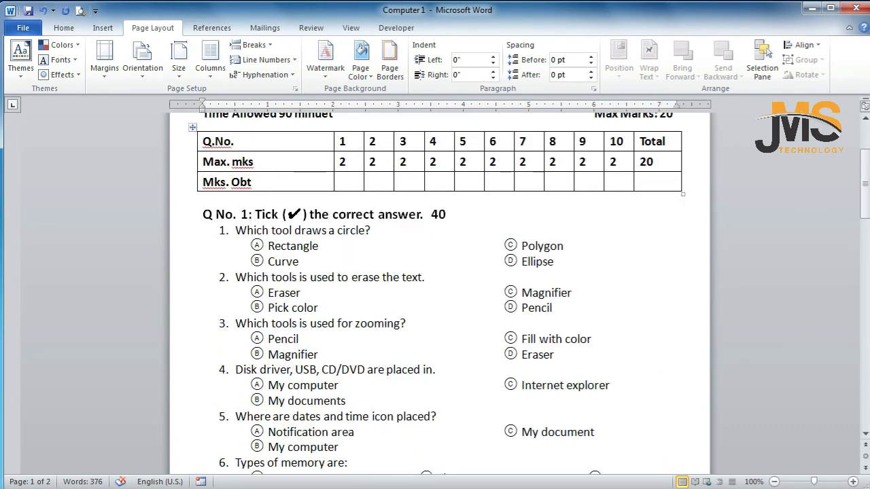
{"action": "left_click", "coordinate": [224, 231]}
{"action": "left_click", "coordinate": [64, 28]}
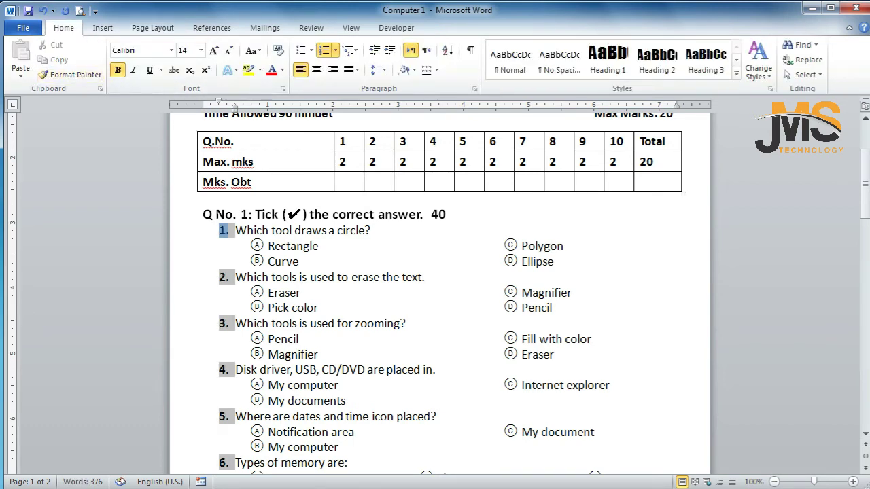
{"action": "left_click", "coordinate": [257, 246]}
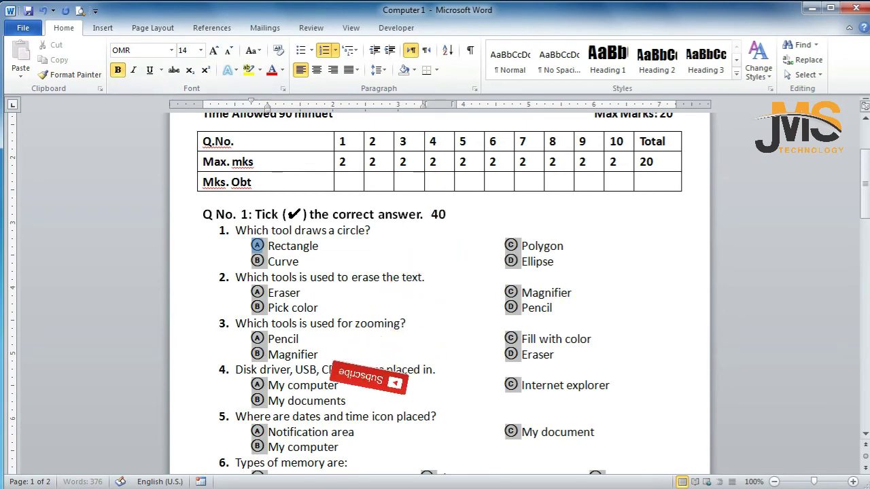
{"action": "left_click", "coordinate": [275, 262]}
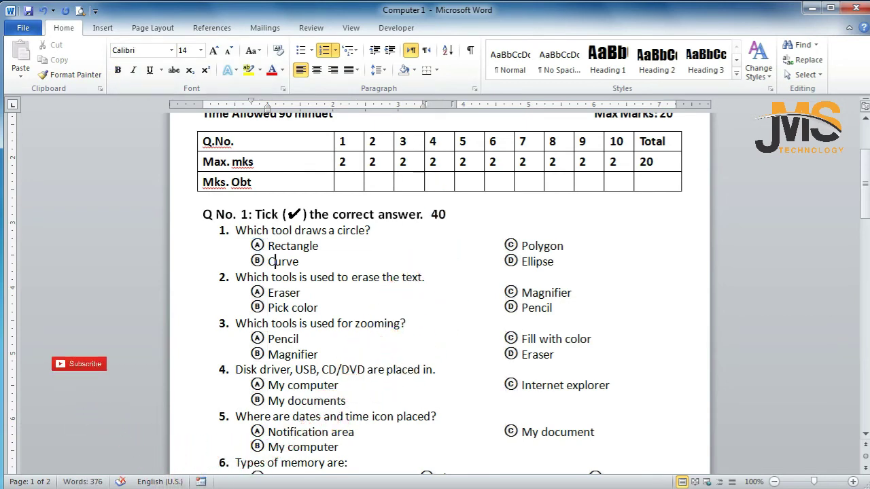
Step: Select the quiz questions starting from question 1
{"action": "left_click_drag", "start_coordinate": [235, 230], "coordinate": [345, 401]}
{"action": "scroll", "coordinate": [345, 401], "scroll_direction": "down", "scroll_amount": 6}
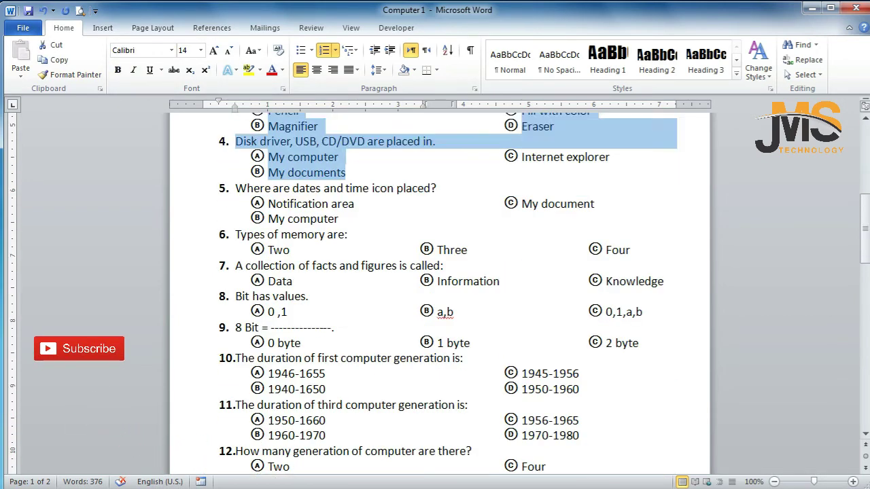
{"action": "scroll", "coordinate": [345, 401], "scroll_direction": "down", "scroll_amount": 10}
{"action": "scroll", "coordinate": [345, 401], "scroll_direction": "down", "scroll_amount": 10}
{"action": "scroll", "coordinate": [439, 292], "scroll_direction": "up", "scroll_amount": 5}
{"action": "scroll", "coordinate": [439, 292], "scroll_direction": "up", "scroll_amount": 5}
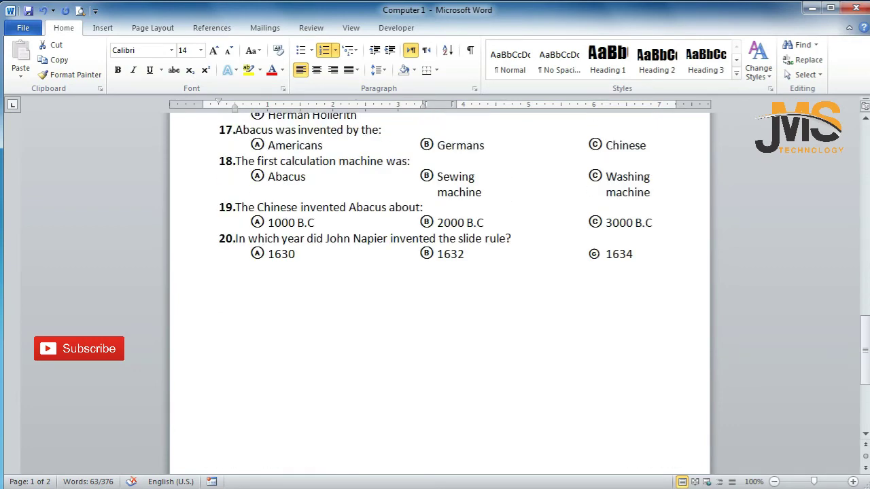
Step: Apply 2.0 line spacing to everything from question 1 to the end of the document
{"action": "key", "text": "ctrl+shift+End"}
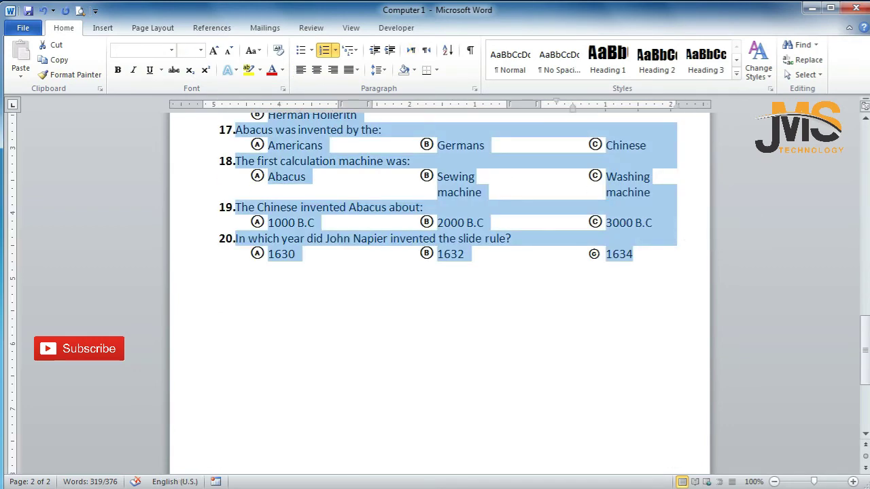
{"action": "scroll", "coordinate": [439, 292], "scroll_direction": "up", "scroll_amount": 5}
{"action": "scroll", "coordinate": [439, 292], "scroll_direction": "up", "scroll_amount": 10}
{"action": "scroll", "coordinate": [439, 292], "scroll_direction": "up", "scroll_amount": 2}
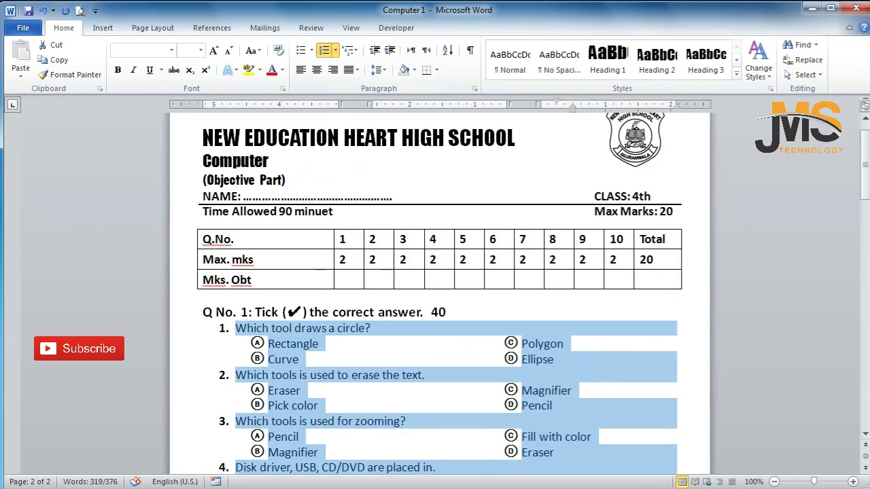
{"action": "scroll", "coordinate": [438, 292], "scroll_direction": "up", "scroll_amount": 1}
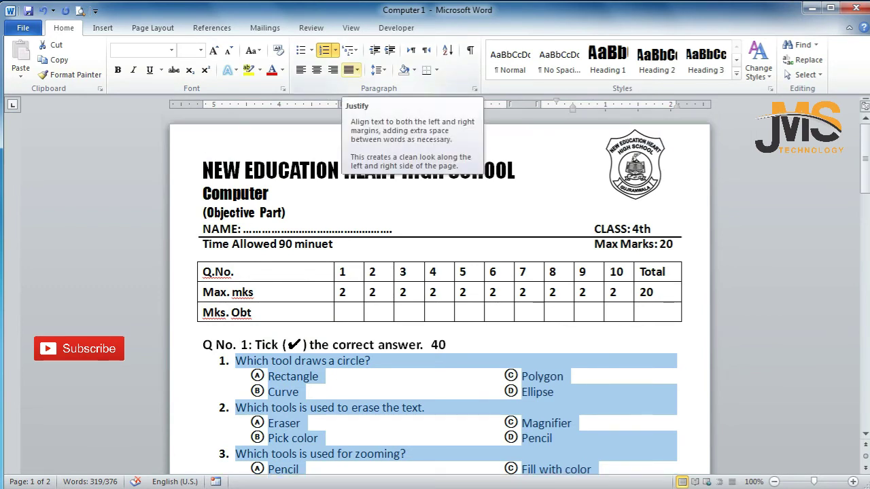
{"action": "left_click", "coordinate": [378, 69]}
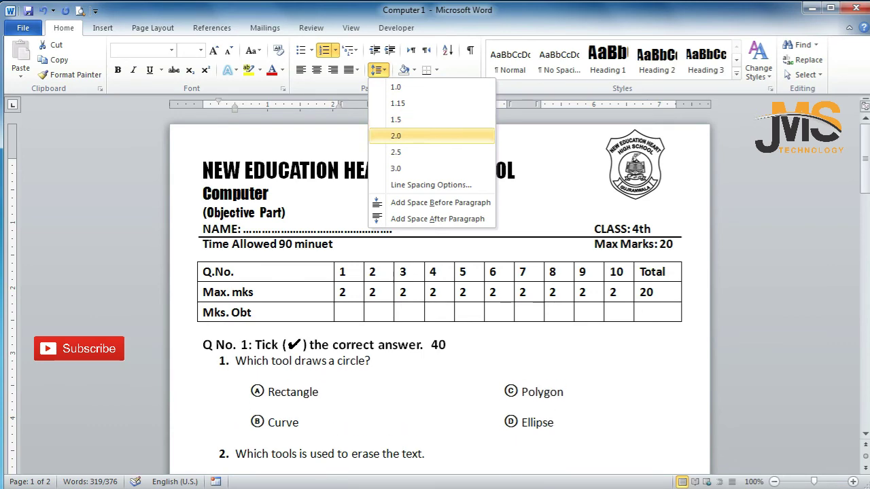
{"action": "left_click", "coordinate": [408, 135]}
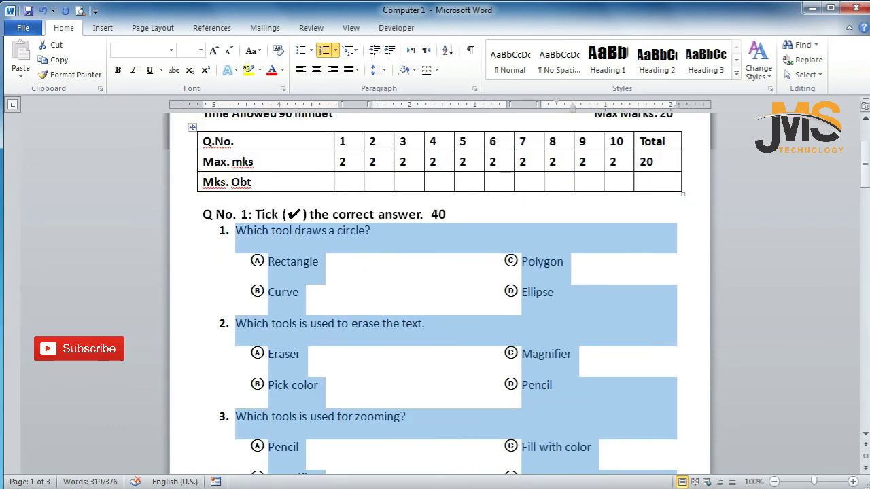
Step: Scroll through the three pages to review the double-spaced quiz
{"action": "left_click", "coordinate": [300, 293]}
{"action": "scroll", "coordinate": [439, 292], "scroll_direction": "down", "scroll_amount": 3}
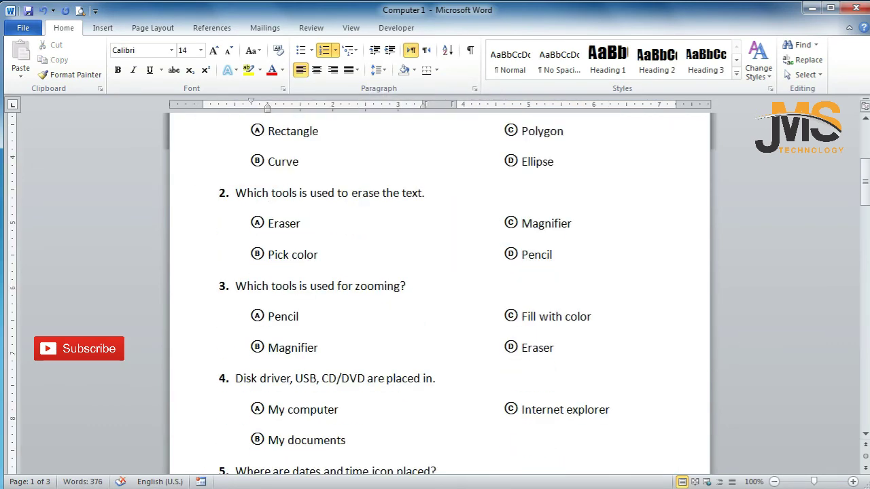
{"action": "scroll", "coordinate": [439, 292], "scroll_direction": "down", "scroll_amount": 3}
{"action": "scroll", "coordinate": [439, 292], "scroll_direction": "up", "scroll_amount": 8}
{"action": "scroll", "coordinate": [439, 292], "scroll_direction": "up", "scroll_amount": 1}
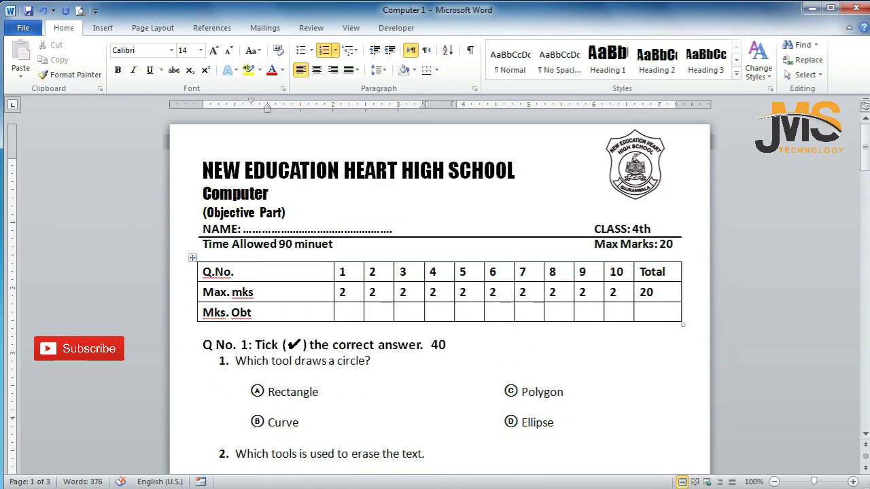
{"action": "scroll", "coordinate": [439, 292], "scroll_direction": "down", "scroll_amount": 7}
{"action": "scroll", "coordinate": [439, 293], "scroll_direction": "down", "scroll_amount": 6}
{"action": "scroll", "coordinate": [439, 293], "scroll_direction": "down", "scroll_amount": 7}
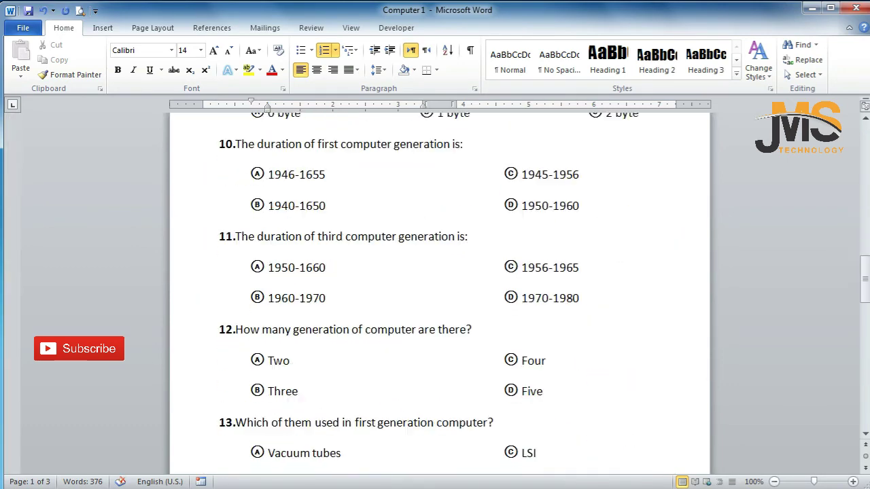
{"action": "scroll", "coordinate": [439, 292], "scroll_direction": "down", "scroll_amount": 7}
{"action": "scroll", "coordinate": [439, 292], "scroll_direction": "down", "scroll_amount": 4}
{"action": "scroll", "coordinate": [439, 292], "scroll_direction": "down", "scroll_amount": 7}
{"action": "scroll", "coordinate": [439, 292], "scroll_direction": "down", "scroll_amount": 3}
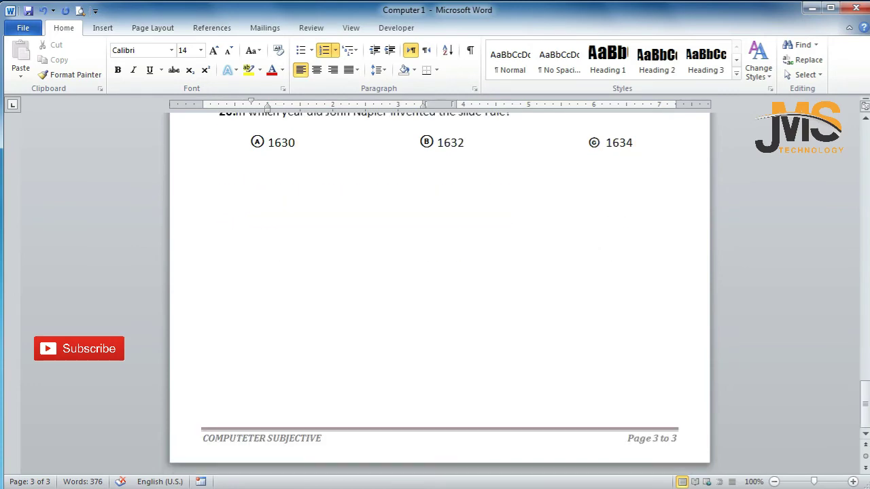
{"action": "scroll", "coordinate": [439, 293], "scroll_direction": "up", "scroll_amount": 6}
{"action": "scroll", "coordinate": [439, 292], "scroll_direction": "up", "scroll_amount": 3}
{"action": "scroll", "coordinate": [439, 292], "scroll_direction": "up", "scroll_amount": 3}
{"action": "scroll", "coordinate": [439, 292], "scroll_direction": "down", "scroll_amount": 5}
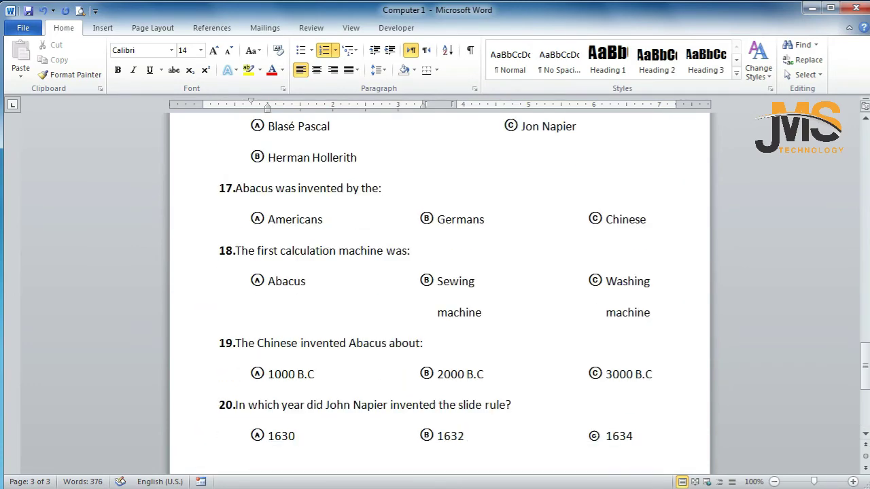
{"action": "scroll", "coordinate": [439, 292], "scroll_direction": "down", "scroll_amount": 7}
{"action": "scroll", "coordinate": [439, 292], "scroll_direction": "up", "scroll_amount": 7}
{"action": "scroll", "coordinate": [439, 292], "scroll_direction": "up", "scroll_amount": 8}
{"action": "scroll", "coordinate": [439, 292], "scroll_direction": "up", "scroll_amount": 8}
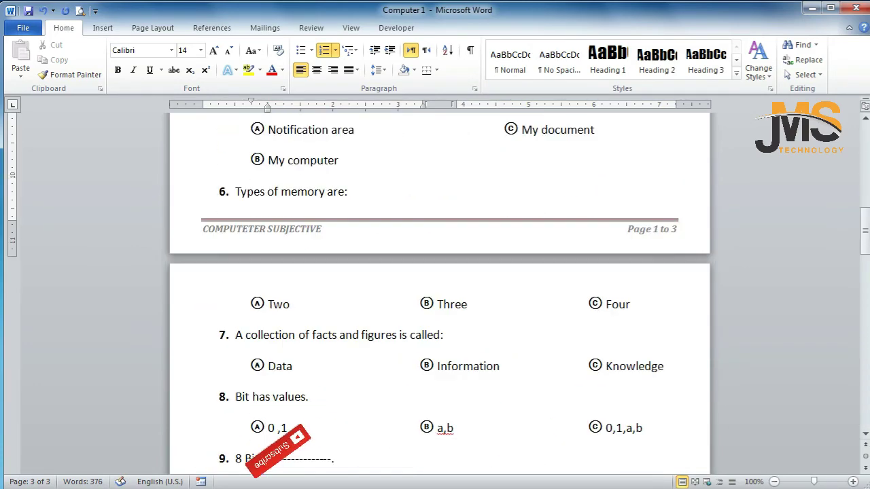
{"action": "scroll", "coordinate": [439, 292], "scroll_direction": "up", "scroll_amount": 7}
{"action": "scroll", "coordinate": [439, 292], "scroll_direction": "up", "scroll_amount": 8}
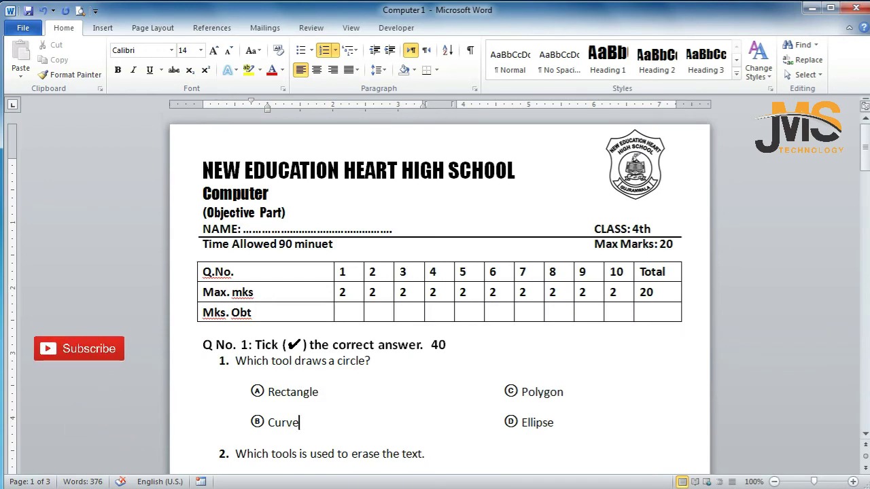
Step: Center the school name, Computer and (Objective Part) lines, and nudge the logo slightly lower
{"action": "mouse_move", "coordinate": [287, 213]}
{"action": "left_mouse_down"}
{"action": "mouse_move", "coordinate": [202, 194]}
{"action": "mouse_move", "coordinate": [203, 167]}
{"action": "left_mouse_up"}
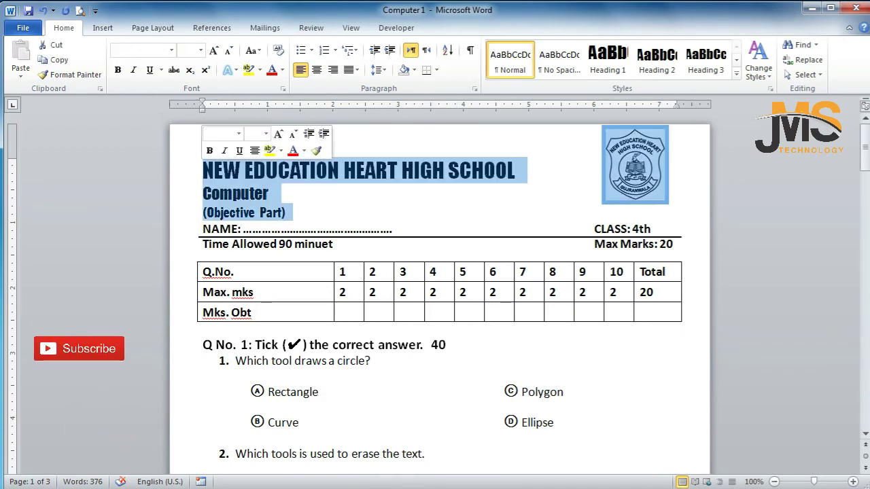
{"action": "left_click", "coordinate": [316, 70]}
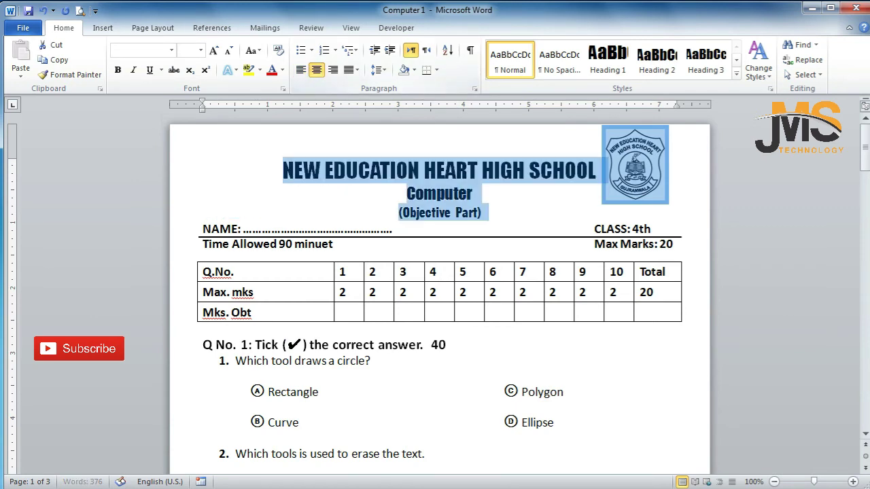
{"action": "left_click", "coordinate": [634, 164]}
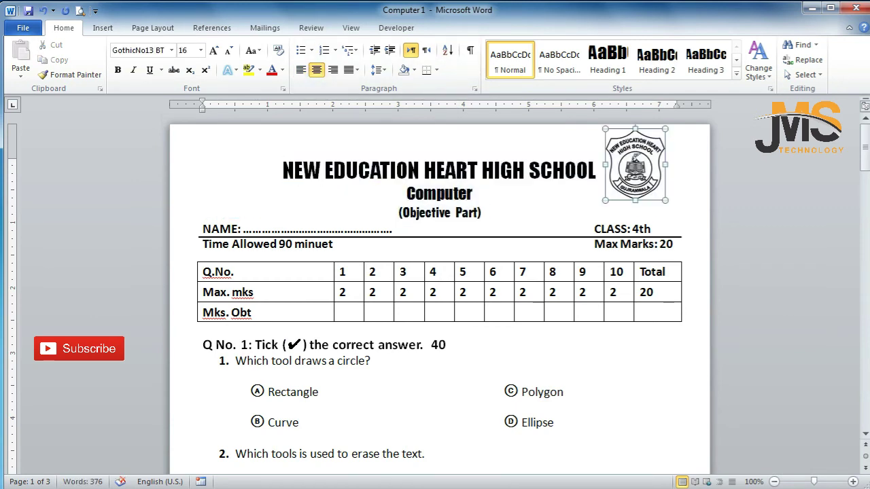
{"action": "left_click_drag", "start_coordinate": [635, 165], "coordinate": [634, 180]}
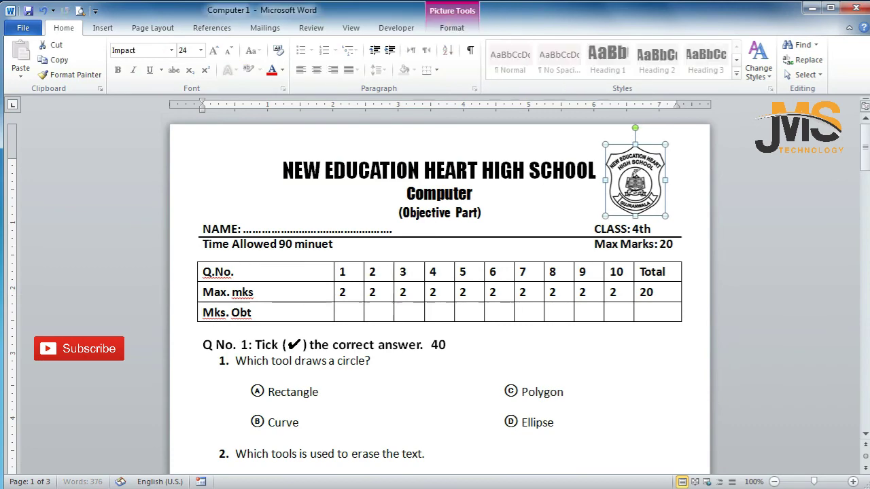
{"action": "left_click", "coordinate": [595, 229]}
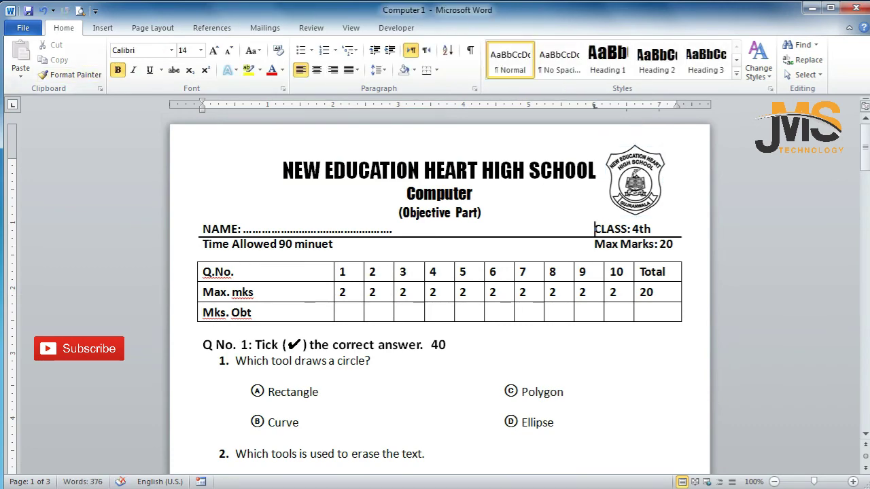
{"action": "left_click", "coordinate": [103, 27]}
Step: Draw a rectangle left of the school name containing the text 'Final term'
{"action": "left_click", "coordinate": [203, 59]}
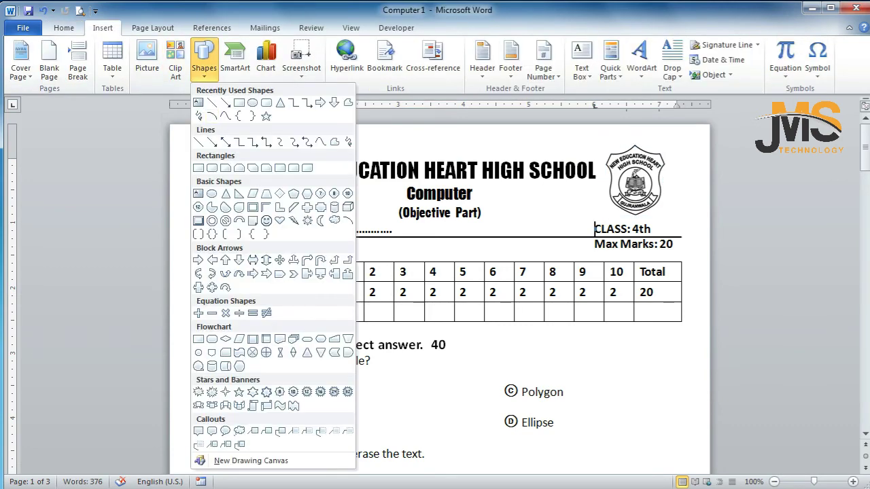
{"action": "left_click", "coordinate": [239, 102]}
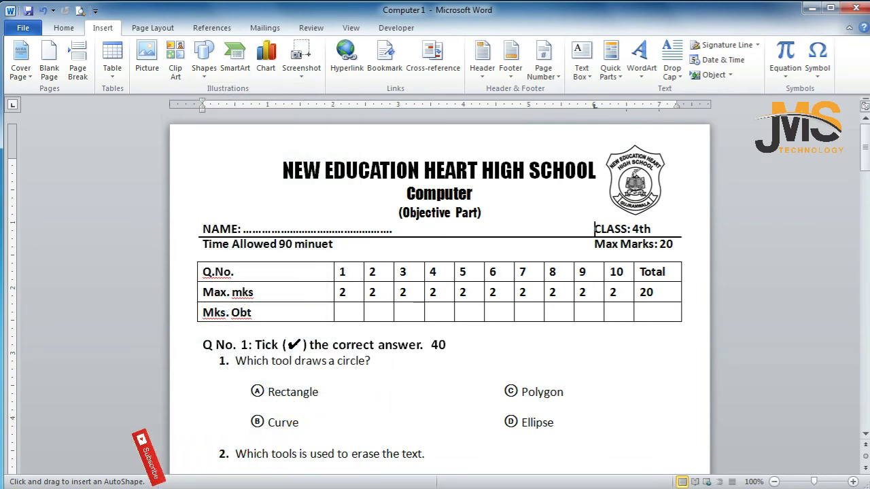
{"action": "left_click_drag", "start_coordinate": [179, 150], "coordinate": [282, 190]}
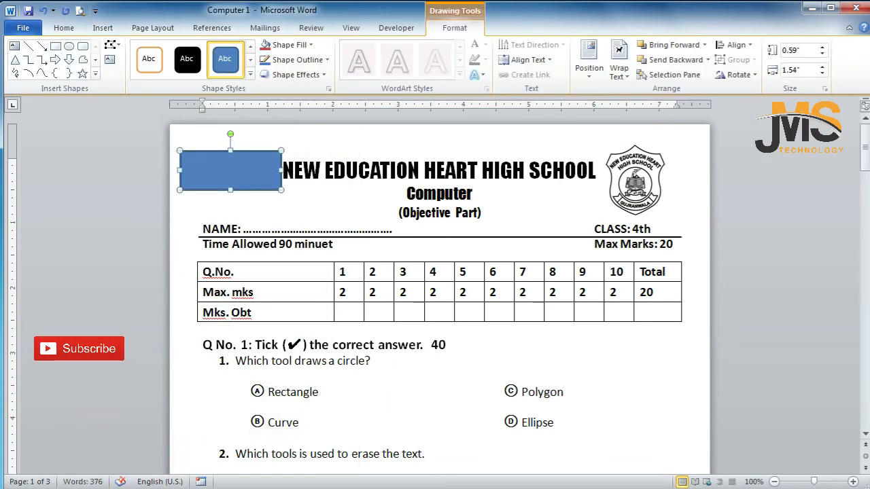
{"action": "key", "text": "Delete"}
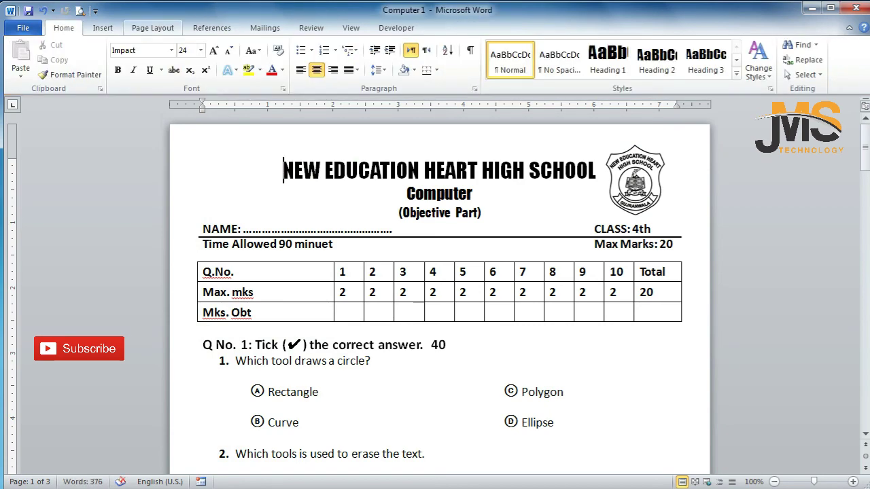
{"action": "left_click", "coordinate": [103, 27]}
{"action": "left_click", "coordinate": [204, 60]}
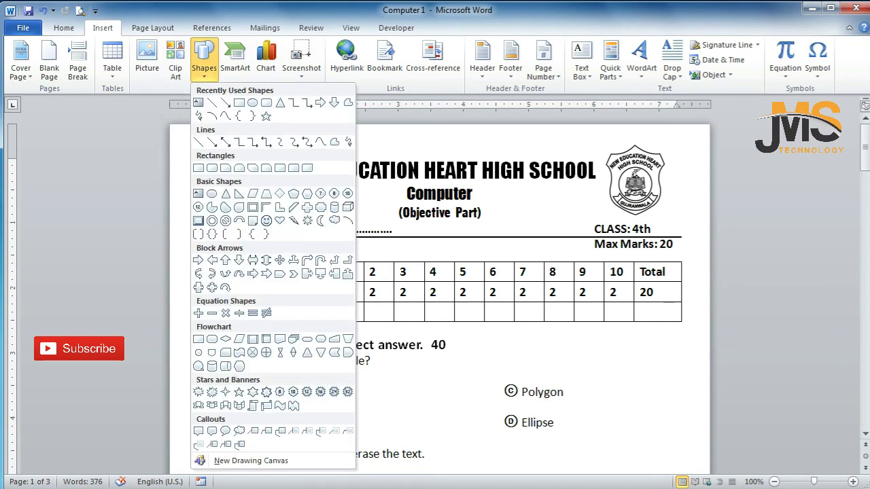
{"action": "left_click", "coordinate": [238, 102]}
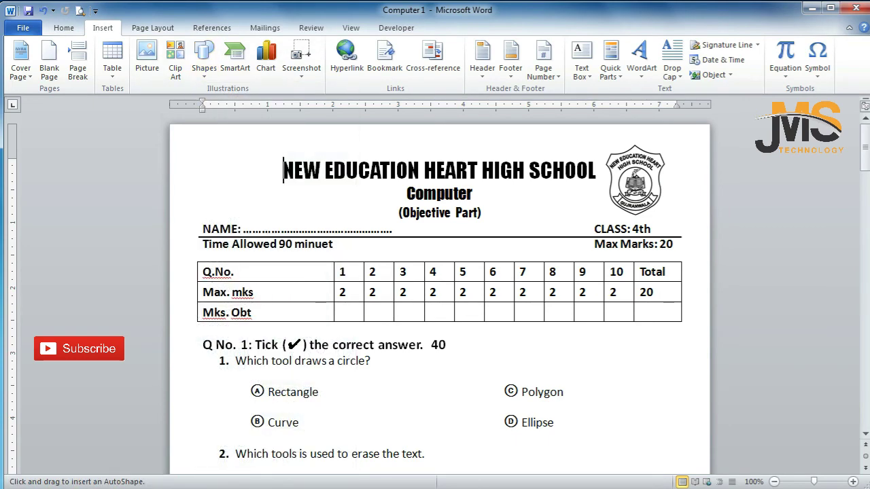
{"action": "left_click_drag", "start_coordinate": [179, 157], "coordinate": [280, 198]}
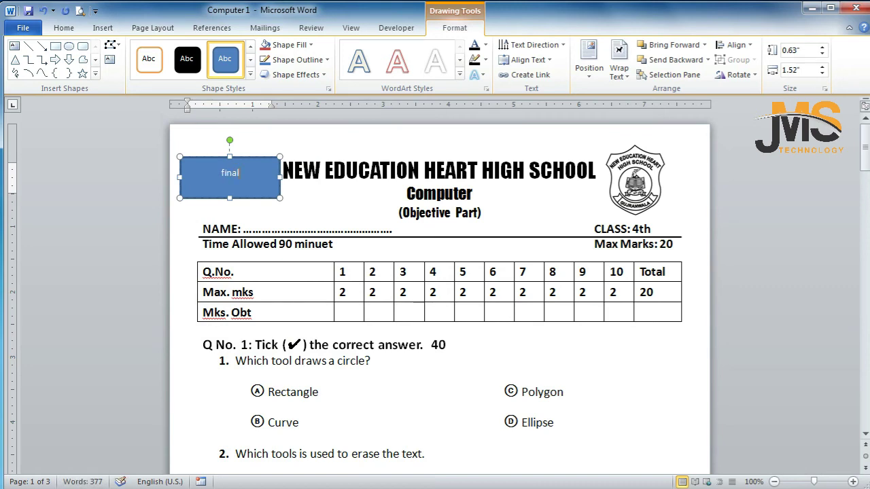
{"action": "type", "text": "term"}
{"action": "key", "text": "ctrl+a"}
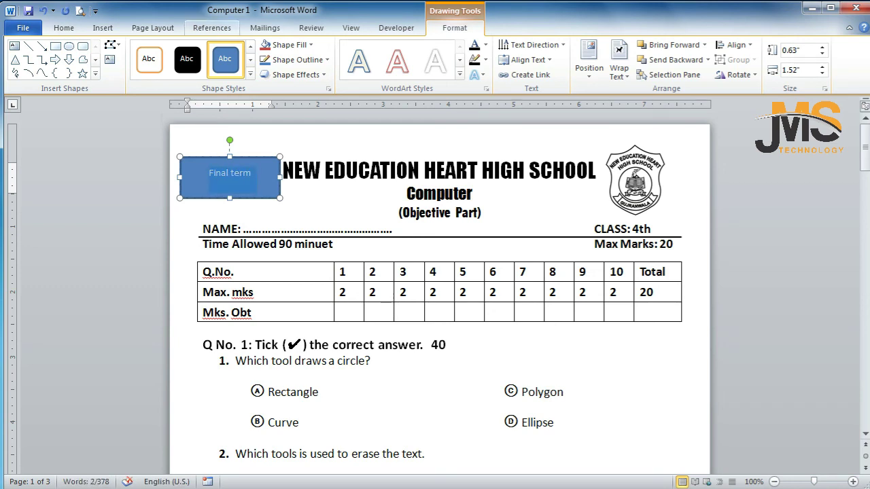
{"action": "left_click", "coordinate": [63, 28]}
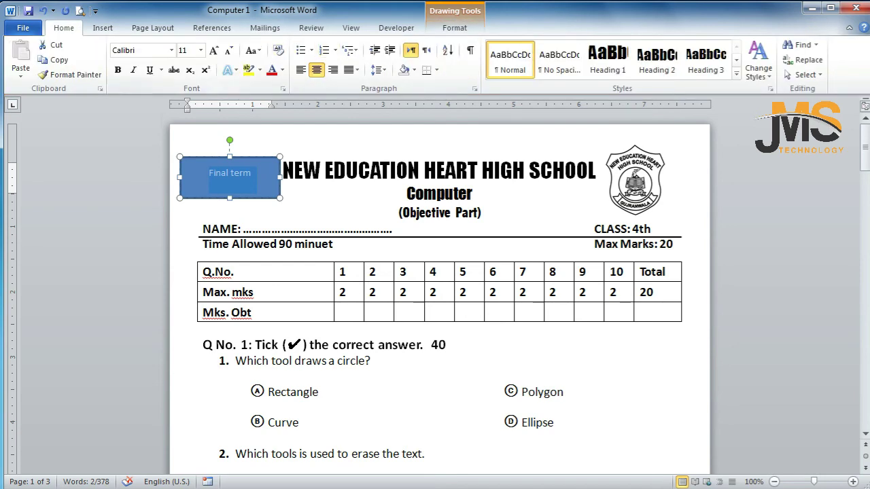
Step: Make the box label uppercase FINAL TERM in black Impact, set to 22 pt then shrunk to 20 pt
{"action": "left_click", "coordinate": [253, 50]}
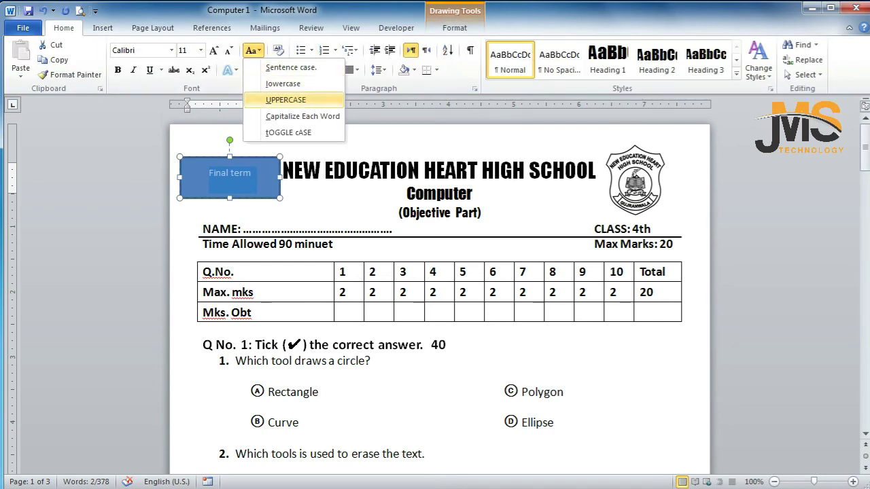
{"action": "left_click", "coordinate": [285, 99]}
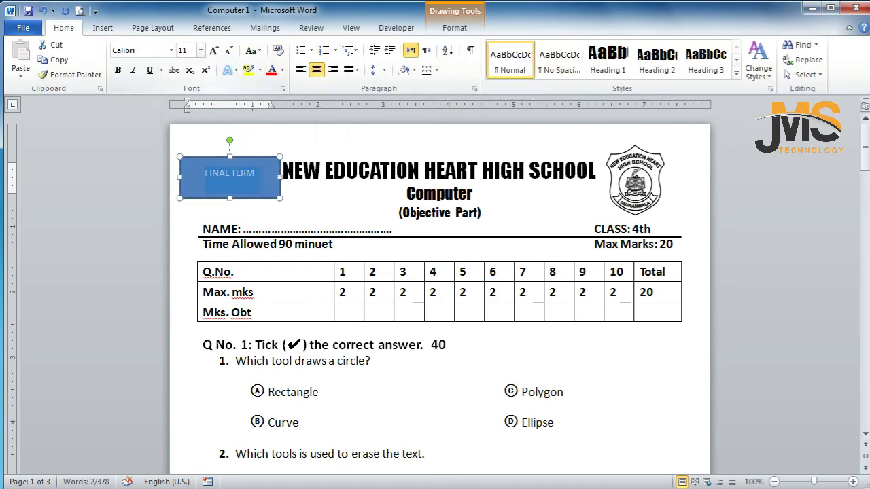
{"action": "left_click", "coordinate": [201, 51]}
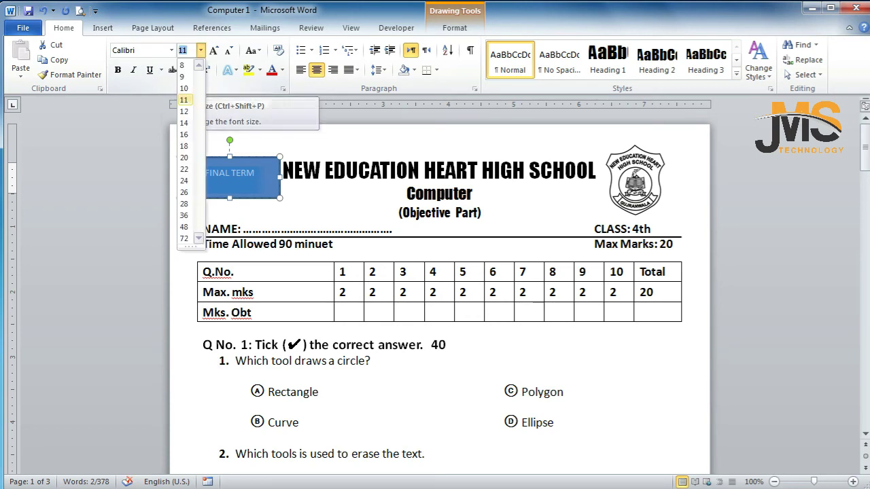
{"action": "left_click", "coordinate": [183, 169]}
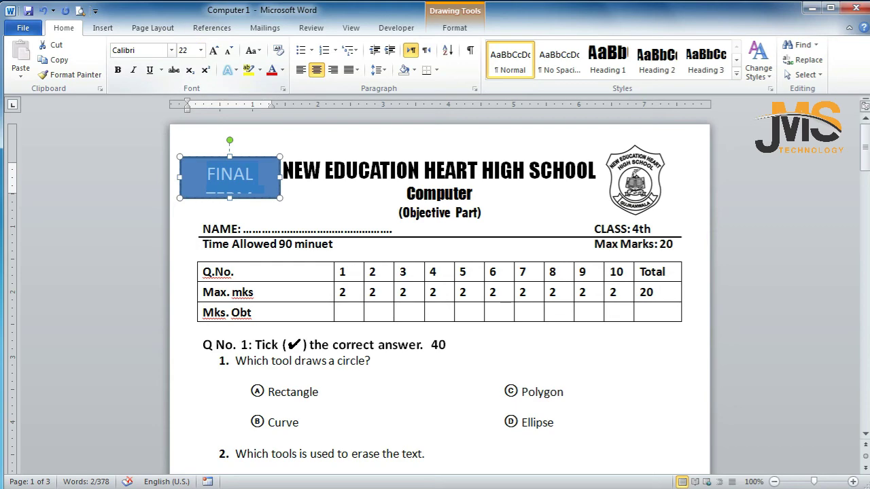
{"action": "left_click", "coordinate": [172, 50]}
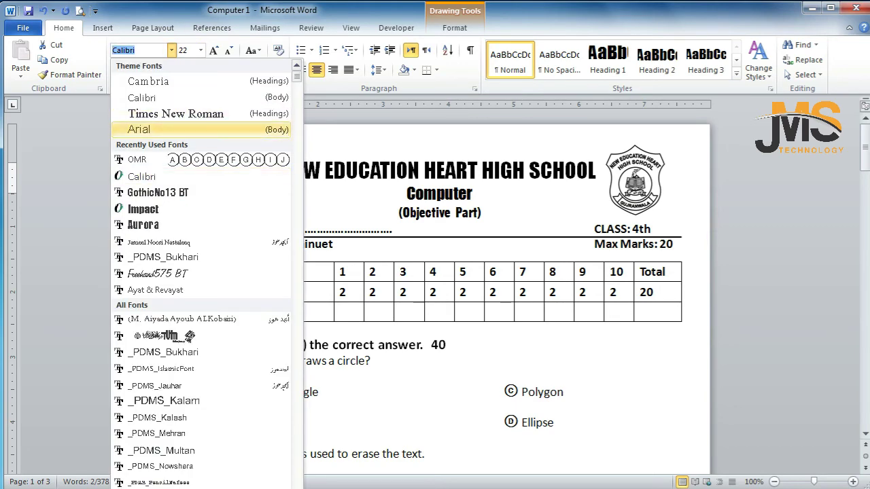
{"action": "left_click", "coordinate": [143, 208]}
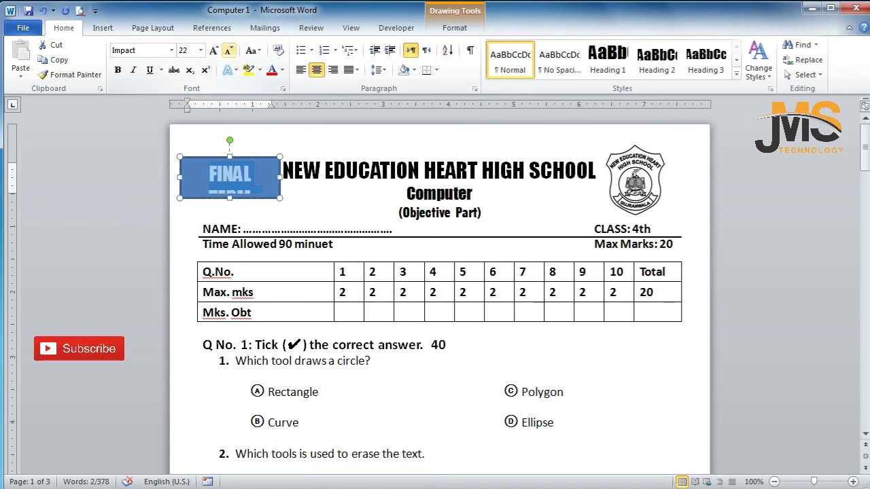
{"action": "left_click", "coordinate": [229, 51]}
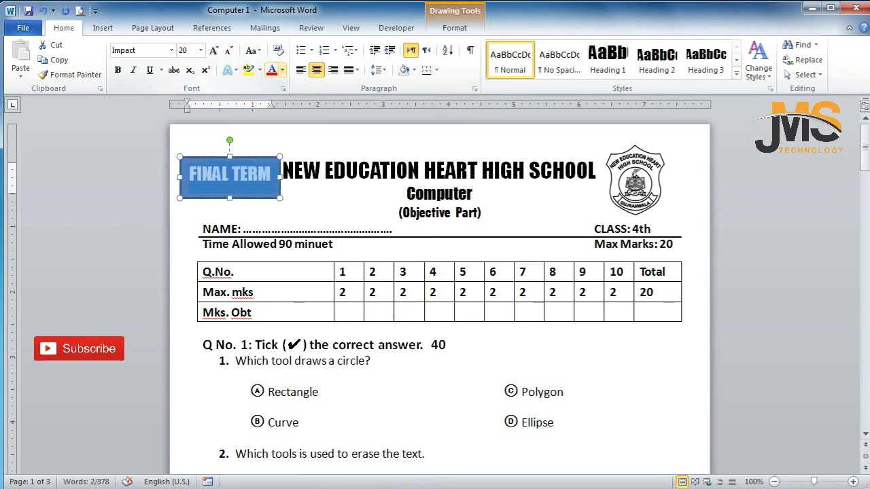
{"action": "left_click", "coordinate": [282, 70]}
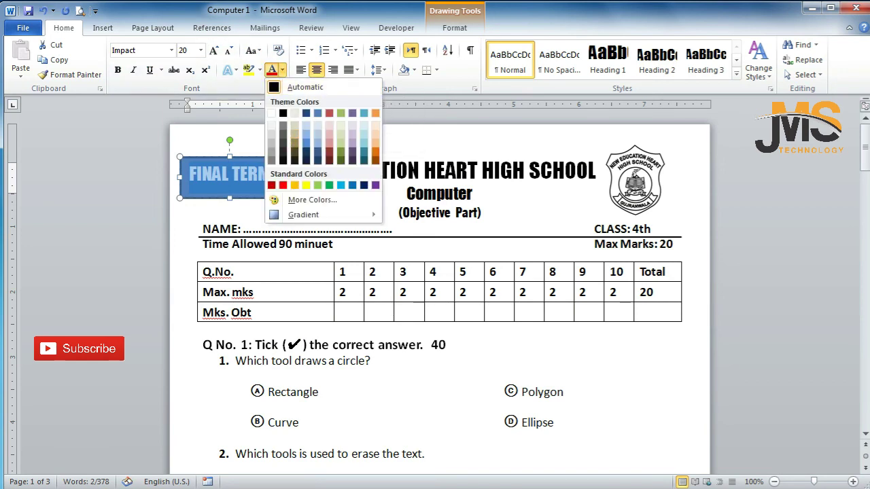
{"action": "left_click", "coordinate": [283, 113]}
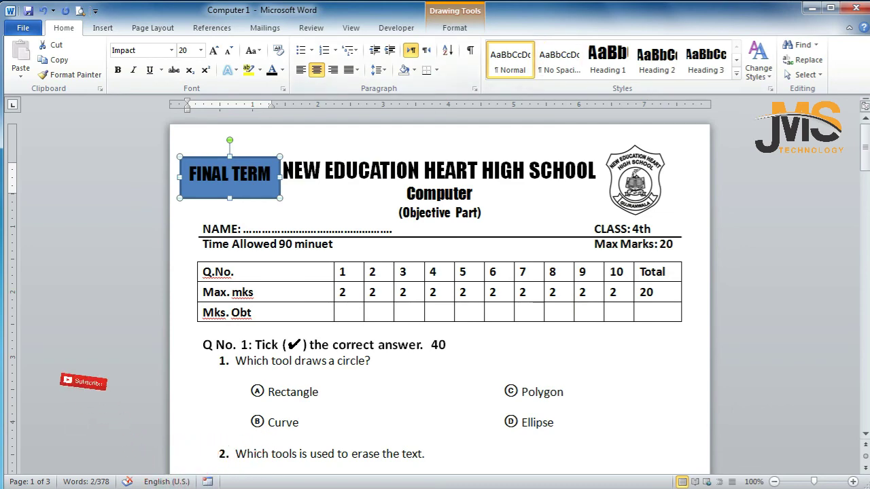
{"action": "left_click", "coordinate": [455, 27]}
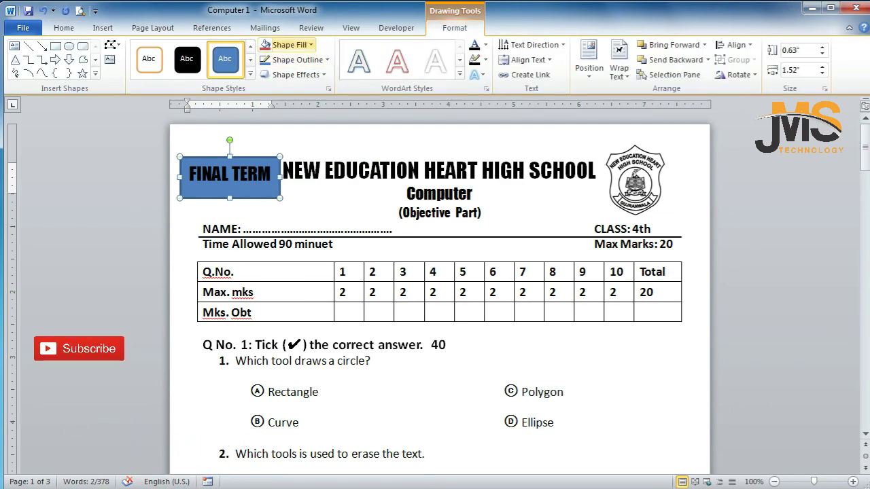
Step: Remove the FINAL TERM box's blue fill and give it a black outline
{"action": "left_click", "coordinate": [287, 45]}
{"action": "left_click", "coordinate": [293, 158]}
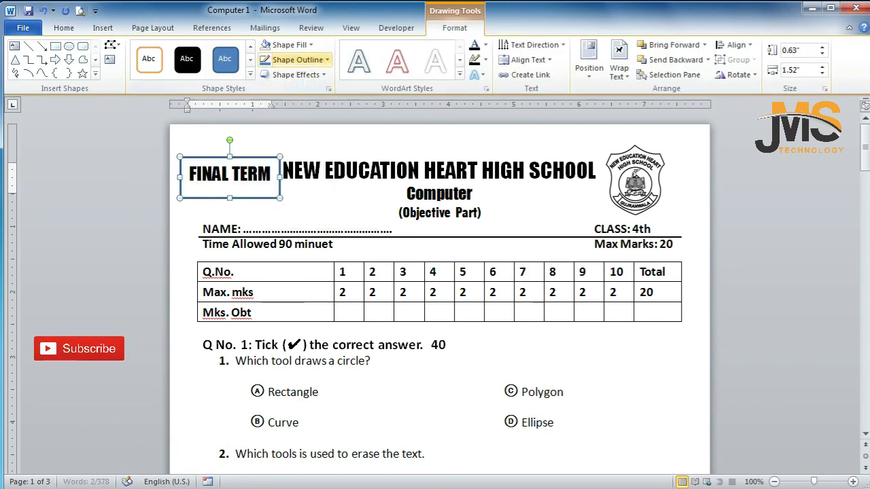
{"action": "left_click", "coordinate": [298, 60]}
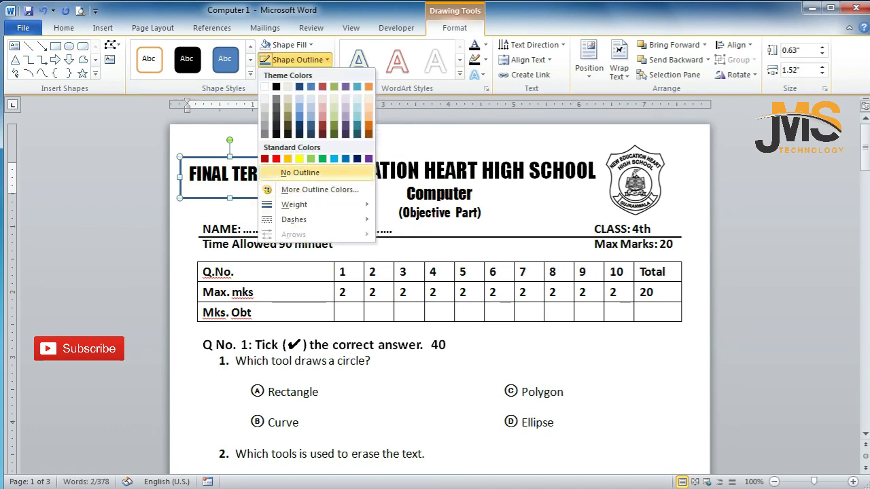
{"action": "left_click", "coordinate": [276, 86]}
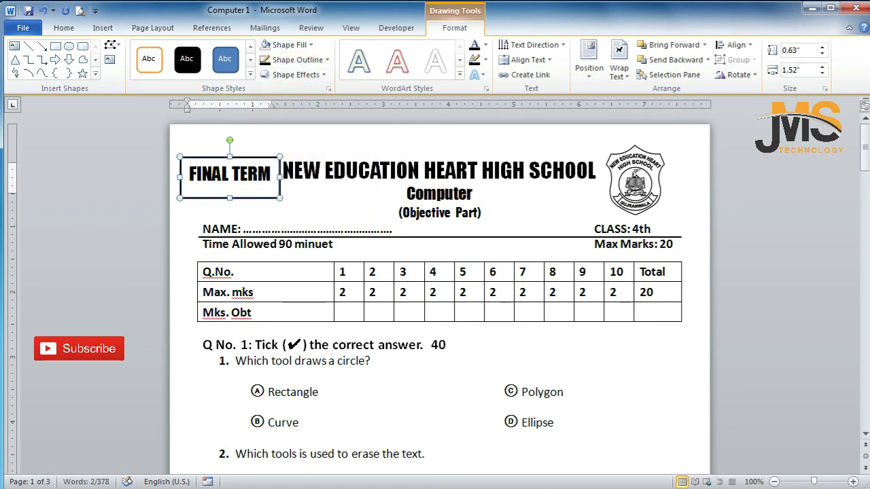
{"action": "left_click", "coordinate": [399, 213]}
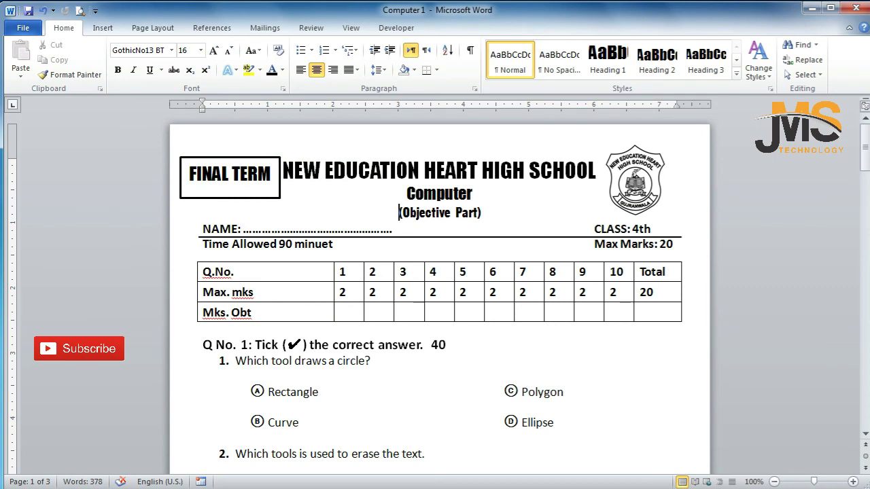
Step: Try the FINAL TERM box in other spots, then settle it top-left beside the school name
{"action": "left_click_drag", "start_coordinate": [180, 178], "coordinate": [248, 206]}
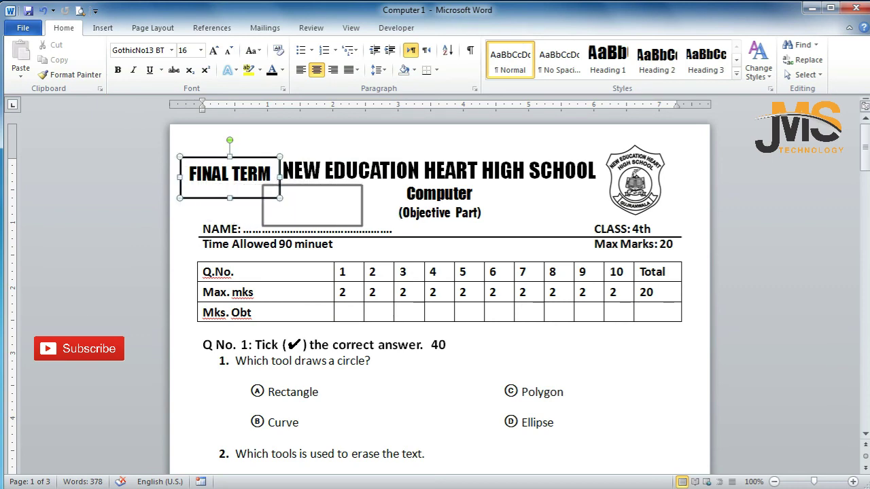
{"action": "mouse_move", "coordinate": [248, 206]}
{"action": "left_mouse_down"}
{"action": "mouse_move", "coordinate": [464, 226]}
{"action": "mouse_move", "coordinate": [486, 204]}
{"action": "left_mouse_up"}
{"action": "left_click", "coordinate": [435, 367]}
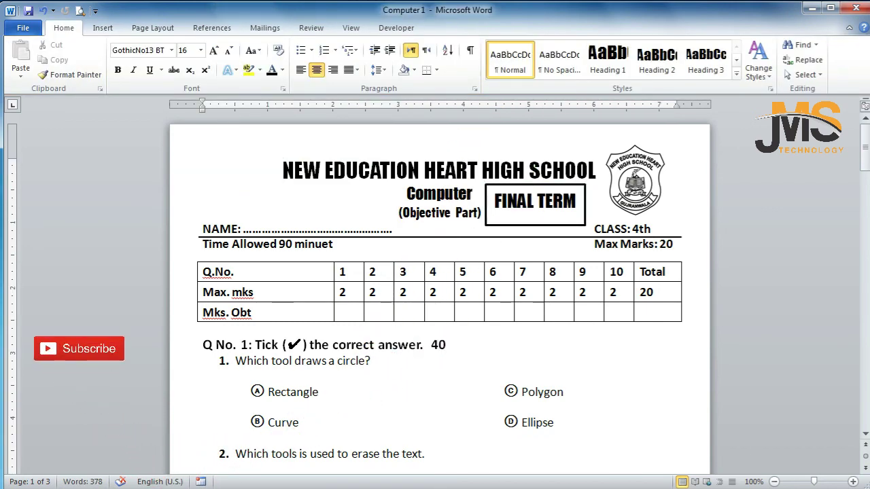
{"action": "left_click", "coordinate": [535, 225]}
{"action": "left_click_drag", "start_coordinate": [535, 225], "coordinate": [632, 368]}
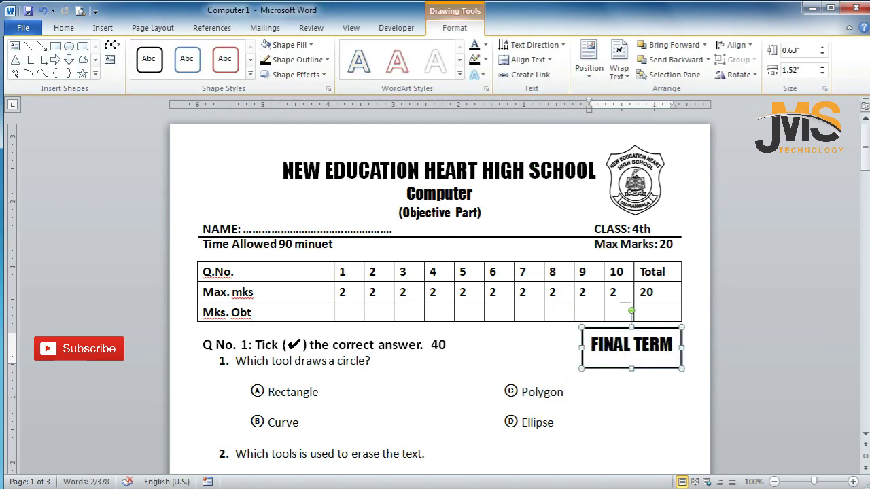
{"action": "left_click", "coordinate": [283, 170]}
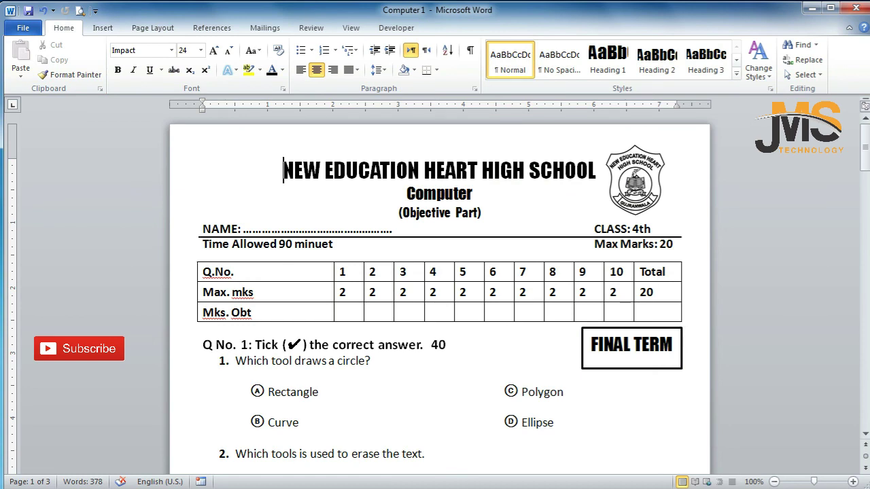
{"action": "left_click_drag", "start_coordinate": [631, 368], "coordinate": [225, 179]}
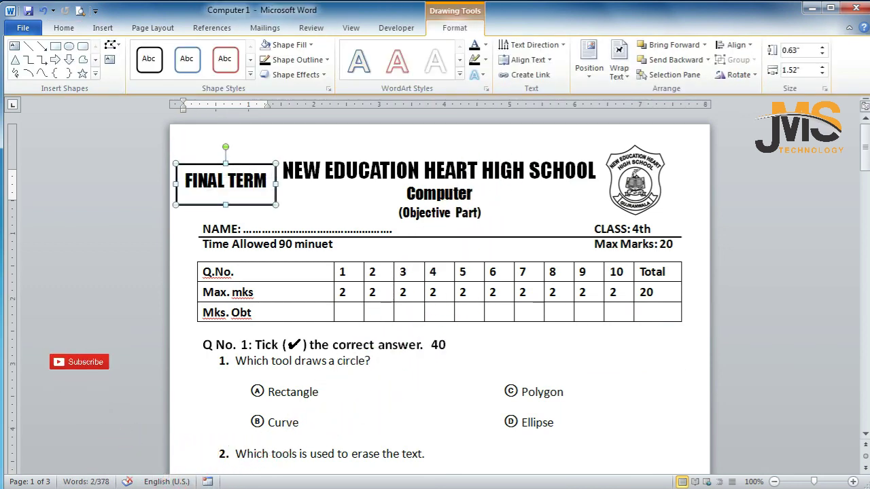
{"action": "key", "text": "Right"}
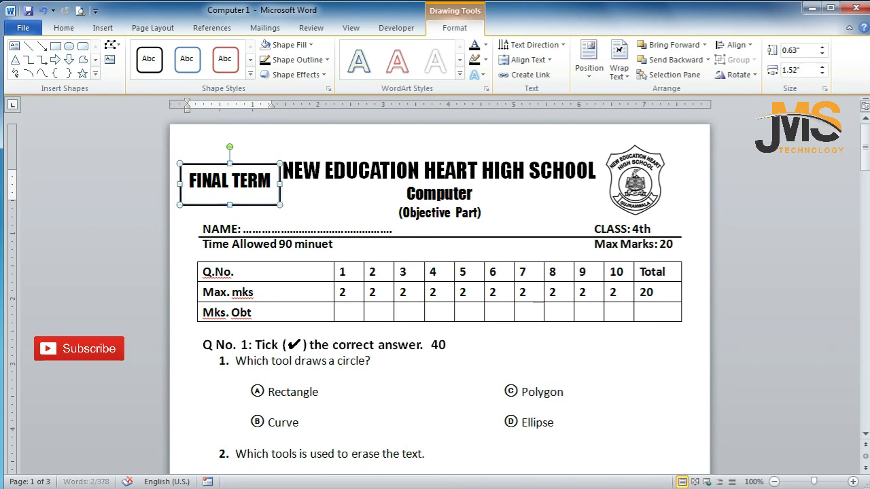
{"action": "left_click", "coordinate": [399, 212]}
Step: Scroll through the exam paper and show its print preview
{"action": "scroll", "coordinate": [439, 292], "scroll_direction": "down", "scroll_amount": 8}
{"action": "scroll", "coordinate": [439, 292], "scroll_direction": "down", "scroll_amount": 10}
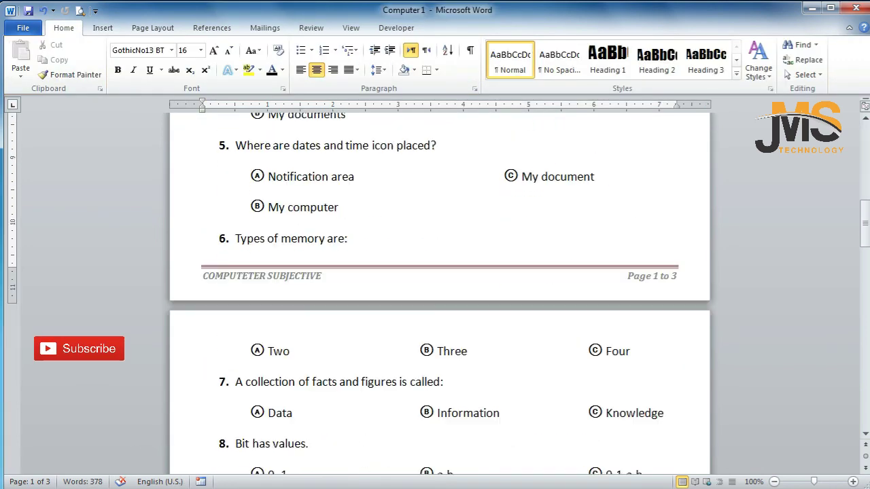
{"action": "scroll", "coordinate": [439, 293], "scroll_direction": "up", "scroll_amount": 9}
{"action": "scroll", "coordinate": [438, 293], "scroll_direction": "up", "scroll_amount": 8}
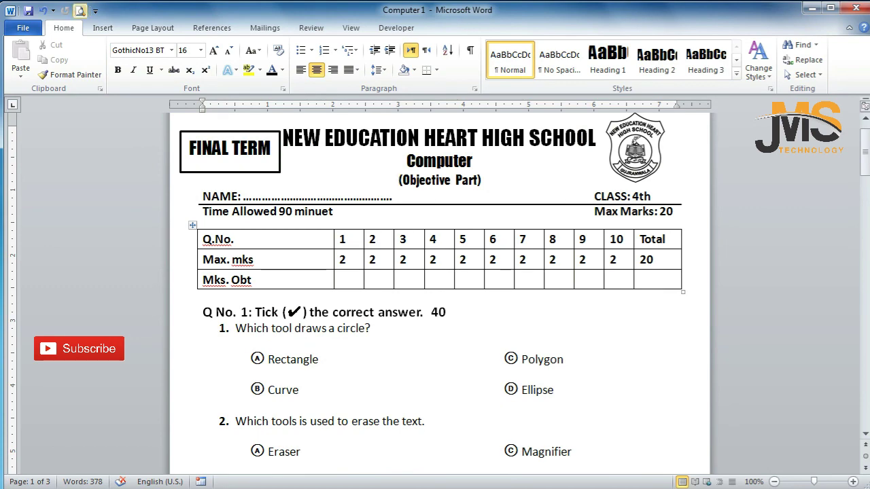
{"action": "left_click", "coordinate": [79, 10]}
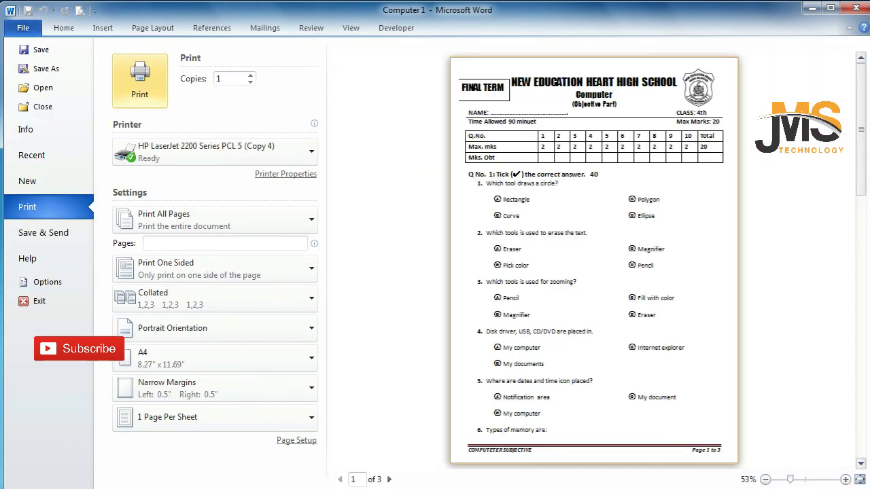